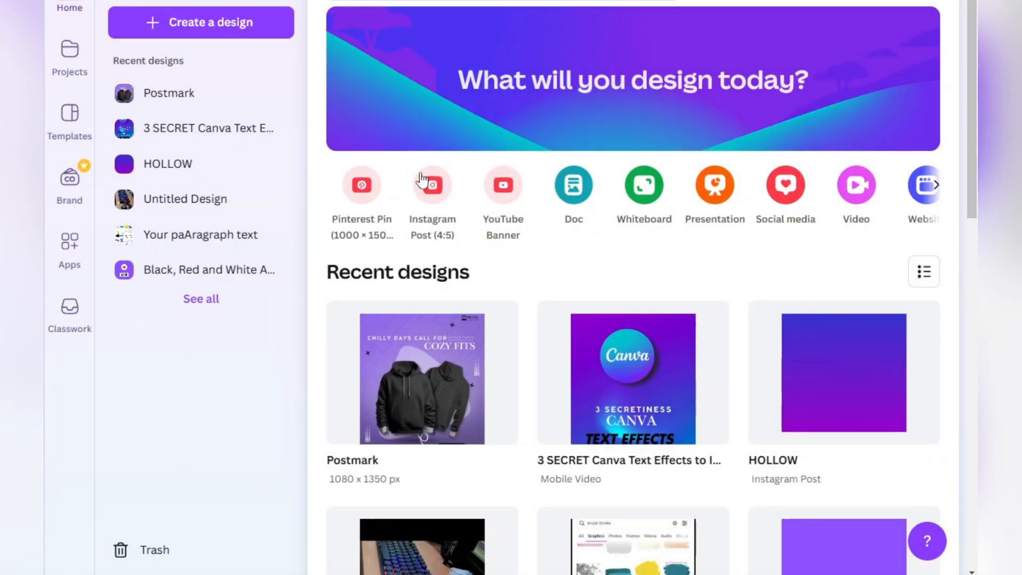
- Create a blank Instagram Post (4:5) design and set its page background colour to #FF6E6E
left_click(432, 185)
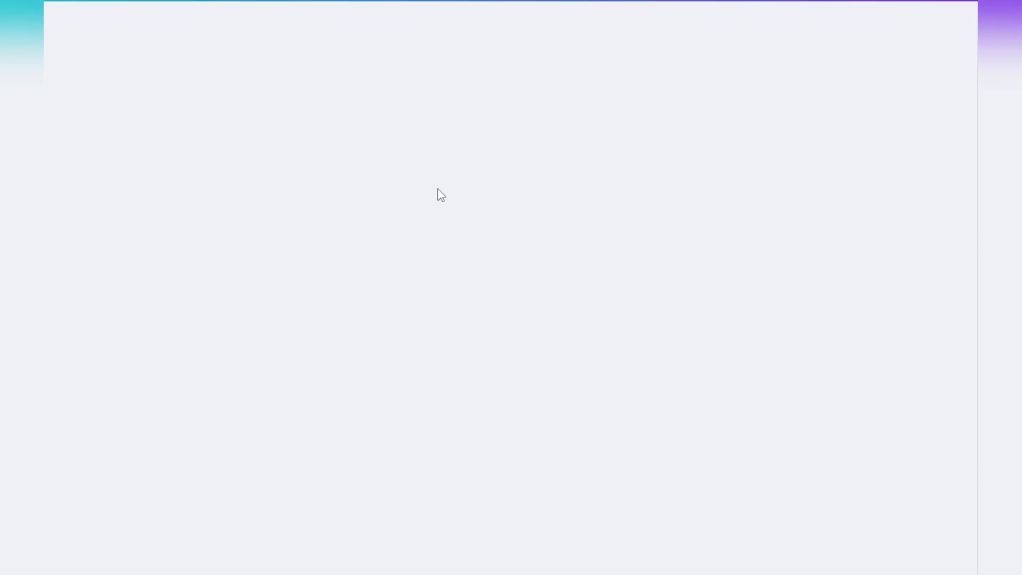
left_click(461, 212)
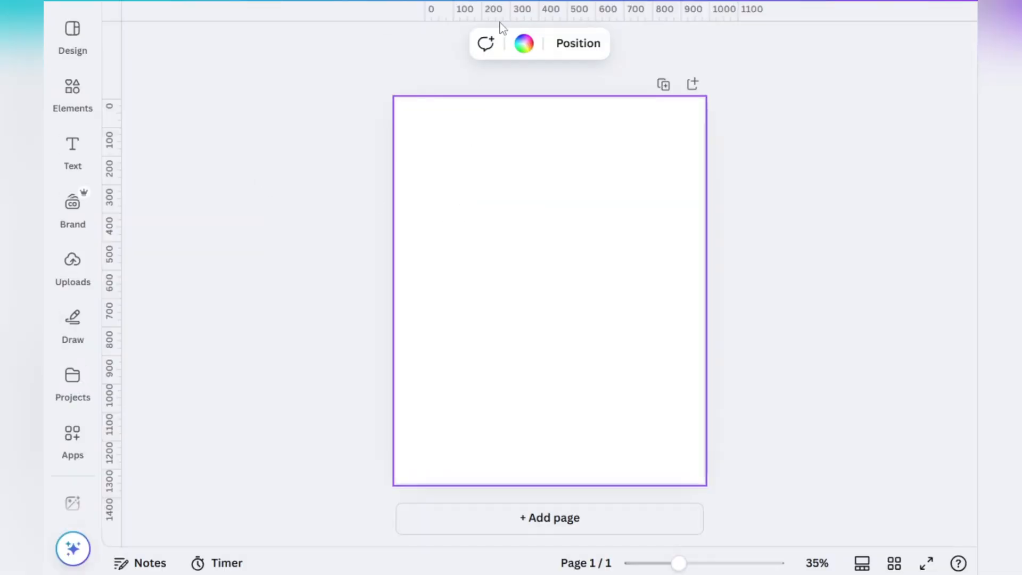
left_click(523, 45)
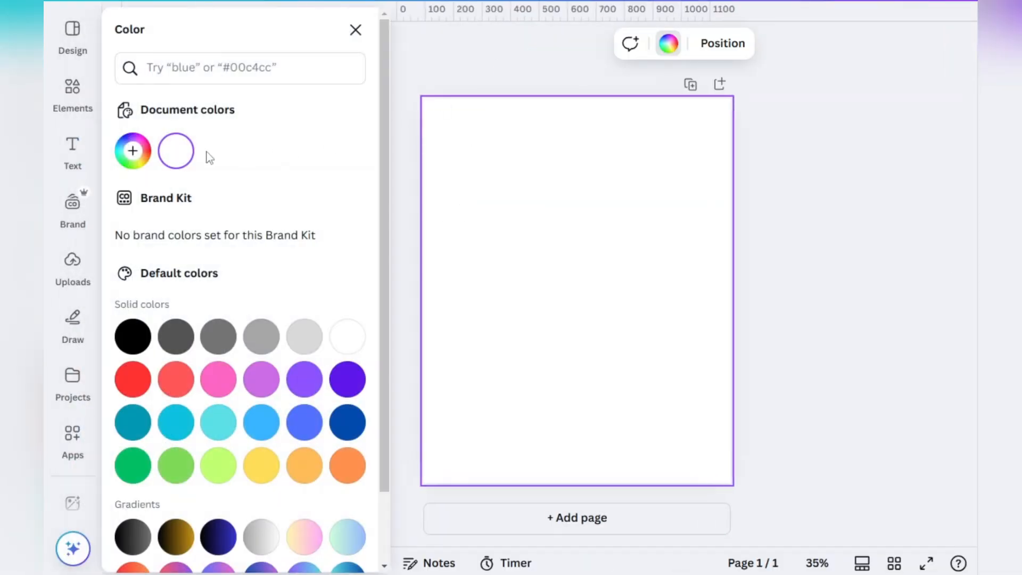
left_click(131, 153)
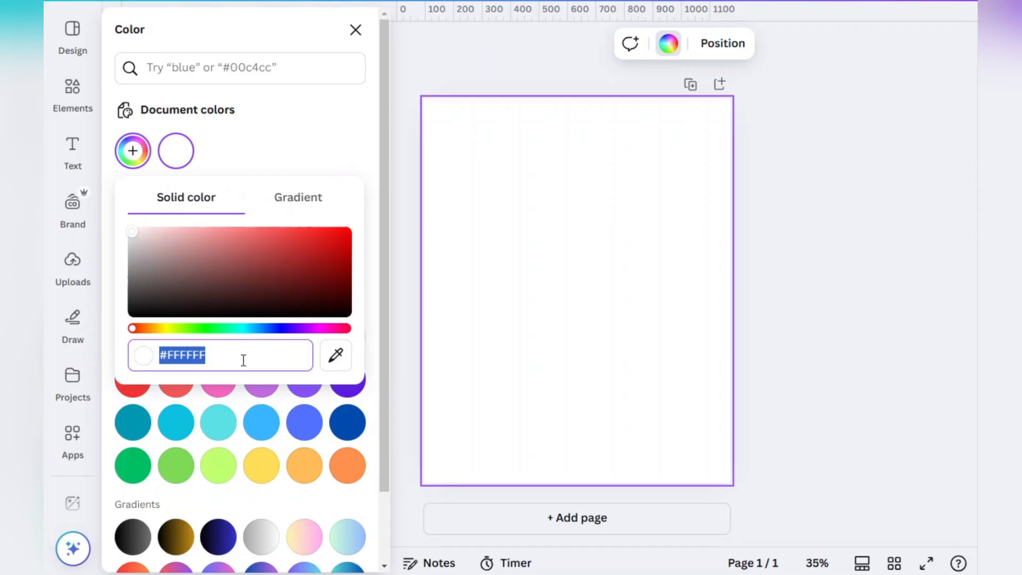
type("#FF6E6E")
key("Return")
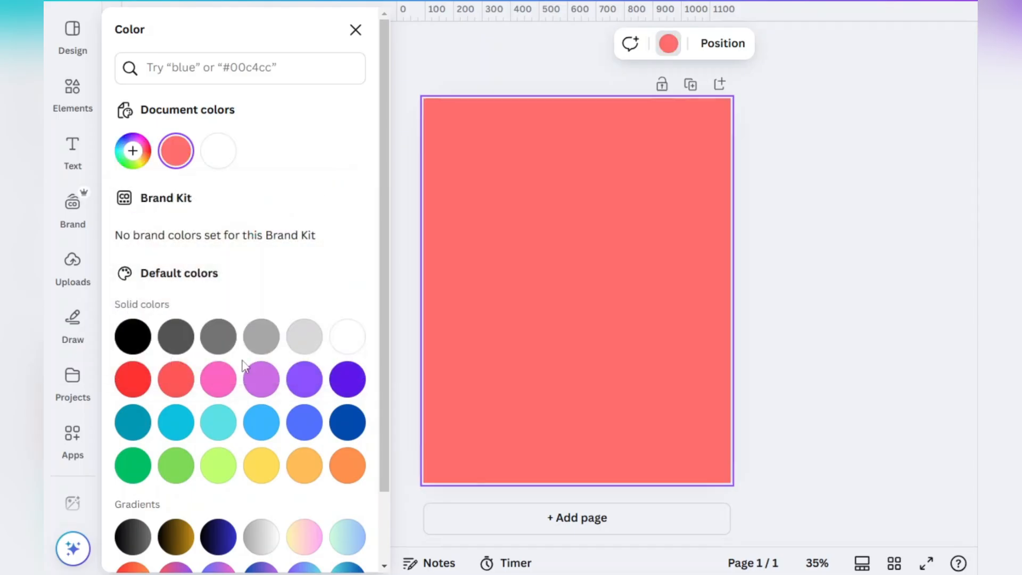
left_click(417, 75)
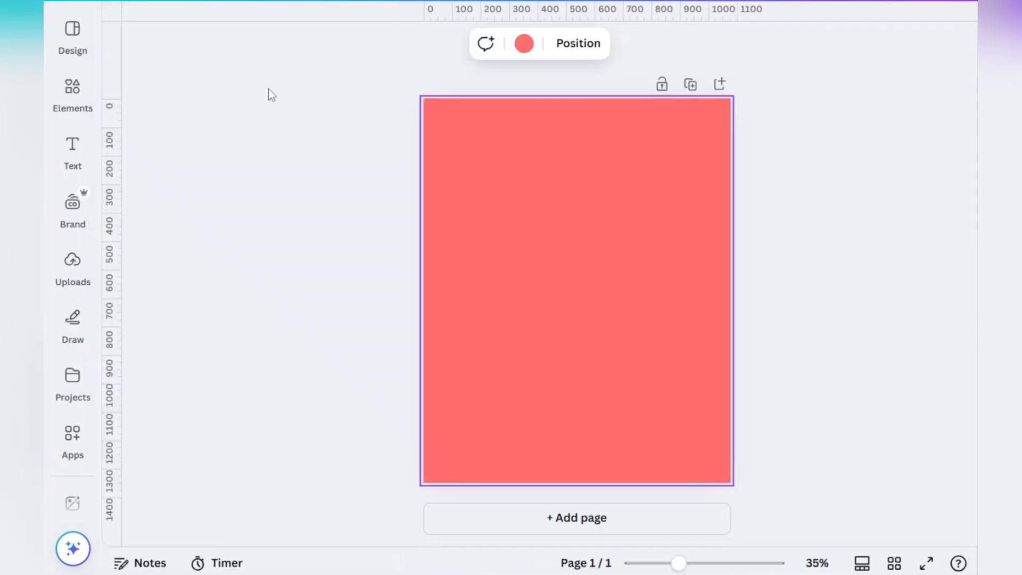
- Add a square shape and stretch it to cover the full height of the page's left half
left_click(86, 96)
left_click(171, 185)
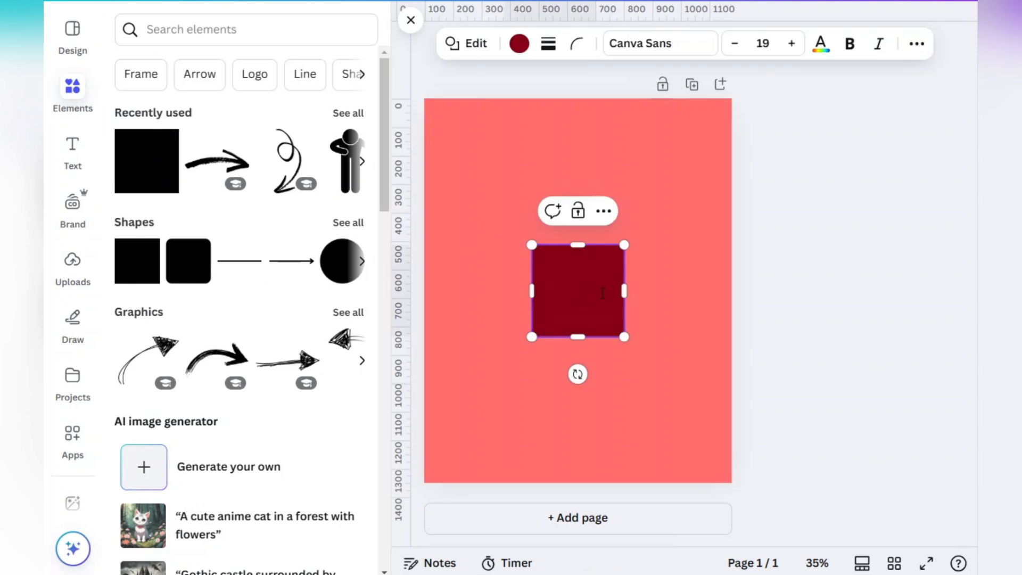
left_click_drag(599, 312, 520, 467)
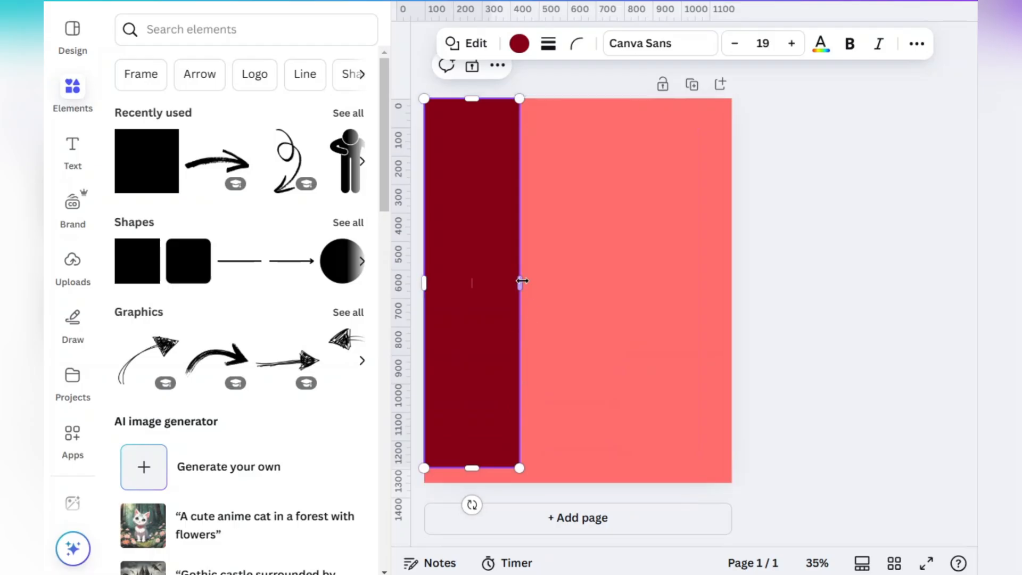
left_click_drag(521, 280, 579, 283)
left_click_drag(501, 468, 504, 481)
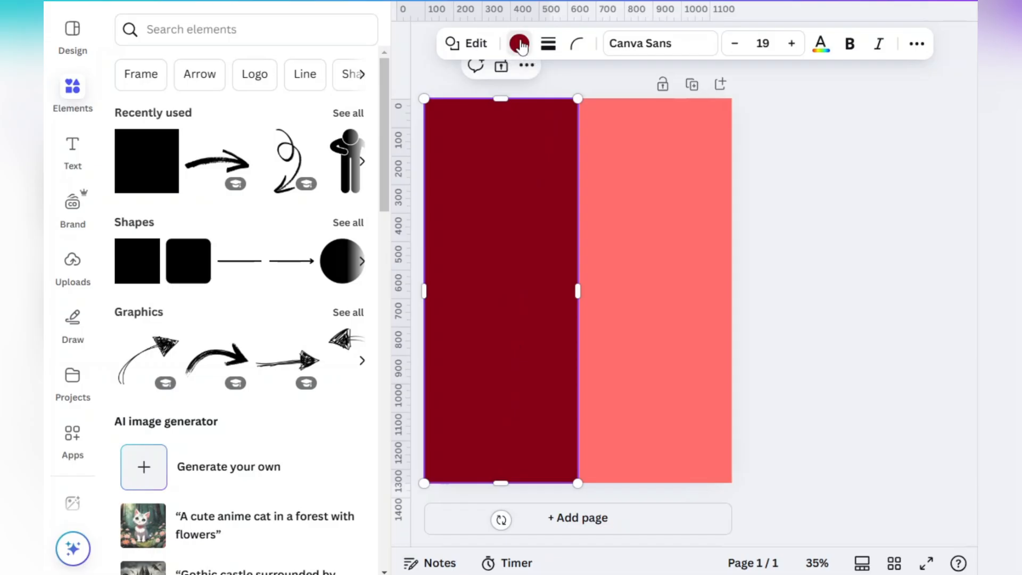
- Fill the rectangle on the left half of the page with black
left_click(519, 43)
left_click(142, 346)
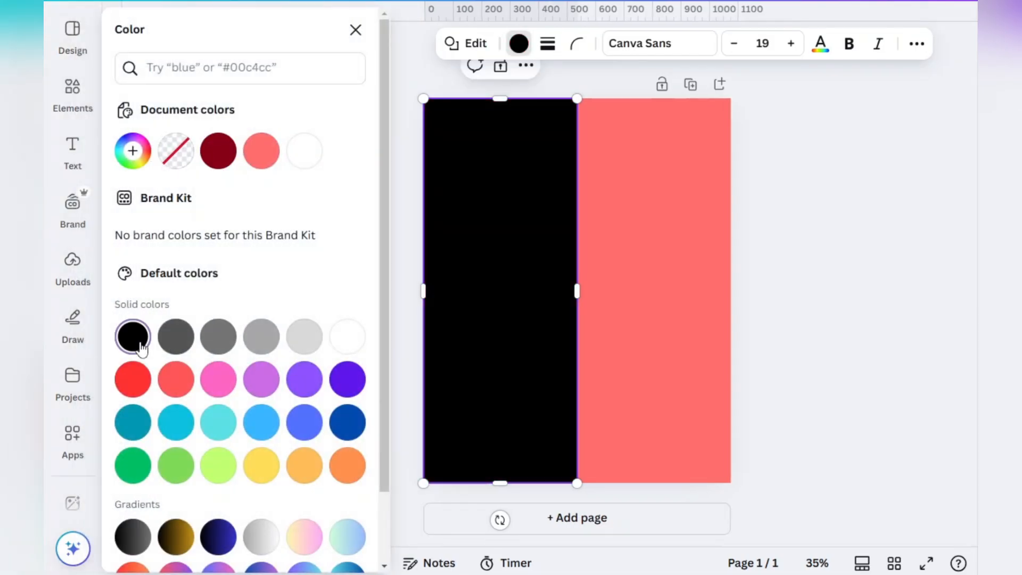
left_click(801, 237)
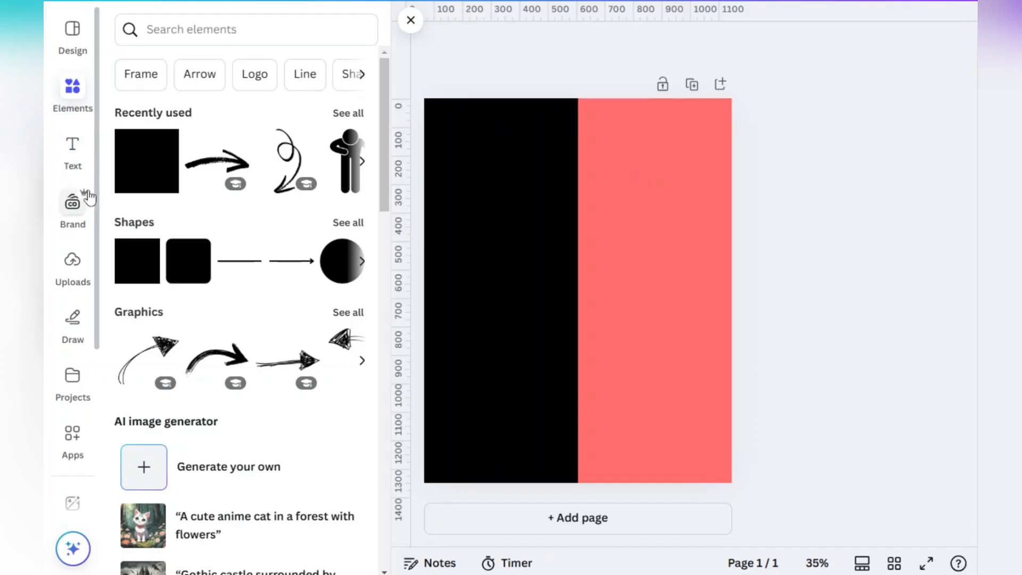
- Place the uploaded red polo shirt image on the page and remove its background
left_click(60, 265)
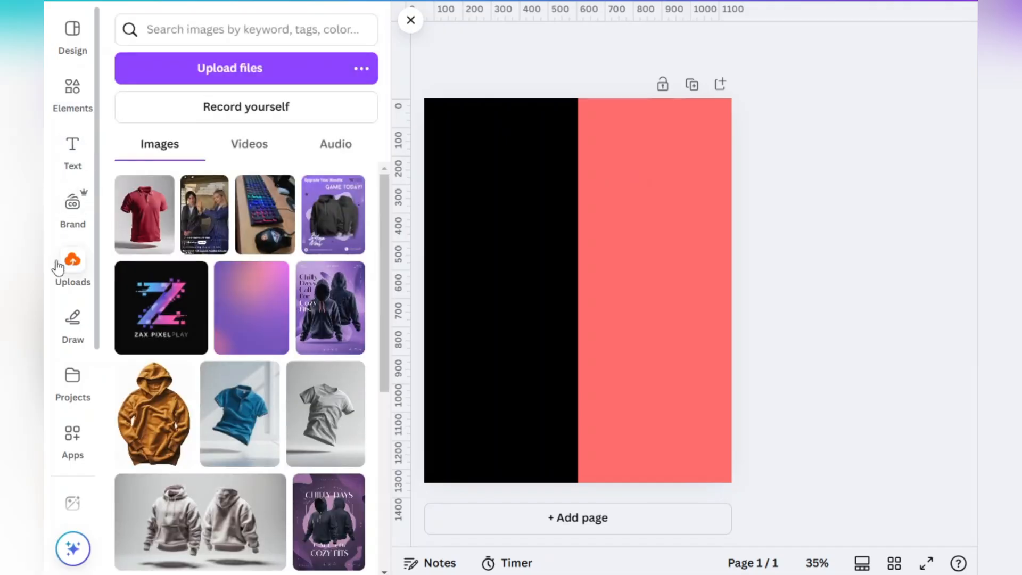
left_click(162, 245)
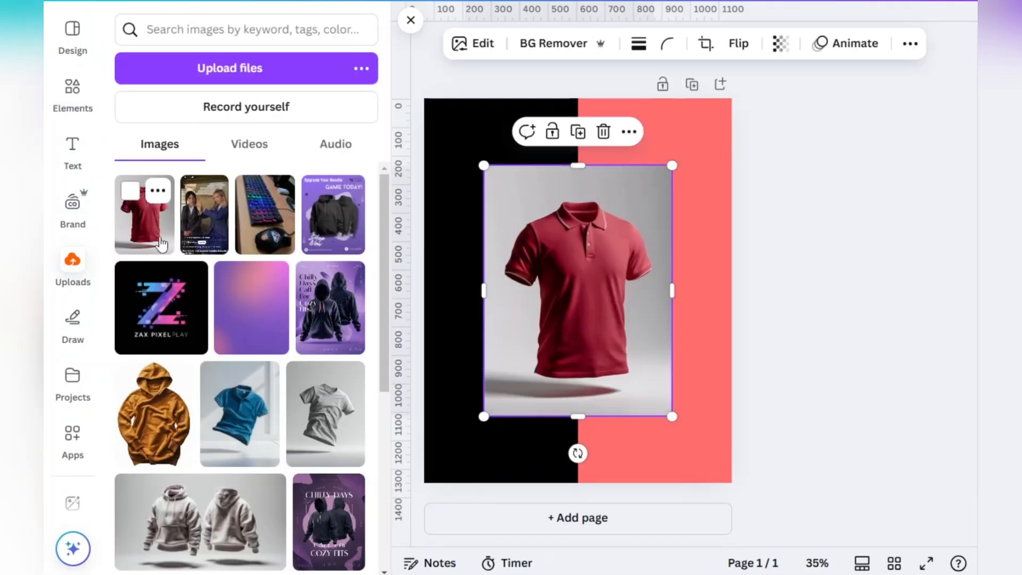
left_click(563, 47)
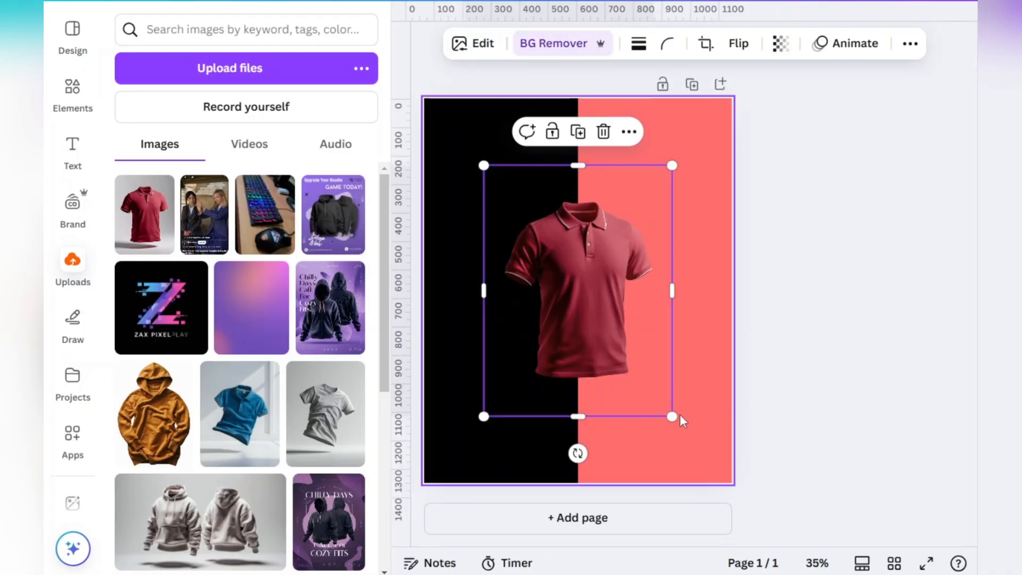
- Enlarge the polo shirt image, reposition it near the page centre, and crop the empty space from its top and left edges
left_click_drag(673, 416, 697, 441)
left_click_drag(588, 440, 588, 411)
left_click_drag(693, 274, 673, 274)
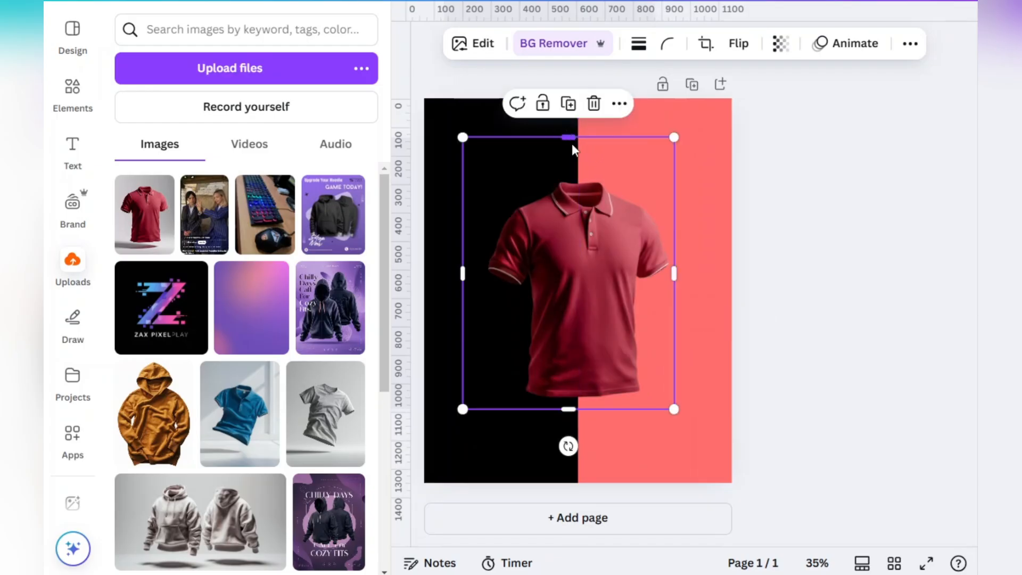
left_click_drag(572, 145, 570, 169)
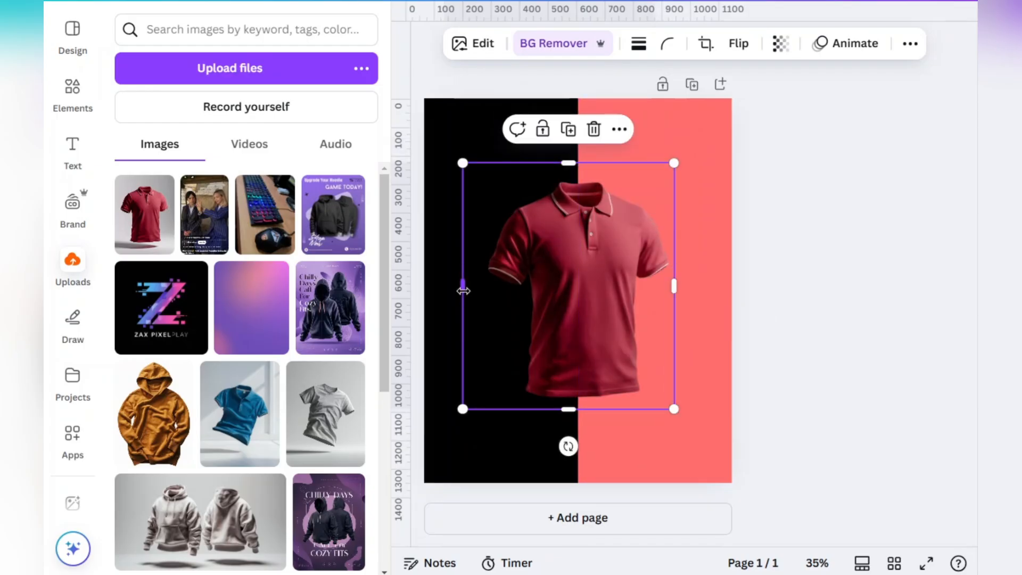
left_click_drag(463, 290, 484, 287)
left_click(774, 266)
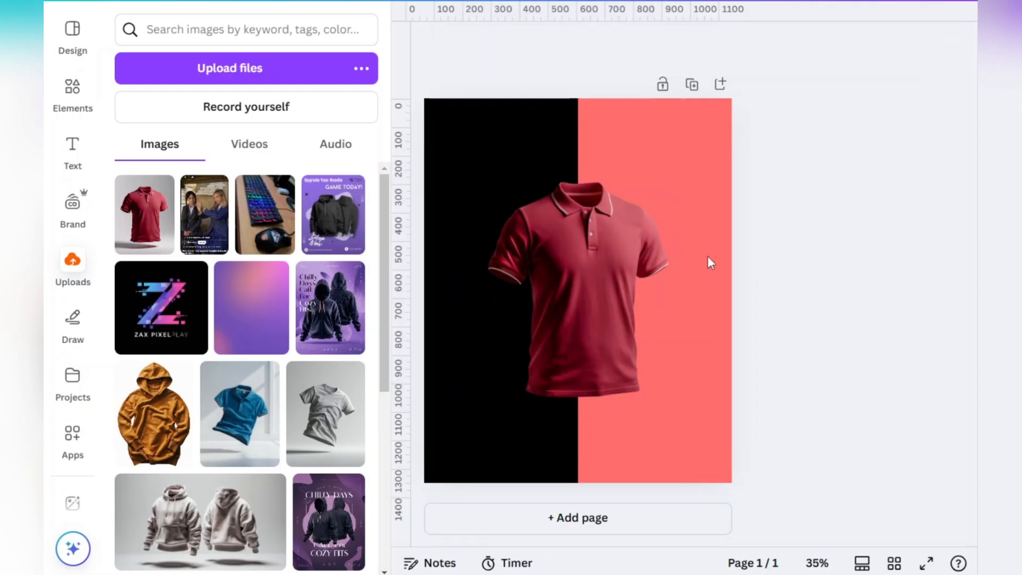
- Flip the polo shirt horizontally and move it slightly lower, centred horizontally on the page
left_click(621, 255)
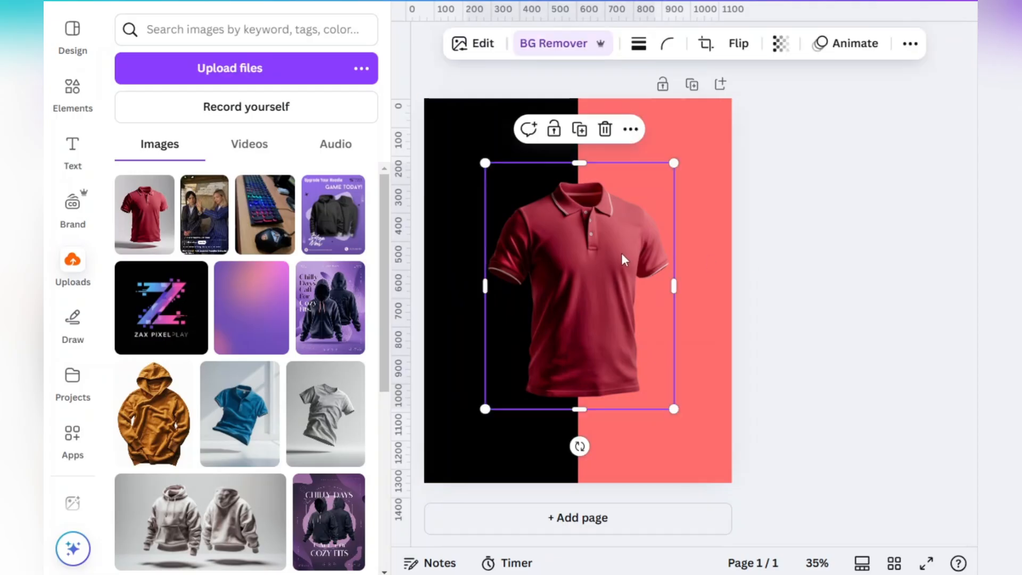
left_click(730, 46)
left_click(734, 88)
left_click(833, 248)
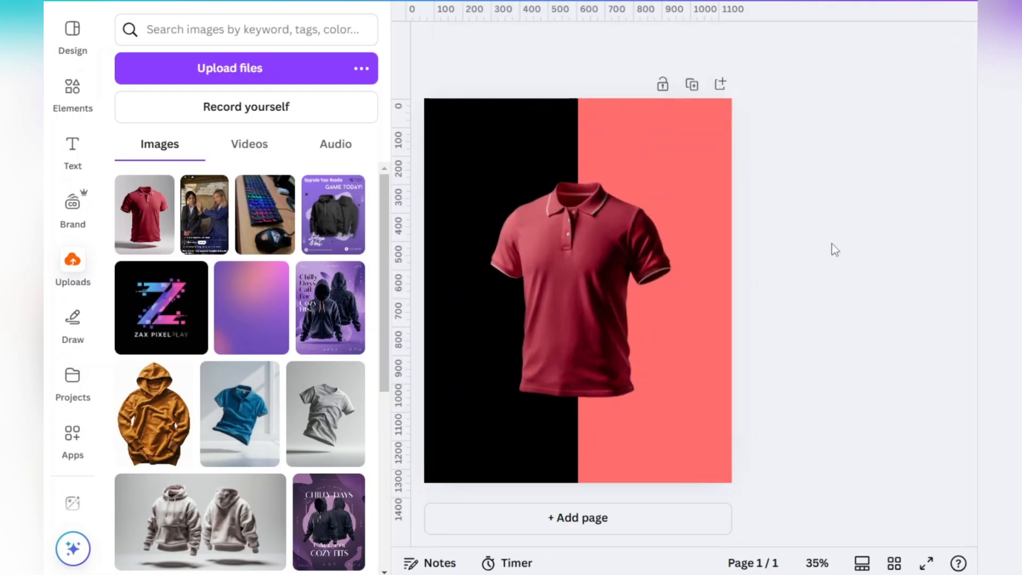
left_click_drag(615, 286, 614, 301)
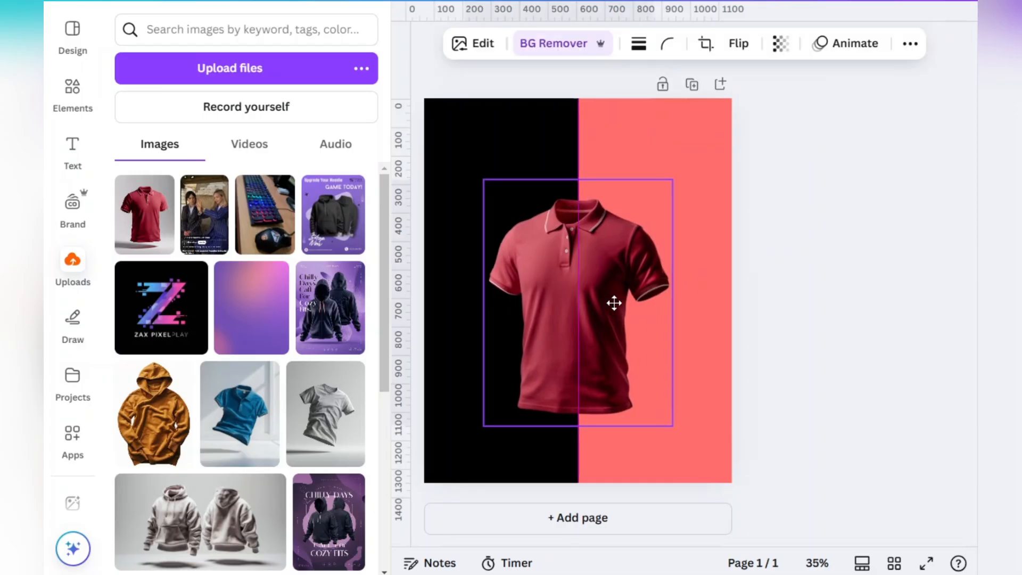
left_click(788, 227)
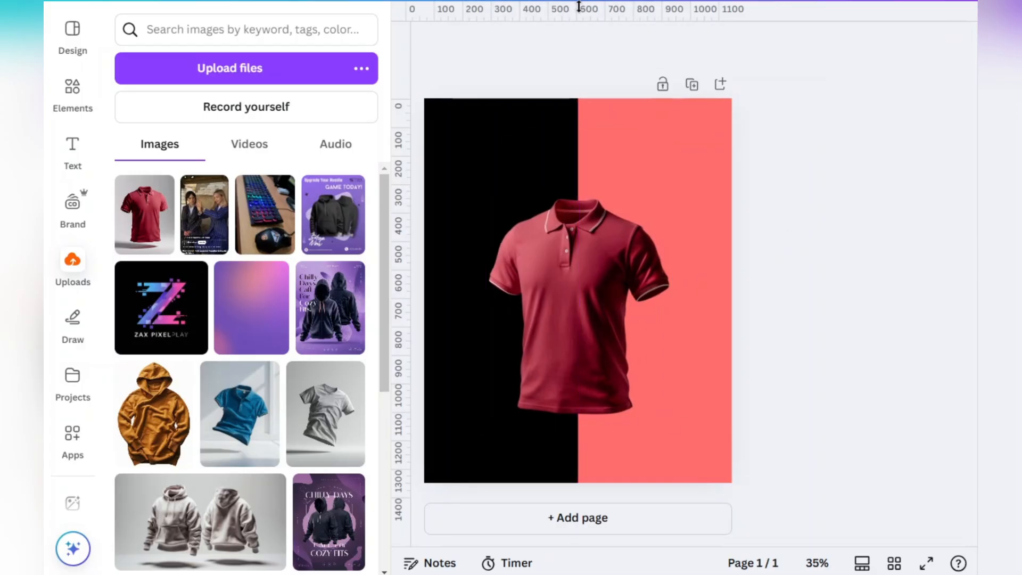
- Place two horizontal and two vertical ruler guides as margins about 45 px inside the page edges
left_click_drag(579, 7, 571, 115)
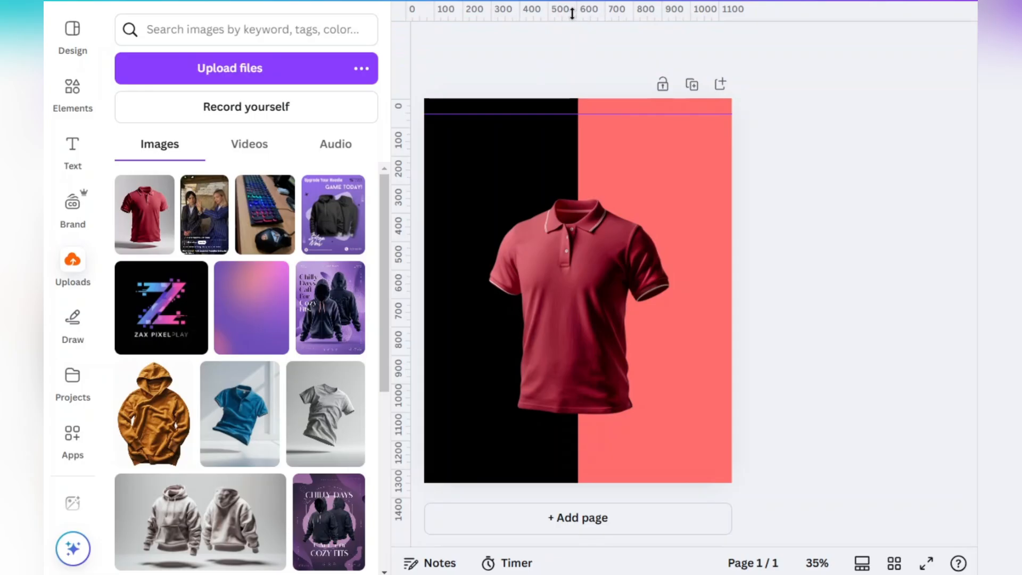
left_click_drag(573, 13, 583, 471)
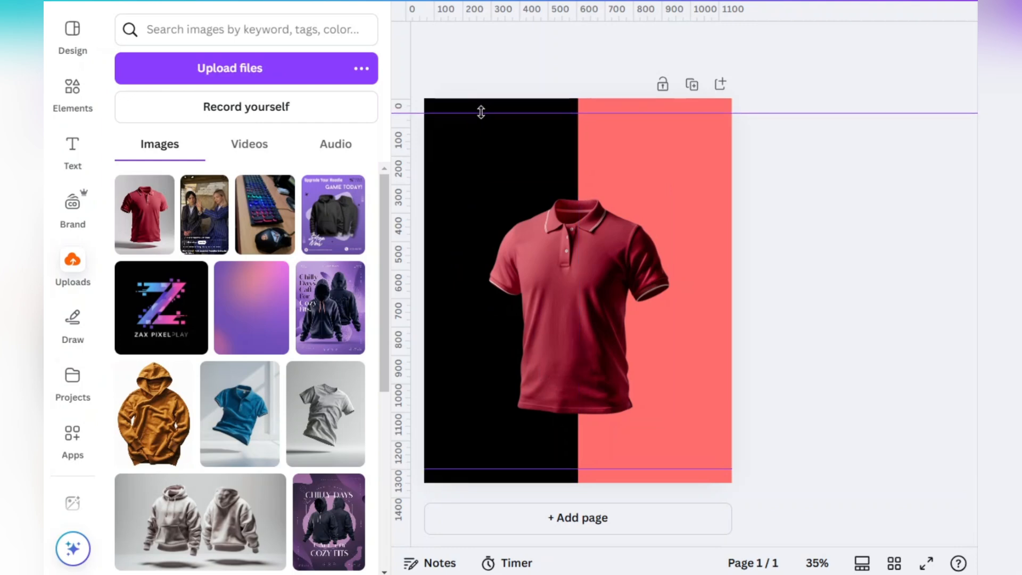
left_click_drag(481, 112, 484, 110)
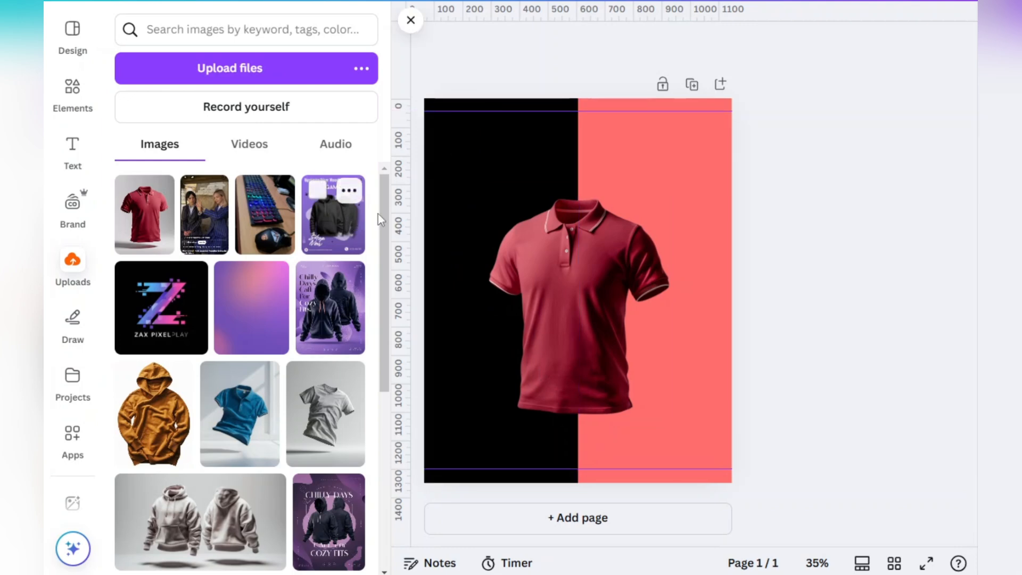
left_click_drag(402, 197, 437, 216)
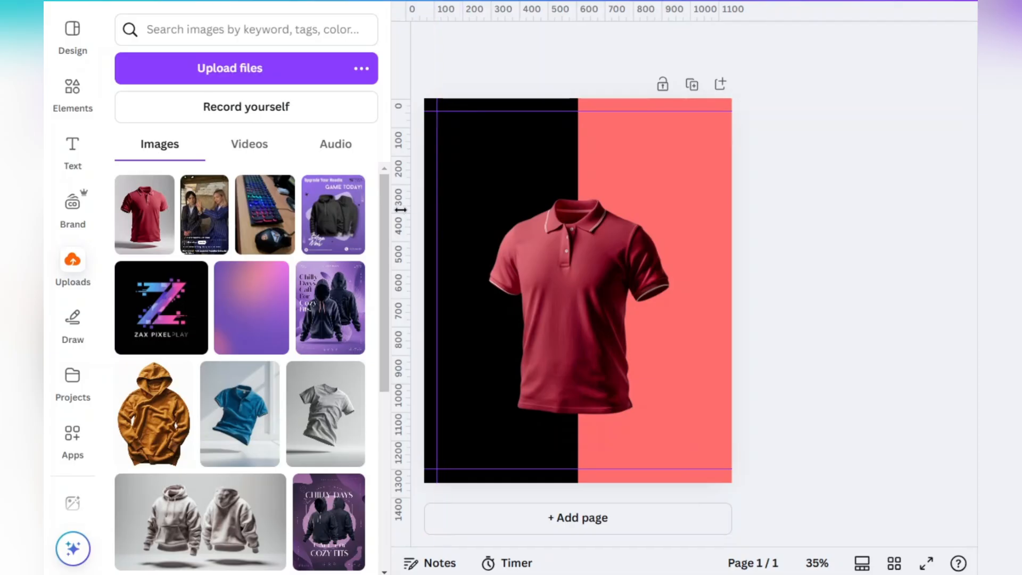
left_click_drag(430, 214, 719, 243)
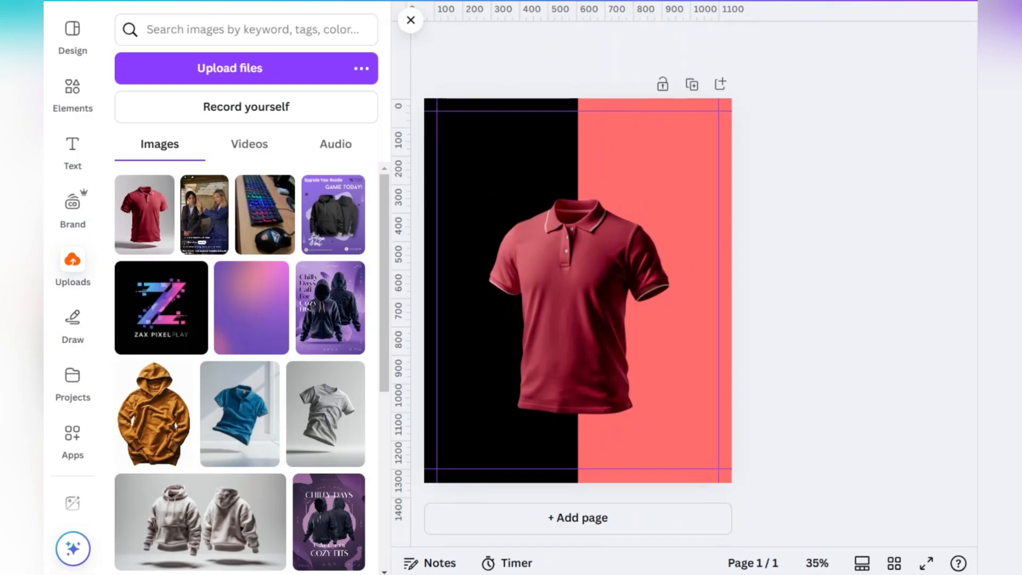
- Lock the ruler guides of the design
left_click(110, 2)
mouse_move(186, 191)
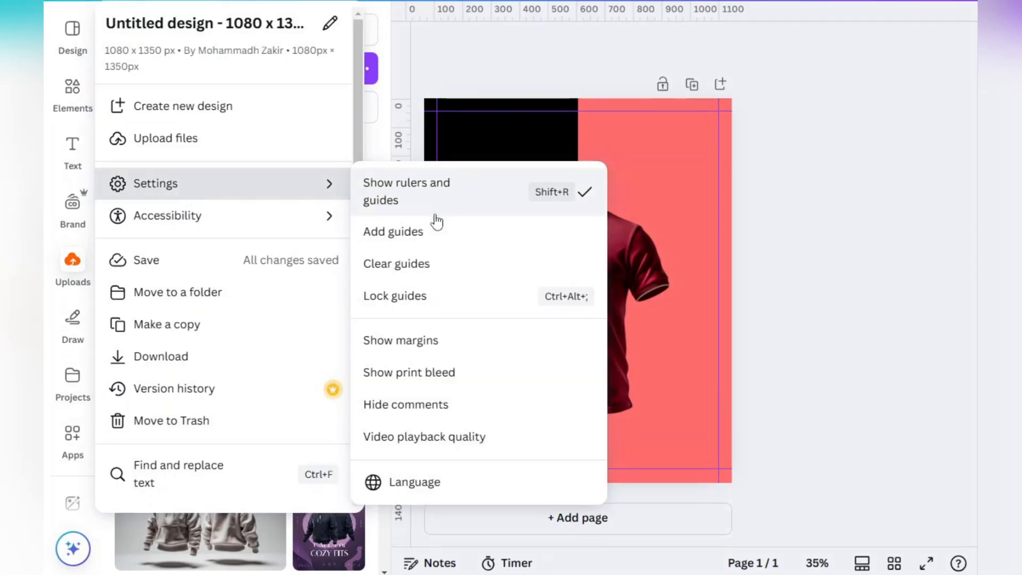
left_click(404, 303)
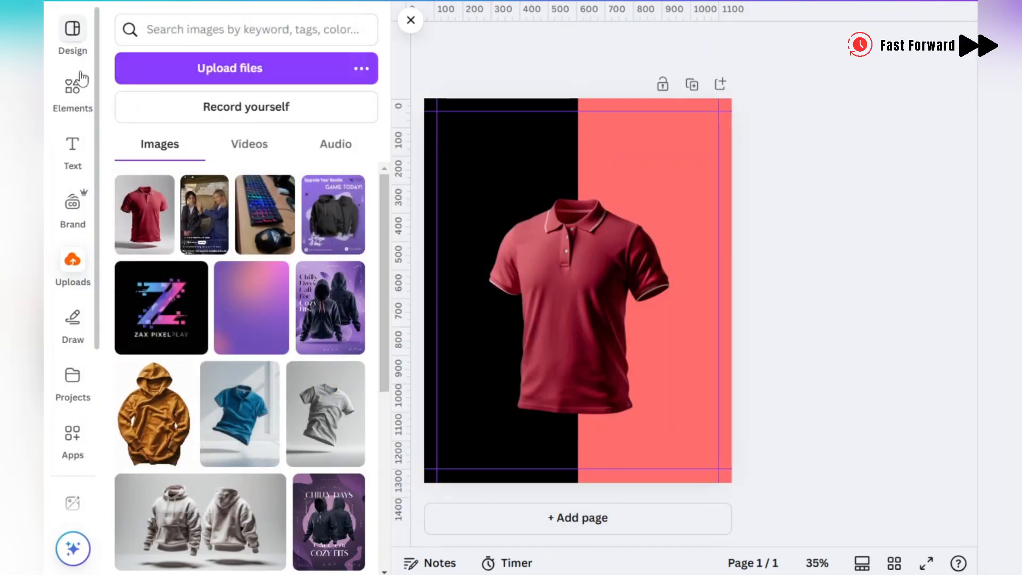
- Add a text box reading "Moose Men's" above the shirt, enlarged to font size 41.1
left_click(93, 111)
left_click(72, 152)
left_click(269, 79)
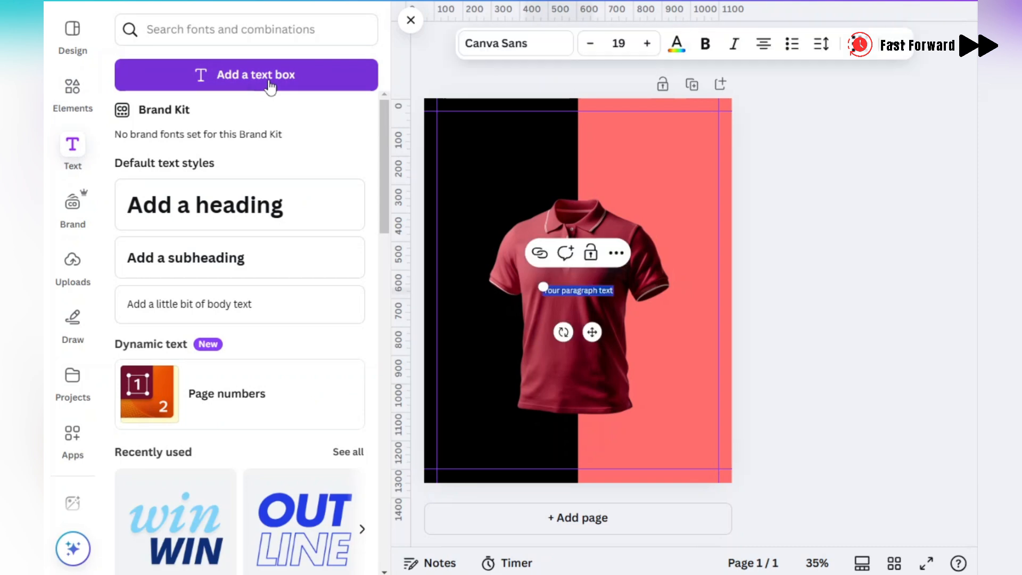
left_click_drag(553, 332, 551, 217)
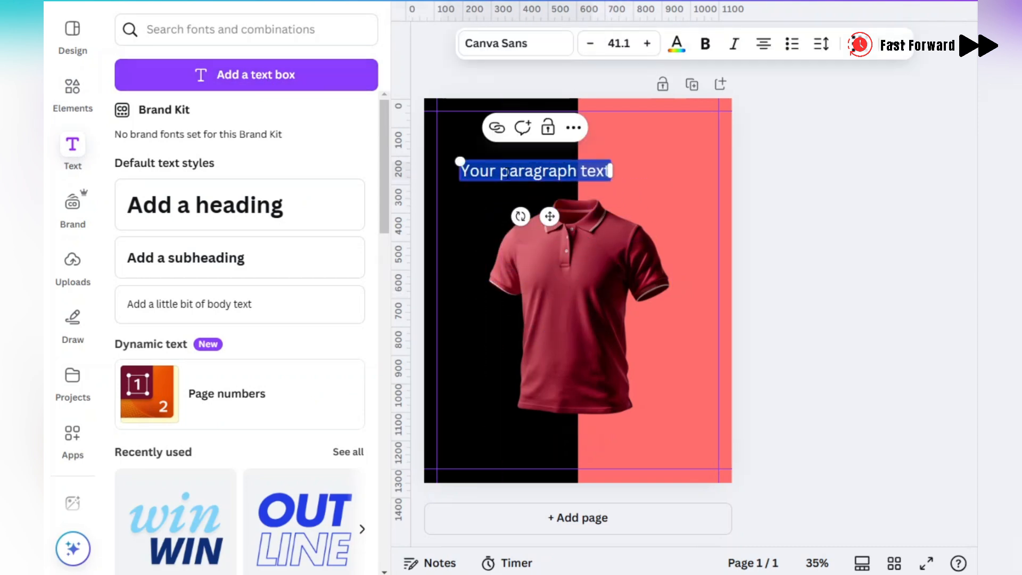
type("Moose M")
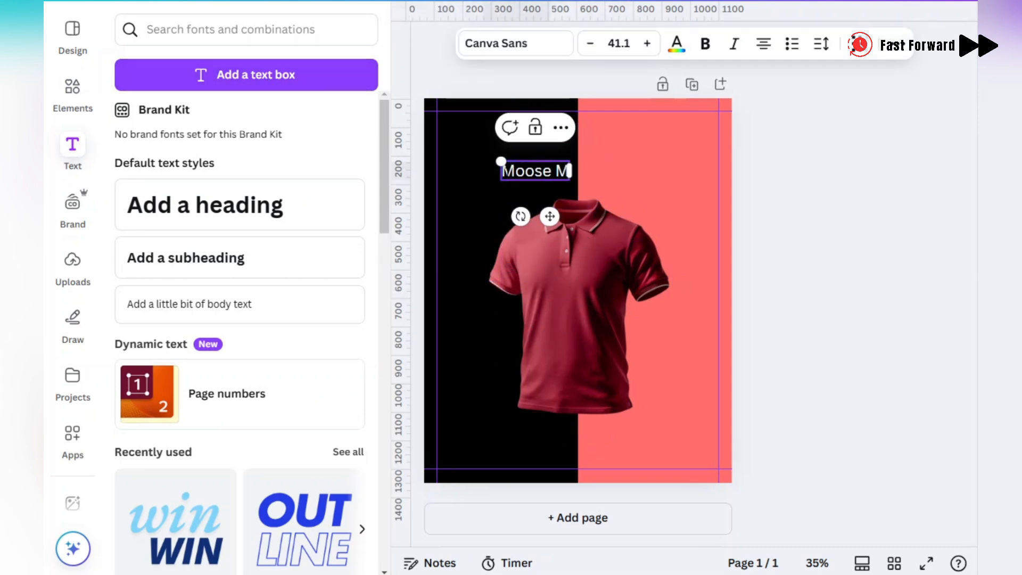
type("en's")
key("Escape")
- Add a second text box over the shirt reading "Timeless Slim Fit Polo T-Shirt"
left_click(246, 74)
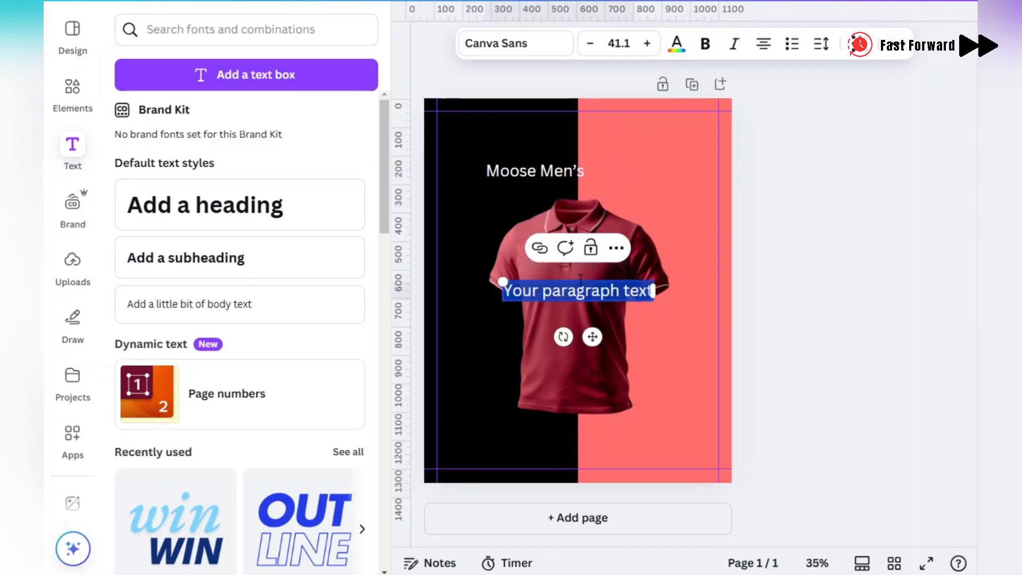
type("Timeless")
left_click(706, 171)
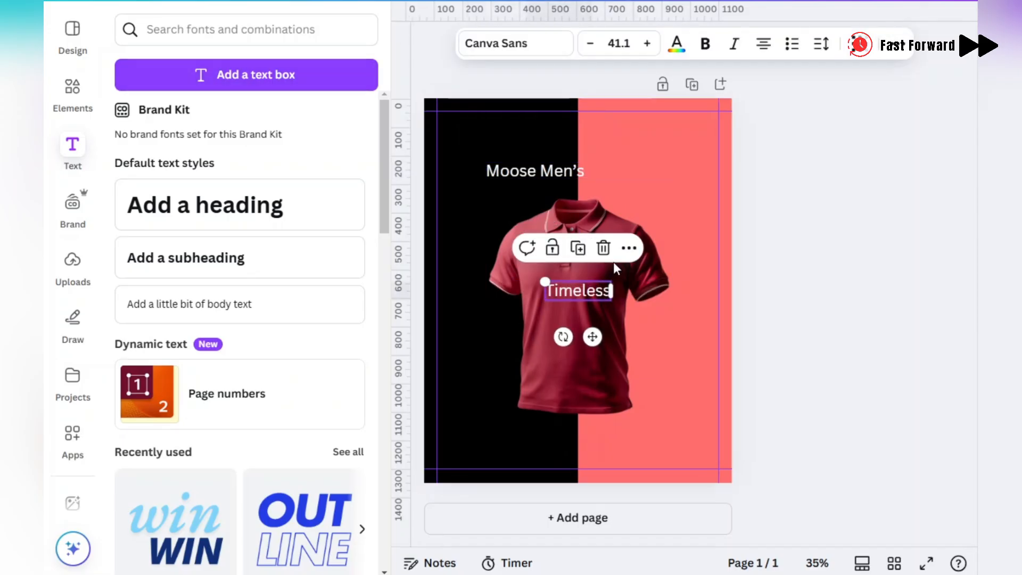
left_click(609, 290)
type("Slim Fit Polo Tsh")
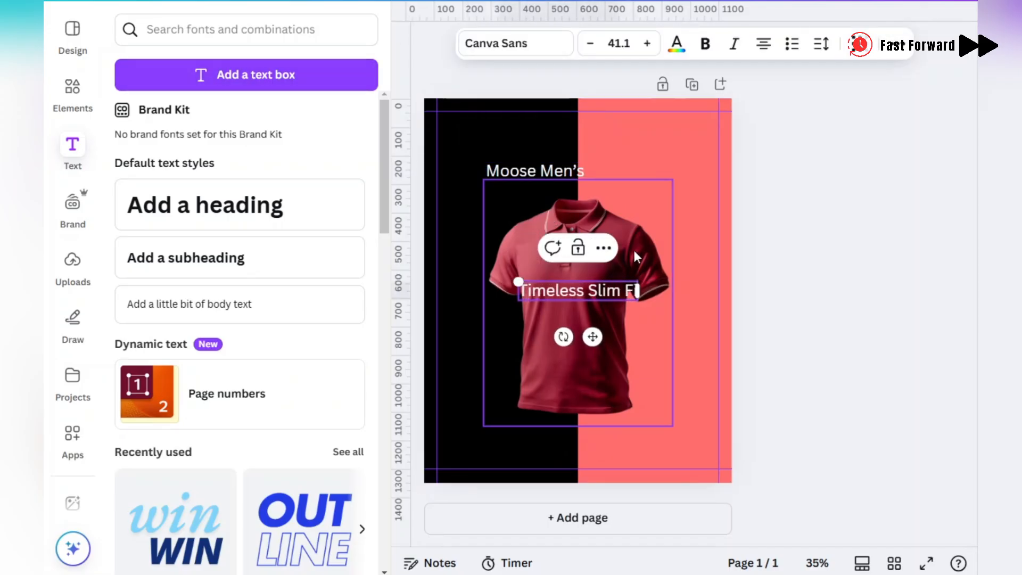
key("BackSpace")
key("BackSpace")
key("BackSpace")
type("T-Shirt")
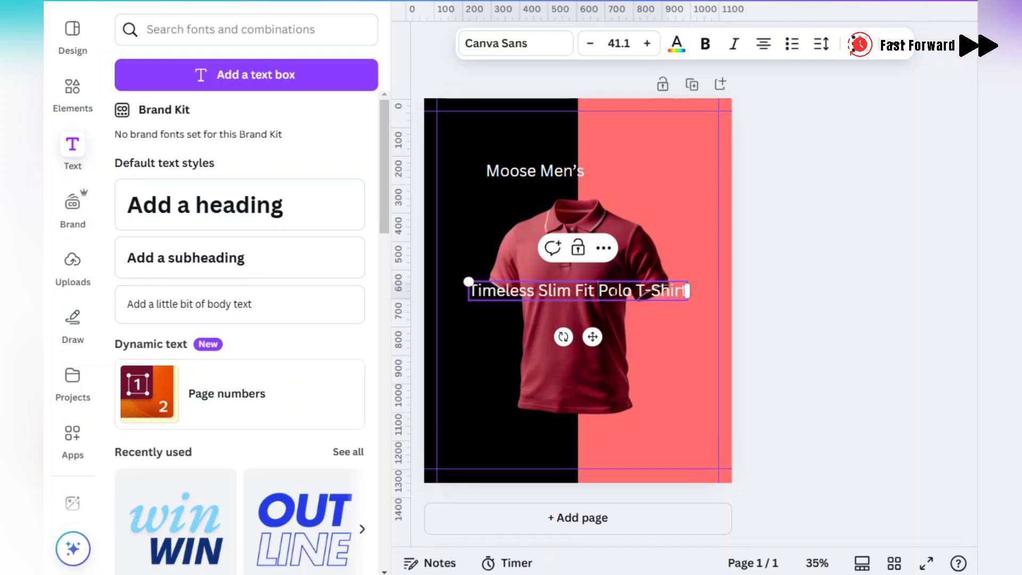
- Left-align the tagline over two lines, move it above the shirt, and place "Moose Men's" at the page's upper-left margin corner
key("Return")
left_click(764, 44)
left_click(777, 138)
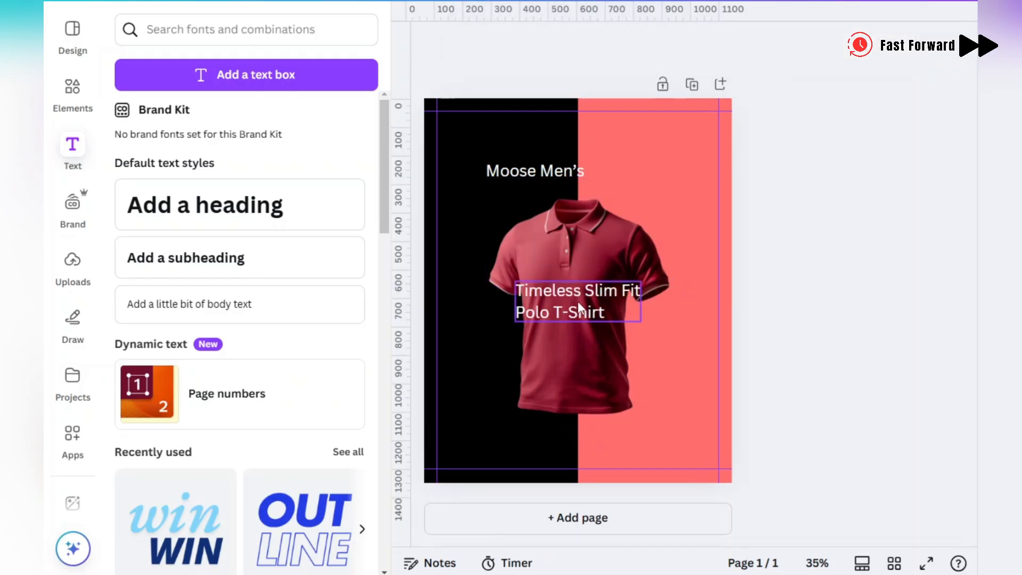
left_click_drag(578, 306, 516, 214)
left_click_drag(515, 172, 464, 122)
- Set the "Moose Men's" heading in the Chloe font and enlarge it to font size 76.6 along the upper margin
left_click(500, 44)
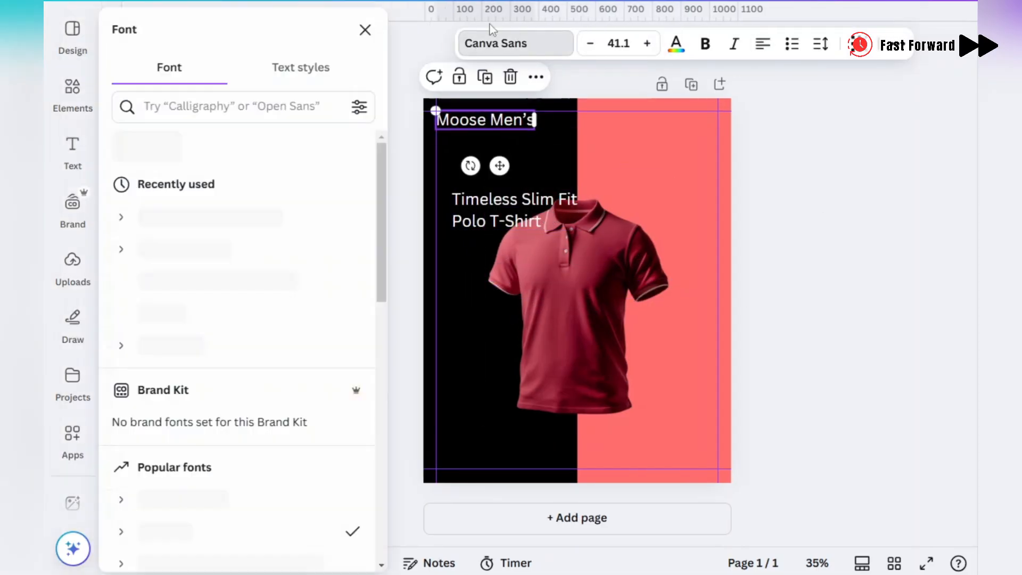
left_click(198, 104)
type("Chloe")
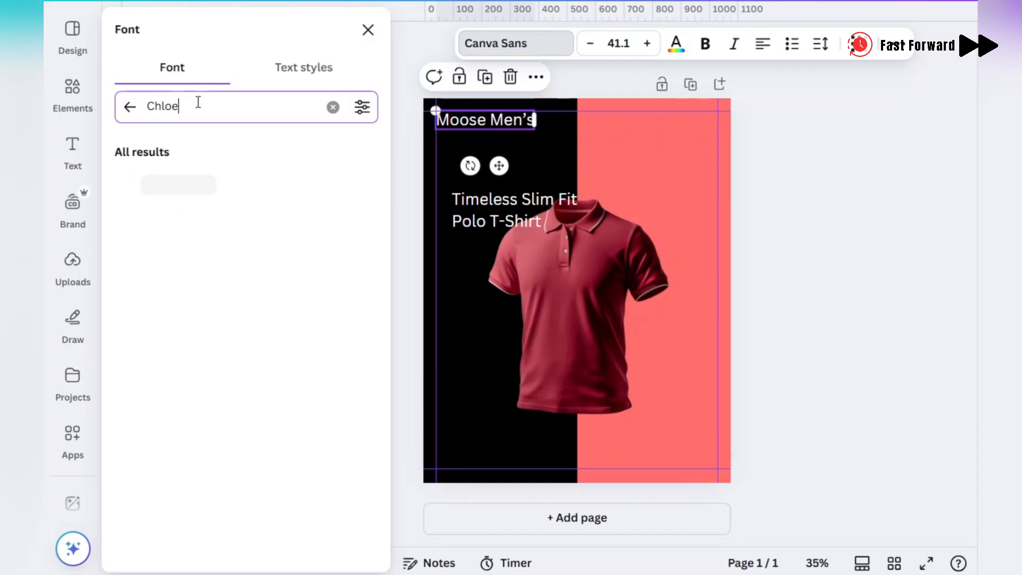
left_click(154, 184)
left_click_drag(498, 125, 552, 146)
left_click_drag(505, 129, 435, 112)
mouse_move(509, 129)
left_mouse_down()
mouse_move(527, 127)
mouse_move(516, 121)
left_mouse_up()
left_click(368, 30)
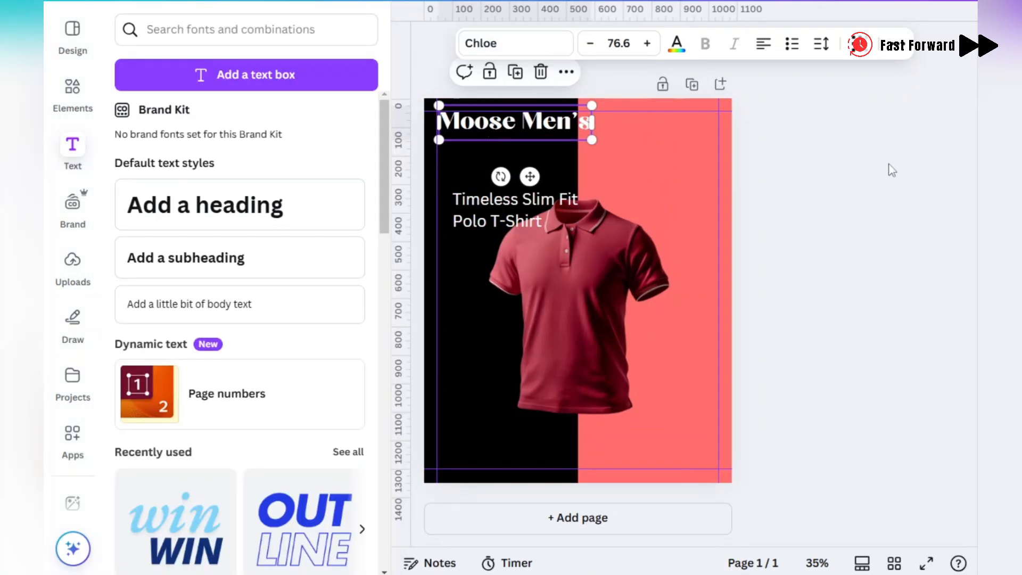
- Nudge the "Moose Men's" heading left to the margin guide and place the two-line tagline directly beneath it
key("Left")
key("Left")
key("Left")
key("Left")
key("Left")
key("Left")
key("Left")
key("Left")
left_click_drag(500, 211, 497, 145)
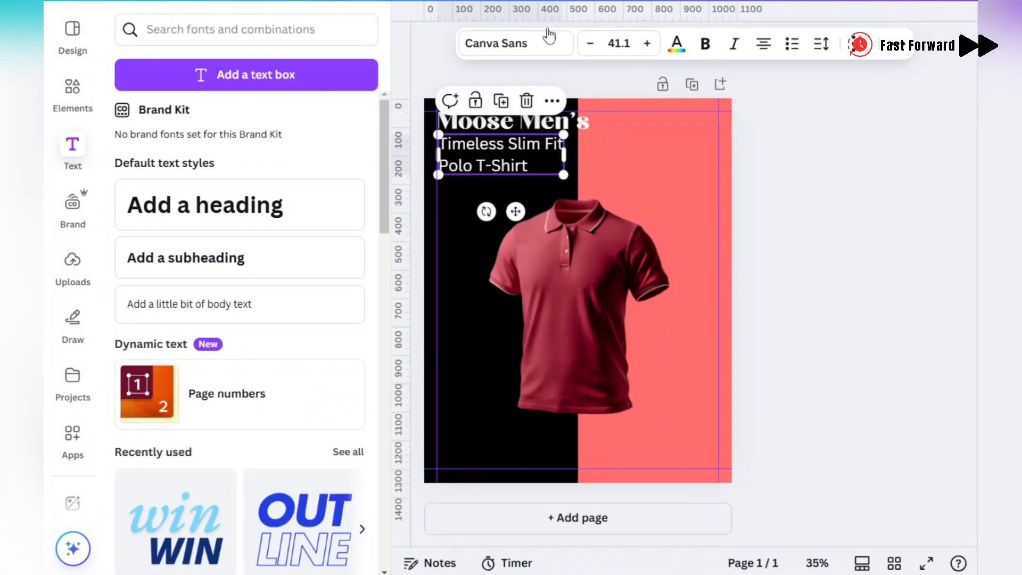
- Set the tagline in DM Sans with slightly wider letter spacing and line it up with the left margin guide
left_click(549, 36)
left_click(333, 106)
type("dm sans")
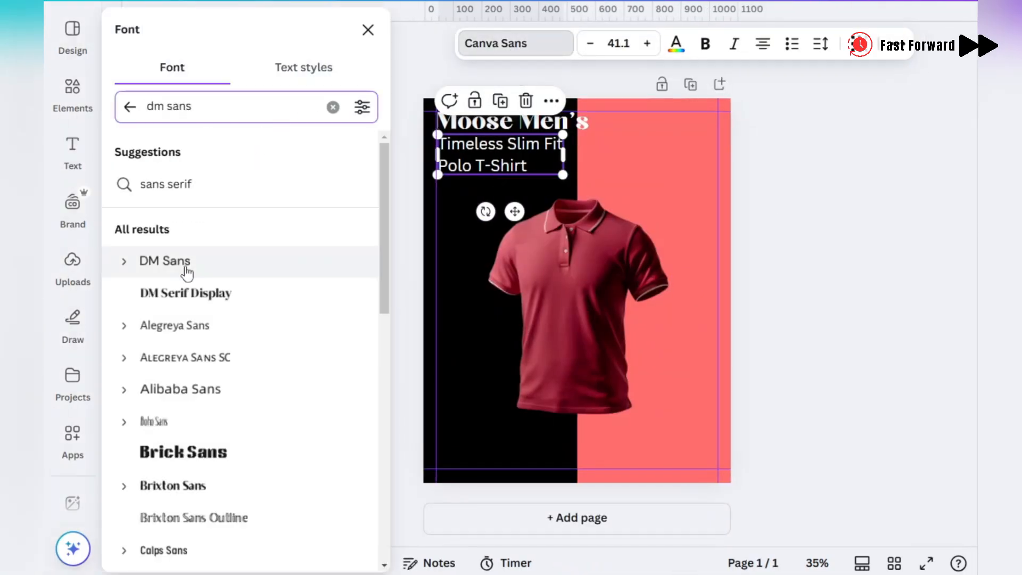
left_click(186, 273)
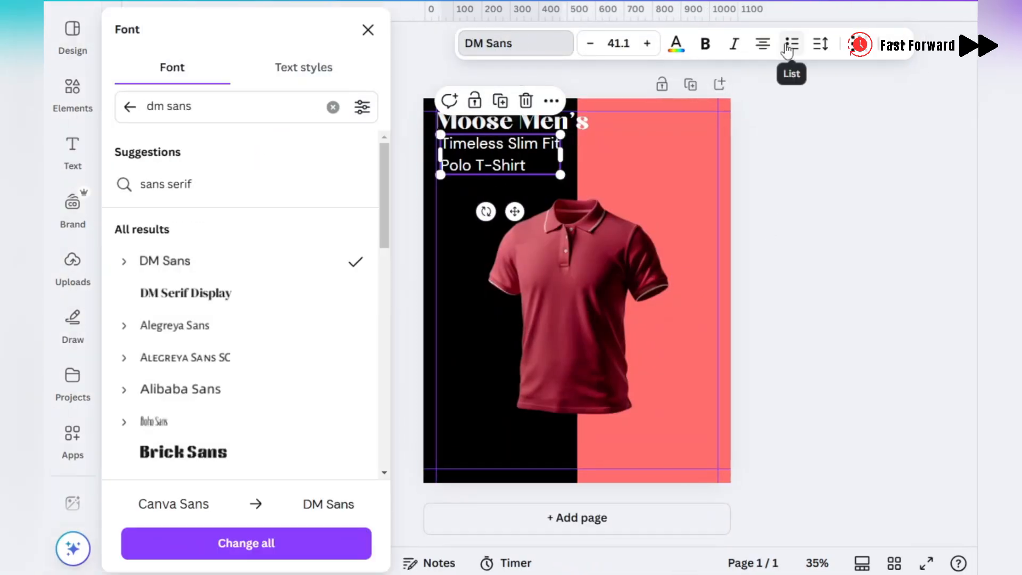
left_click(820, 43)
left_click(840, 356)
mouse_move(515, 212)
left_mouse_down()
mouse_move(525, 208)
mouse_move(516, 211)
left_mouse_up()
left_click(865, 181)
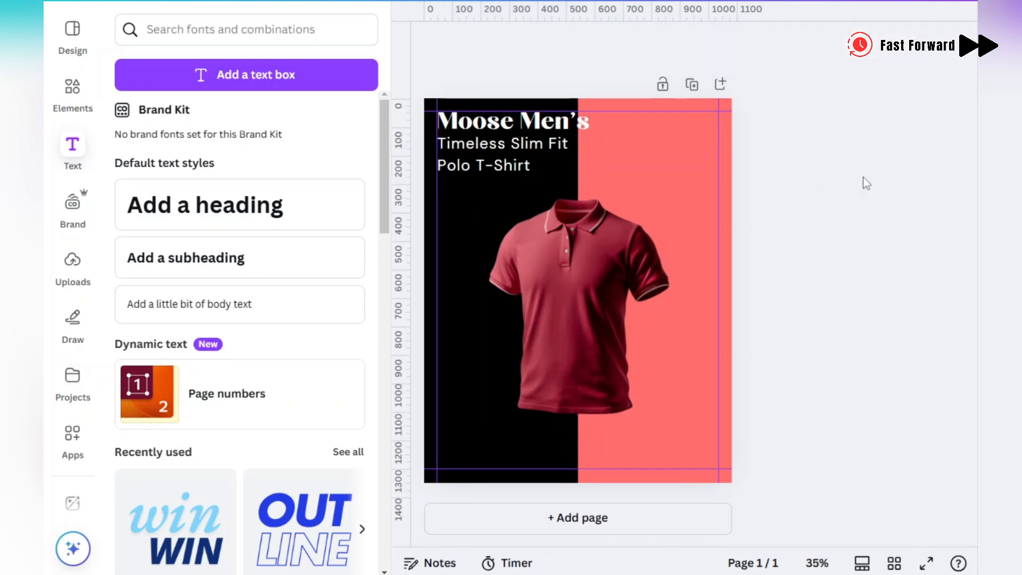
- Shift the heading and the tagline down together so the heading sits below the upper margin guide
left_click(514, 151)
left_click(516, 126, "shift")
key("Down")
key("Down")
key("Down")
key("Down")
key("Down")
key("Down")
key("Down")
key("Down")
key("Down")
key("Down")
- Enlarge the "Moose Men's" heading so that it extends further into the red half of the page
left_click(815, 164)
left_click(532, 127)
left_click(648, 44)
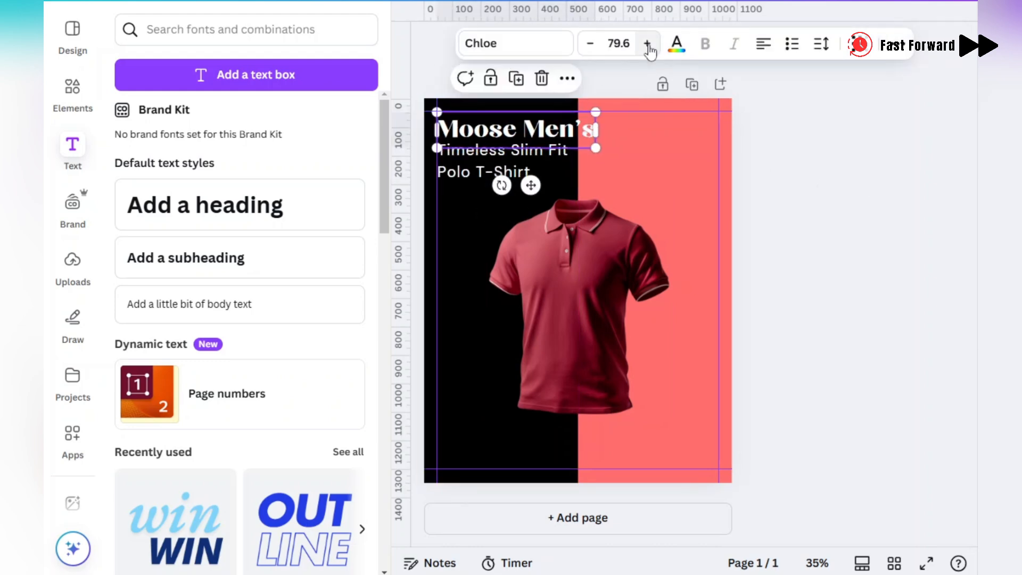
left_click(648, 43)
left_click(648, 43)
left_click(862, 137)
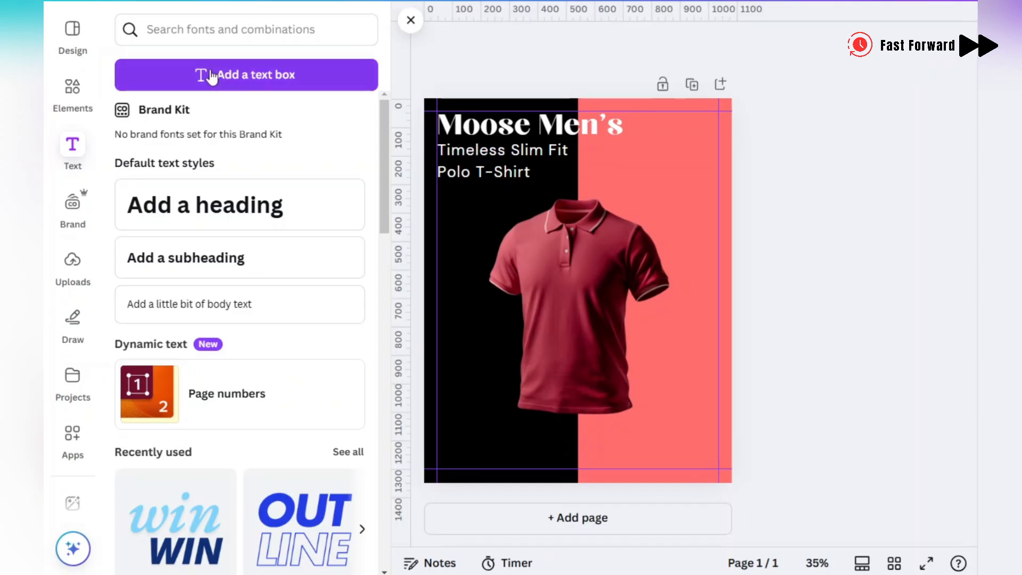
- Search the elements for "shop logo", add the black storefront graphic and place it small in the upper part of the red half
scroll(788, 130, "up", 1)
left_click(73, 92)
left_click(163, 37)
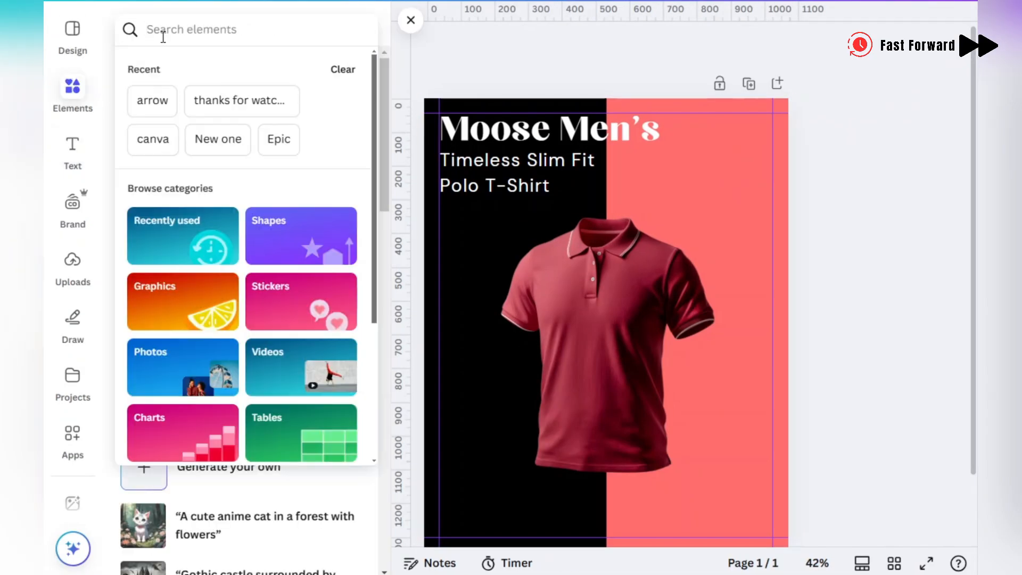
type("shop logo")
key("Return")
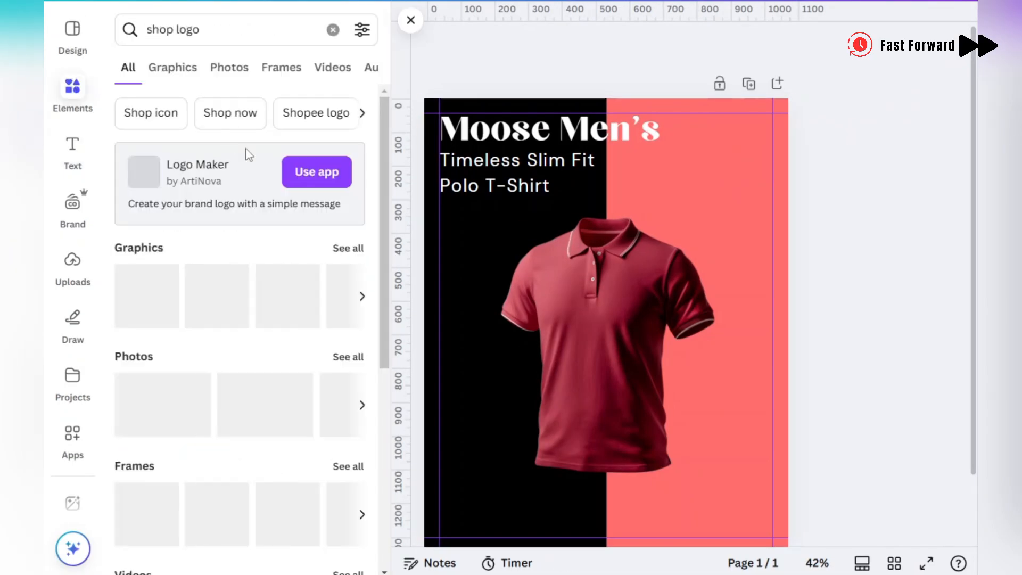
left_click(143, 302)
left_click_drag(542, 386, 721, 138)
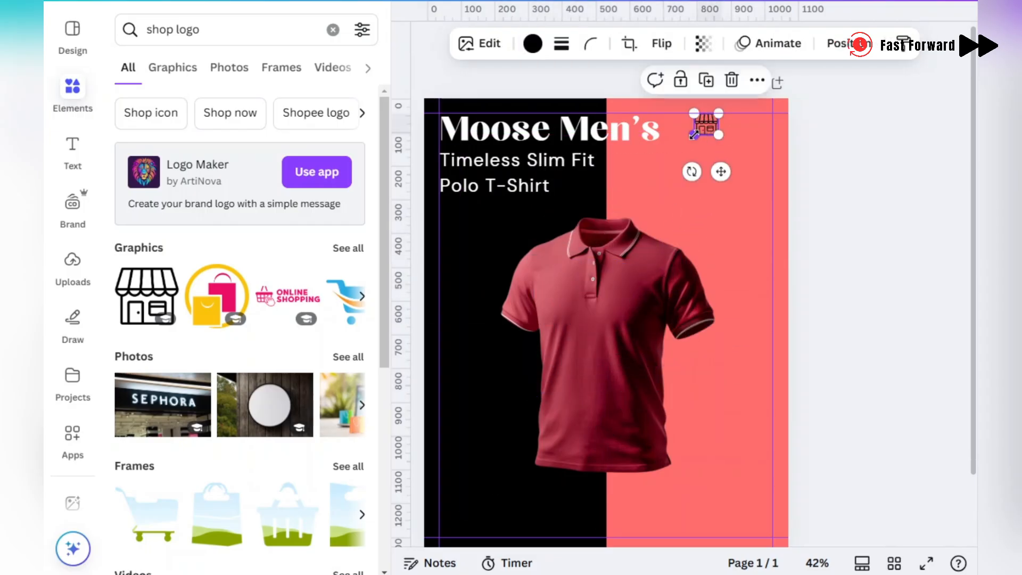
left_click(821, 139)
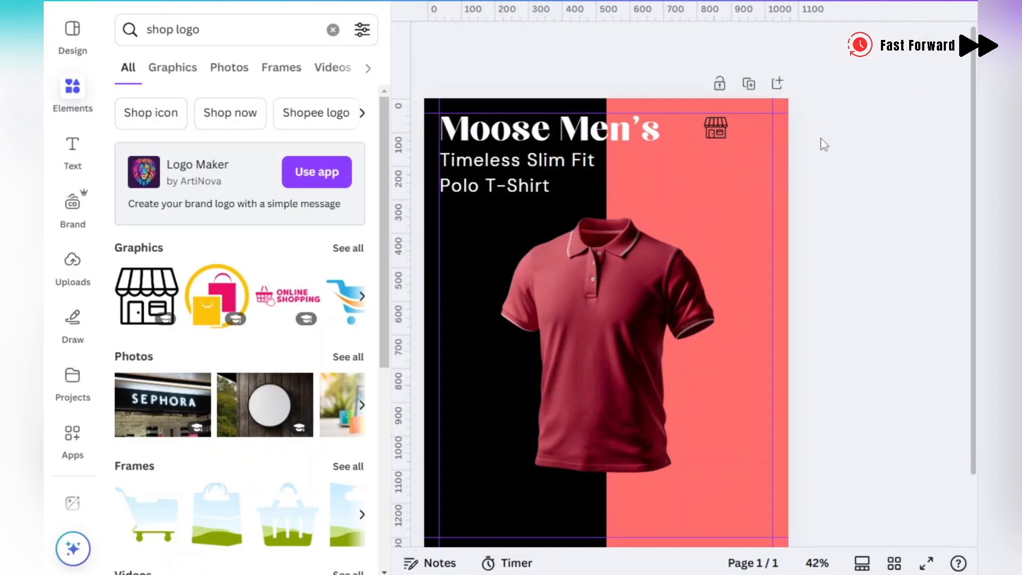
- Add a text box reading "BRAND" in uppercase below the storefront icon and set its font size to 24
left_click(73, 152)
left_click(247, 75)
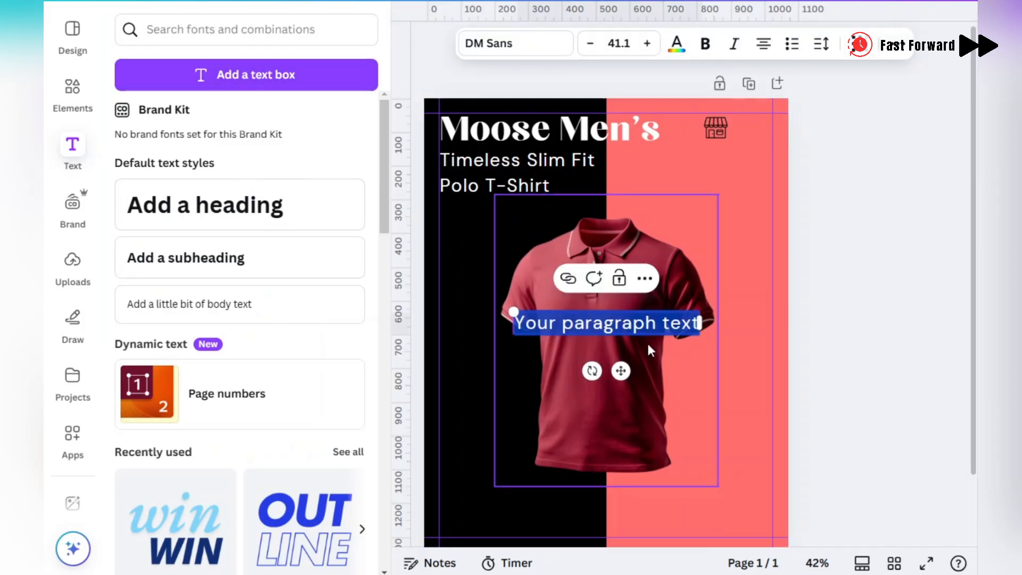
left_click_drag(623, 365, 716, 218)
type("Brand")
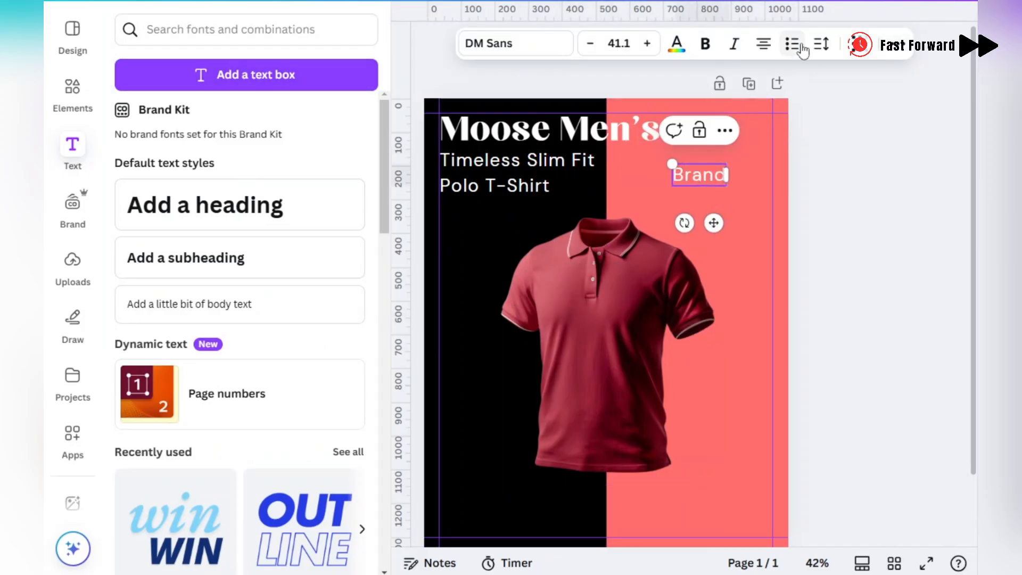
left_click(909, 47)
left_click(646, 80)
left_click(617, 43)
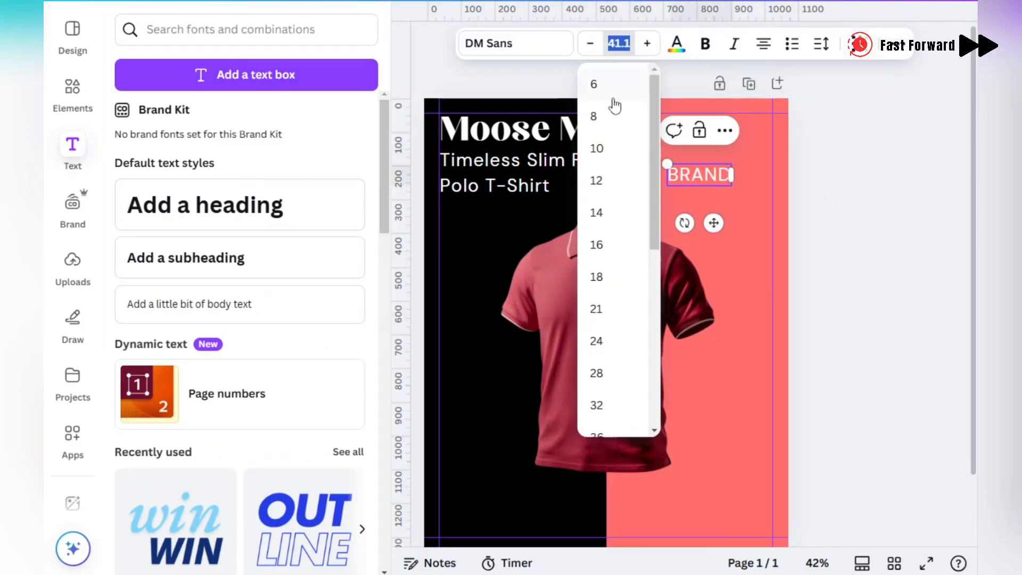
left_click(598, 145)
left_click(619, 43)
left_click(598, 337)
- Place the "BRAND" text beside the storefront icon and put a matching "LOGO" text directly under it
left_click_drag(721, 162, 751, 133)
double_click(750, 133)
type("LOGO")
left_click(862, 142)
- Reduce the "LOGO" text to font size 22 and widen its letter spacing slightly
scroll(873, 142, "up", 3)
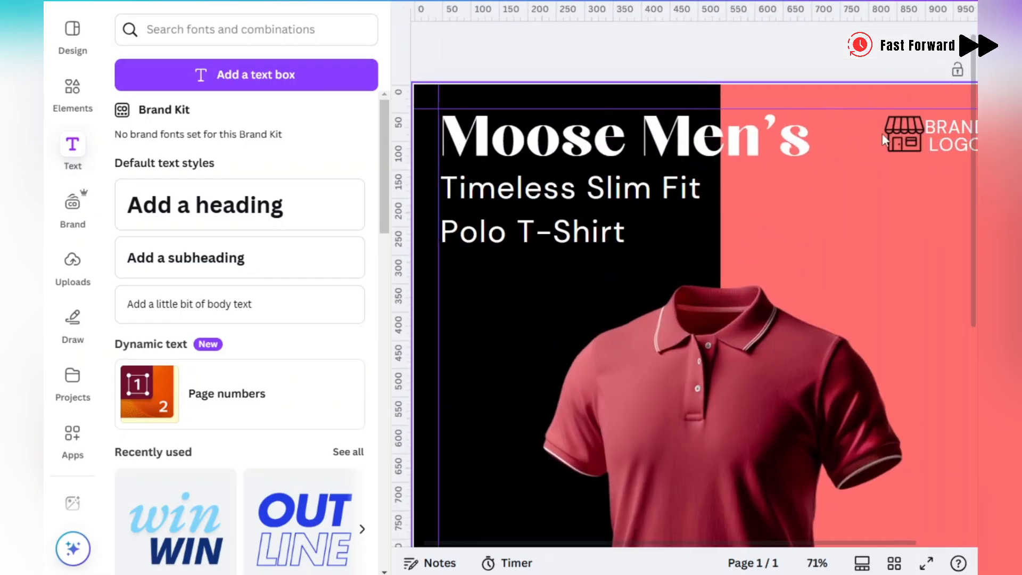
scroll(929, 190, "right", 2)
left_click(894, 145)
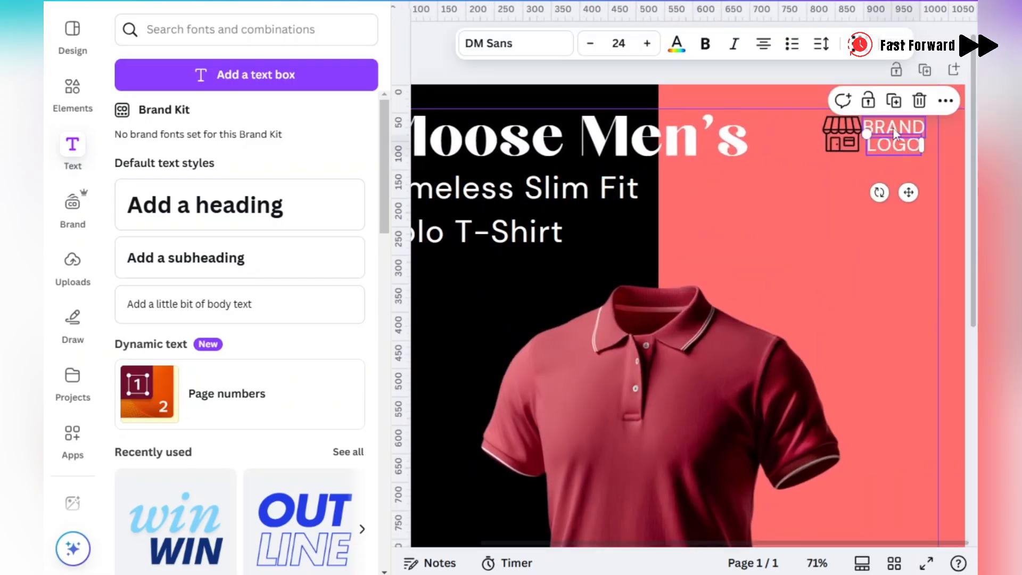
left_click(594, 45)
left_click(593, 45)
left_click(821, 44)
left_click_drag(767, 110, 776, 110)
left_click(688, 209)
- Set the "BRAND" text in DM Serif Display and adjust its size slightly to match the width of "LOGO"
left_click(898, 137)
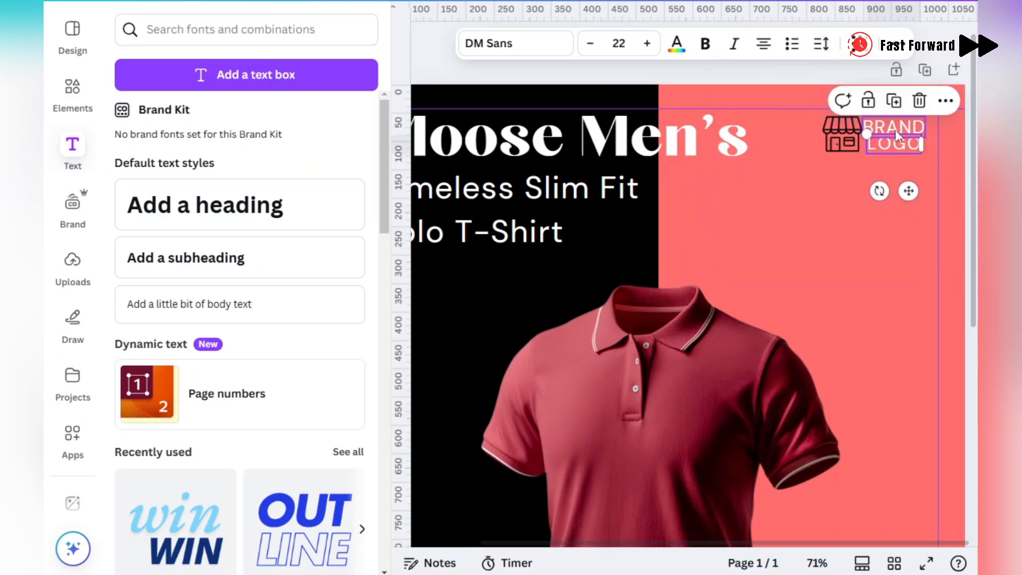
left_click(898, 127)
scroll(858, 258, "up", 1)
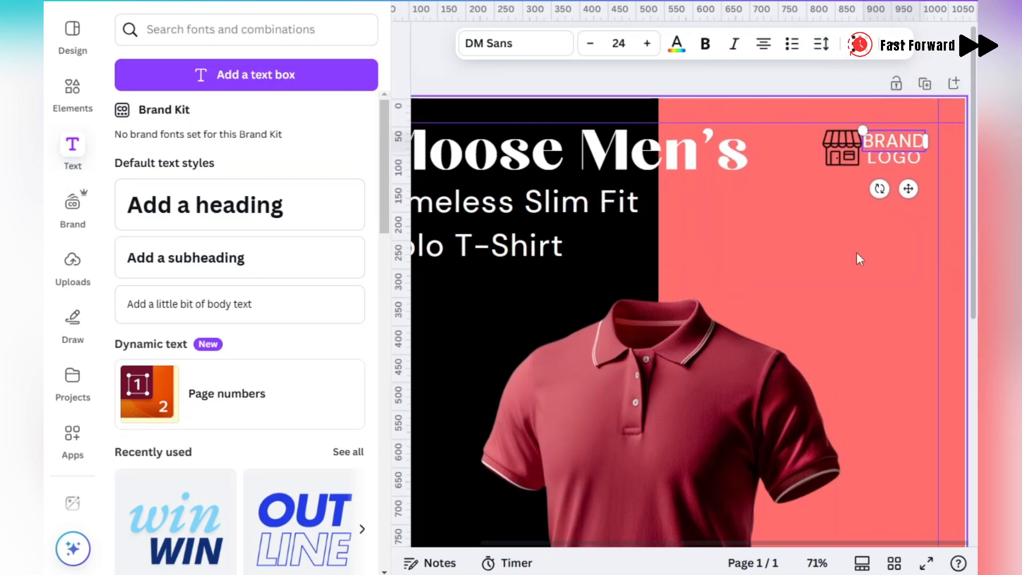
left_click(518, 46)
left_click(216, 295)
left_click(896, 170)
left_click(368, 29)
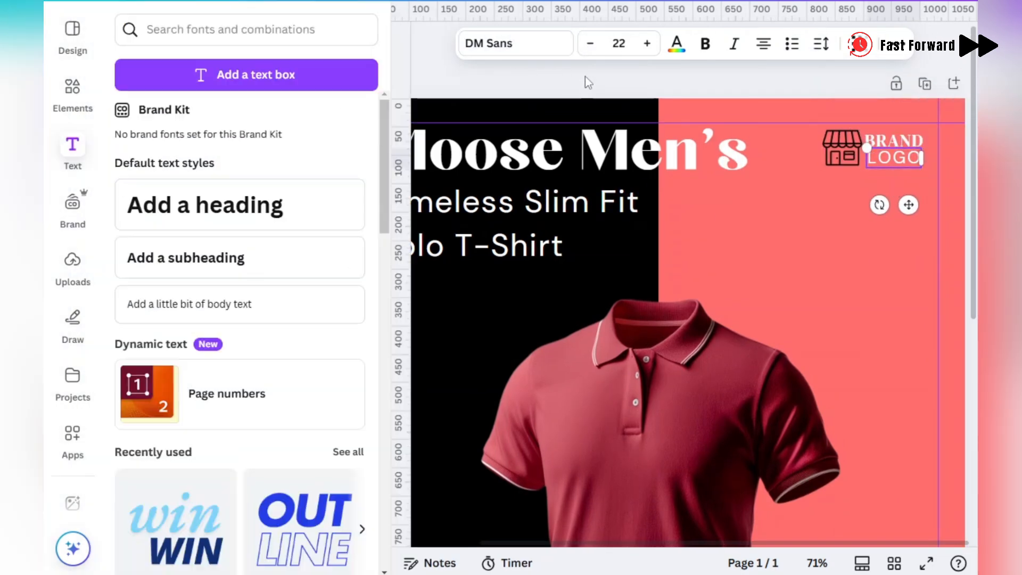
left_click(589, 77)
left_click(894, 139)
left_click_drag(864, 130, 866, 132)
left_click(895, 158)
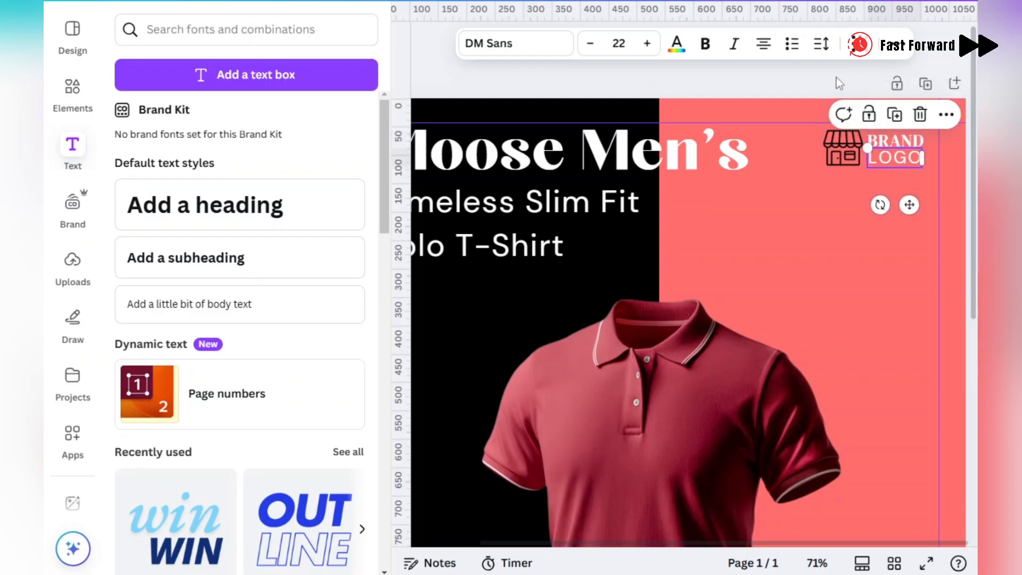
left_click(838, 81)
- Colour the "BRAND" and "LOGO" texts black
left_click(894, 158)
left_click(896, 141, "shift")
left_click(677, 43)
left_click(176, 149)
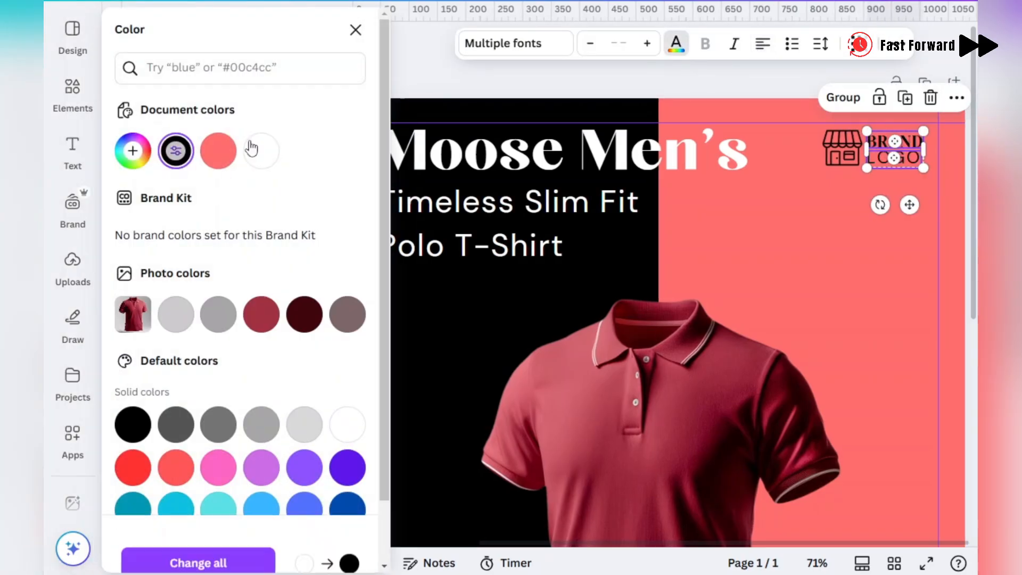
left_click(625, 83)
- Group the storefront icon with the "BRAND" and "LOGO" texts
left_click(843, 148)
left_click(888, 159, "shift")
left_click(896, 141, "shift")
key("ctrl+g")
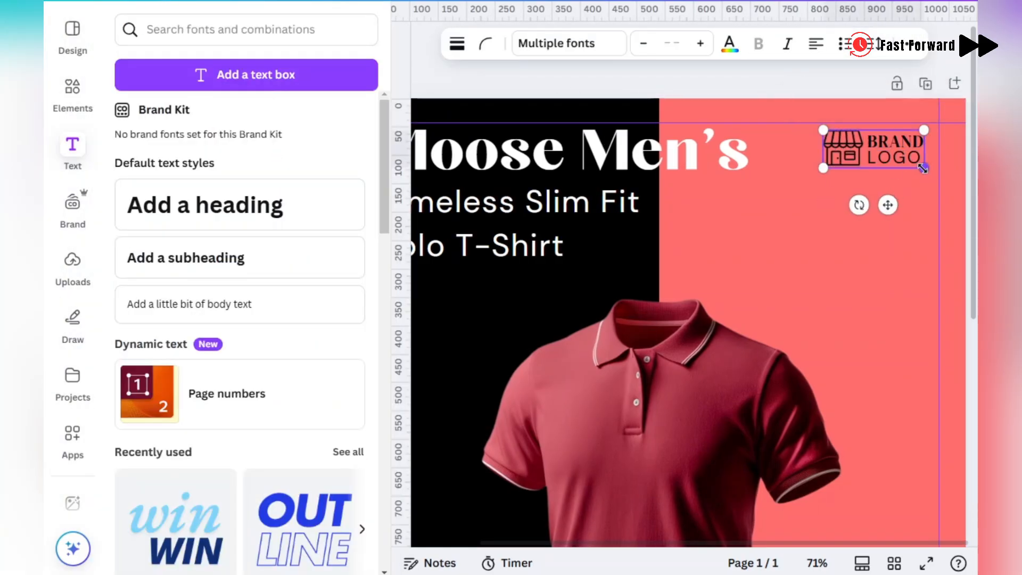
- Shrink the brand logo group and place it in the page's upper-right corner against the margin guides
left_click_drag(924, 168, 915, 163)
left_click_drag(878, 158, 902, 146)
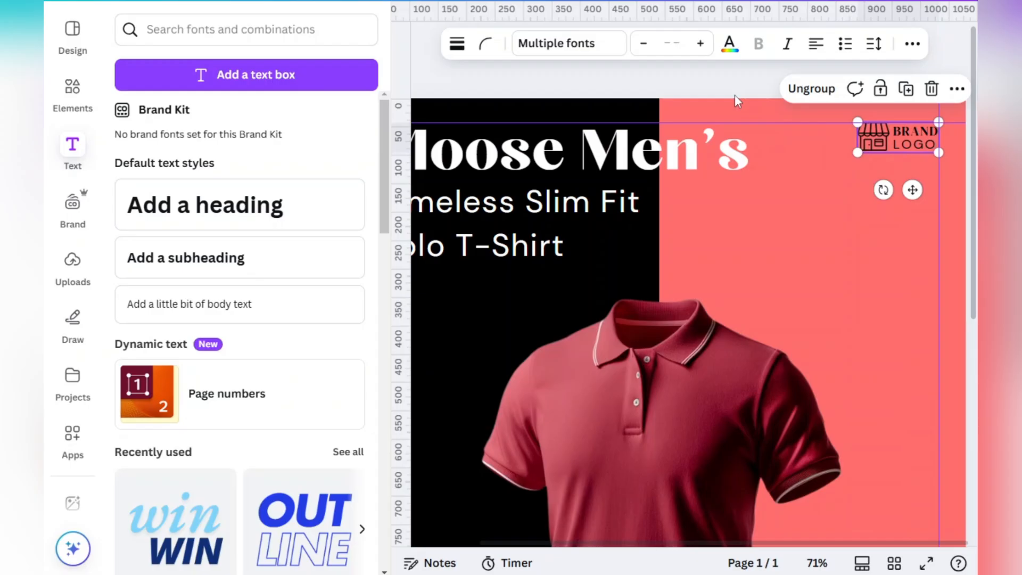
left_click(695, 85)
- Copy the word "Moose" from the heading into a new text box and place it over the shirt's lower part
scroll(724, 204, "down", 4)
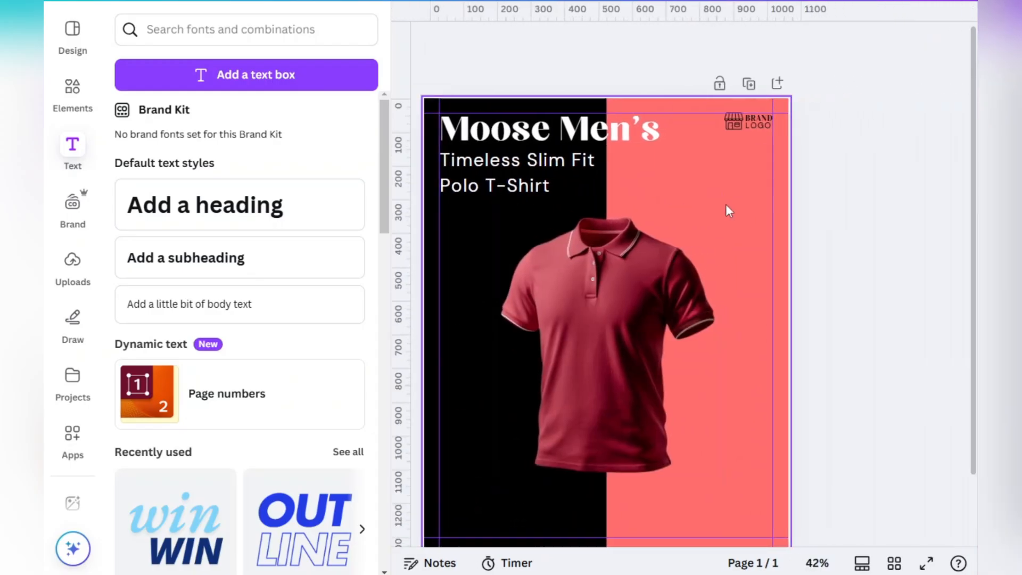
scroll(831, 174, "down", 2)
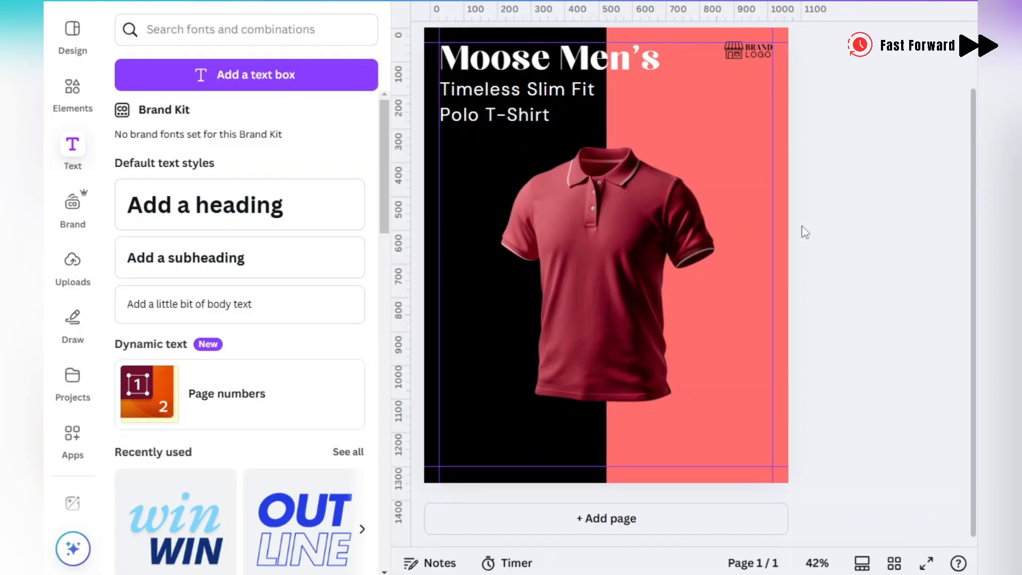
left_click(506, 69)
left_click_drag(551, 63, 436, 61)
key("ctrl+c")
left_click(556, 358)
key("ctrl+v")
left_click_drag(577, 427, 635, 439)
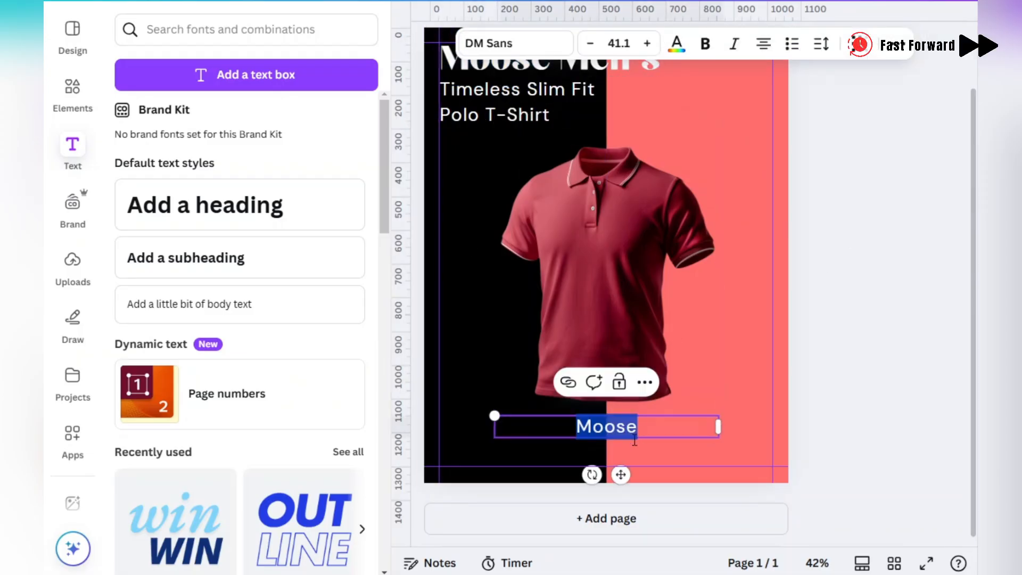
left_click_drag(620, 474, 620, 401)
- Set the new "Moose" text in the Chloe font and left-align it
left_click(489, 43)
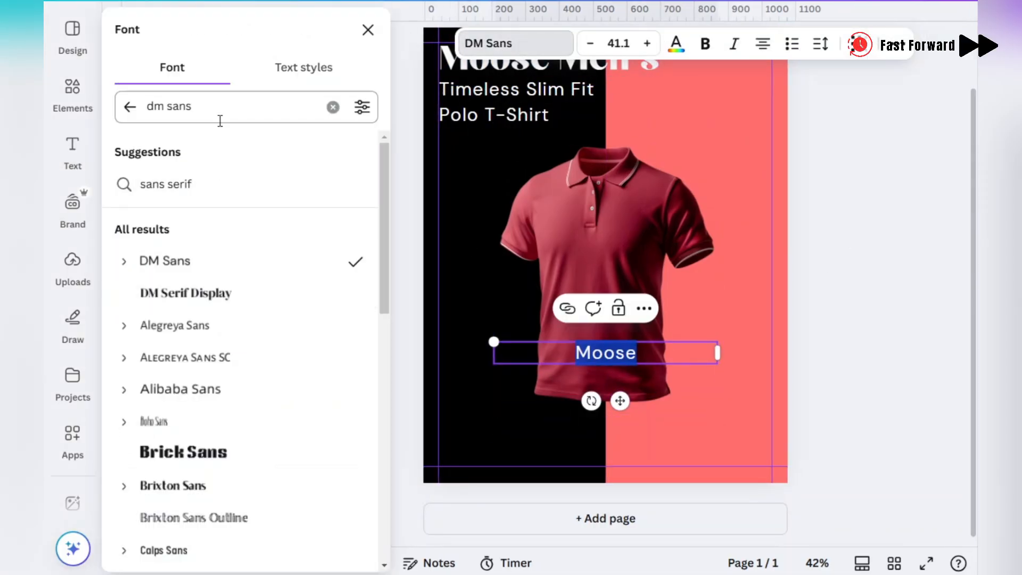
left_click_drag(219, 120, 125, 114)
type("Sct")
key("BackSpace")
key("BackSpace")
key("BackSpace")
type("chlo")
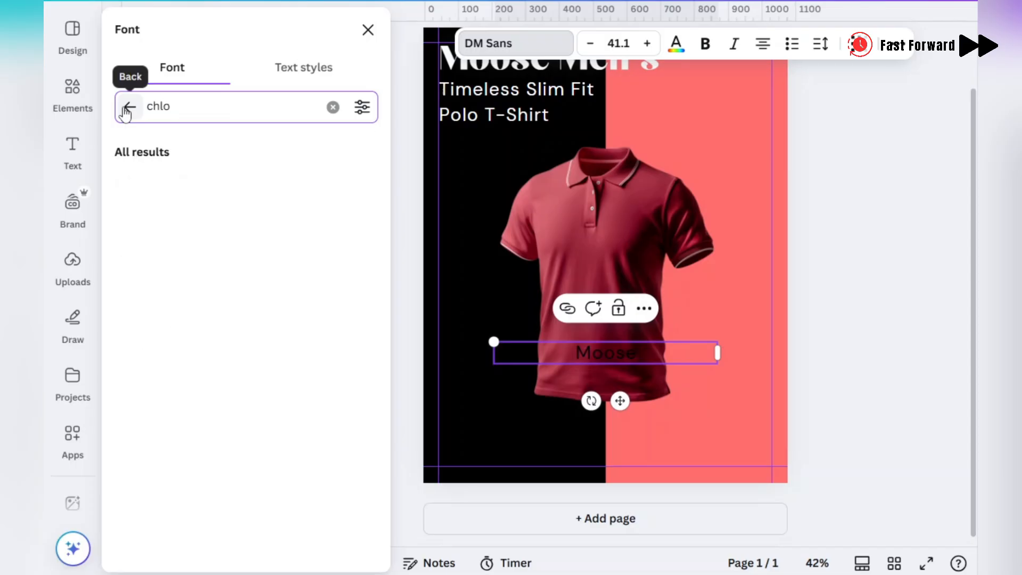
type("e")
left_click(155, 185)
left_click(762, 45)
left_click(559, 43)
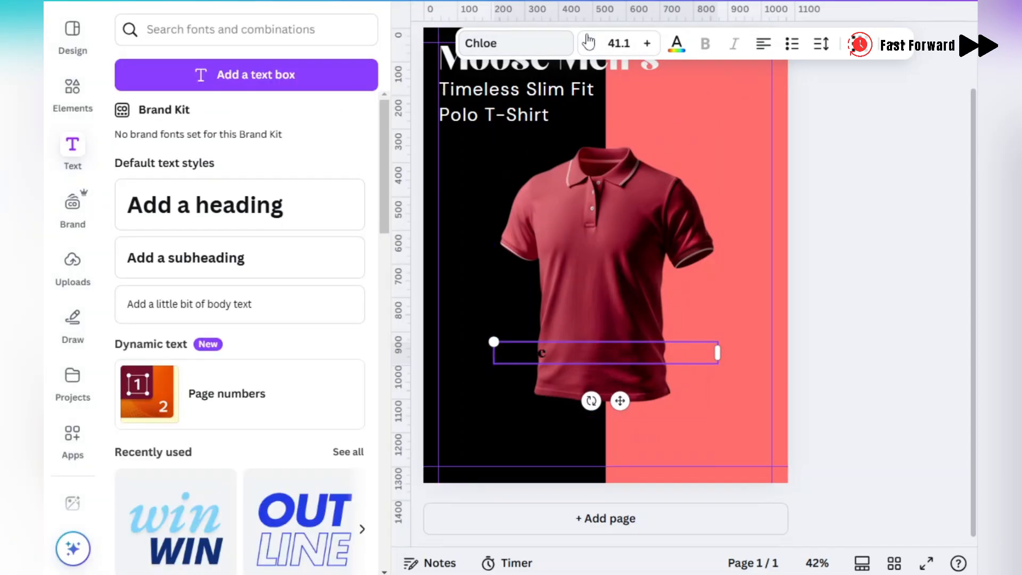
- Enlarge the new "Moose" text to font size 400 and colour it white
left_click(623, 43)
type("100")
key("Return")
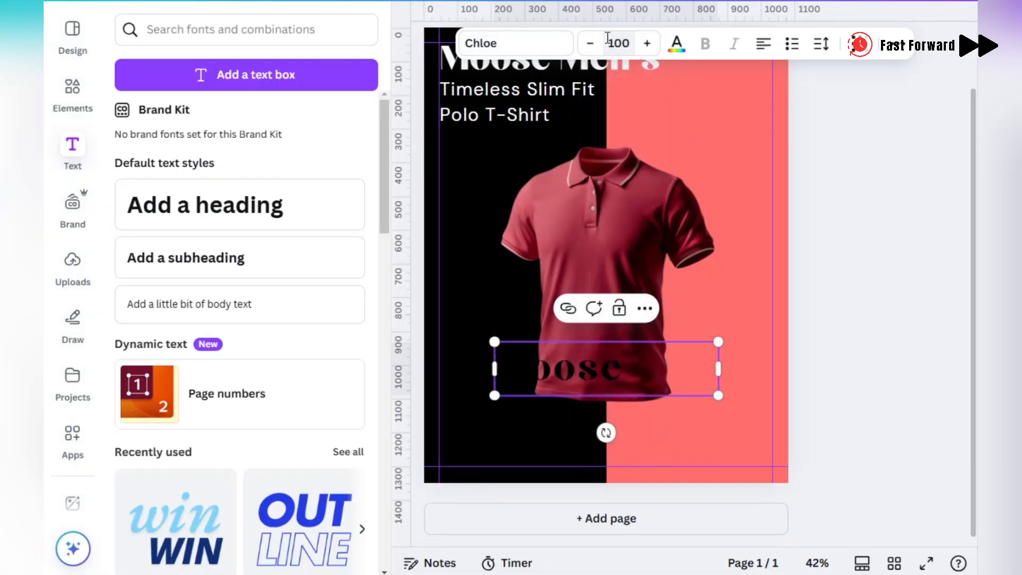
left_click(616, 44)
type("400")
key("Return")
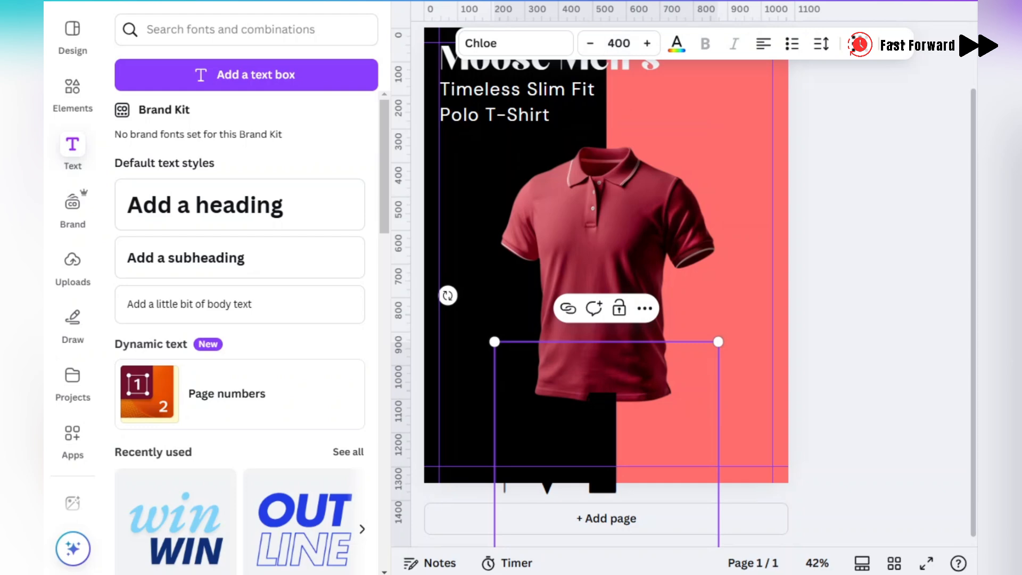
left_click(676, 48)
left_click(347, 423)
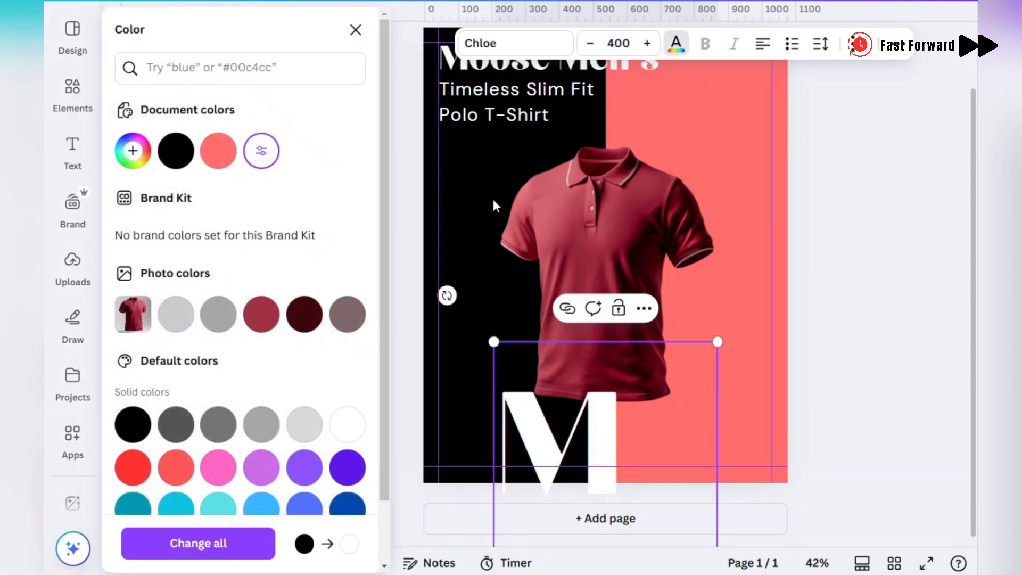
- Resize the white "Moose" text to font size 261 so it fits on one line, placed across the middle of the shirt
left_click(600, 428)
left_click(851, 415)
left_click_drag(584, 426, 589, 258)
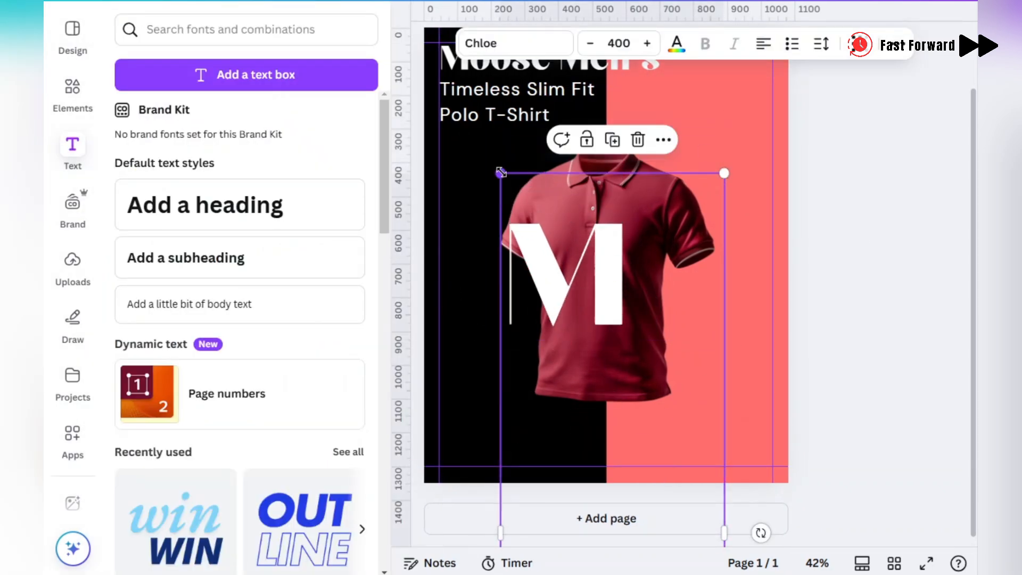
left_click_drag(501, 173, 515, 221)
scroll(745, 229, "down", 6)
left_click_drag(725, 198, 976, 176)
left_click_drag(516, 534, 528, 375)
left_click_drag(752, 295, 687, 288)
left_click_drag(908, 285, 825, 296)
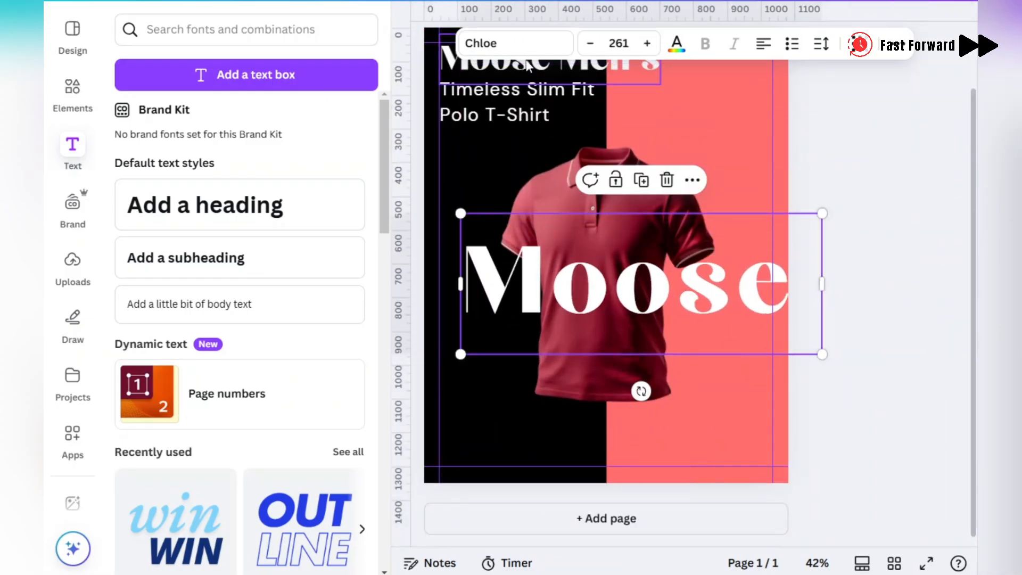
- Try several elegant-style fonts on the large "Moose" text and set it in Tex Gyre Termes
left_click(511, 43)
left_click(373, 146)
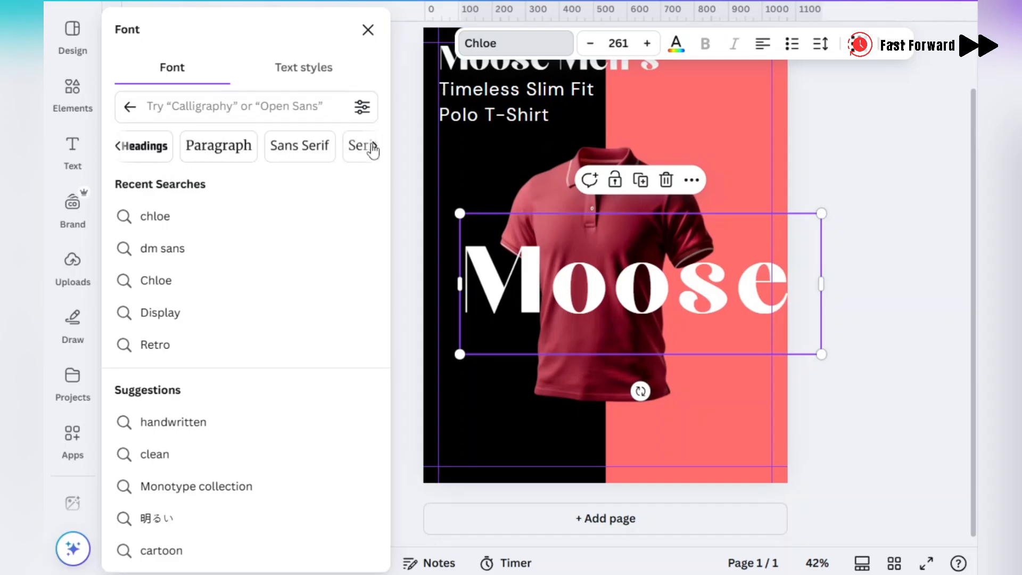
left_click(373, 146)
left_click(360, 145)
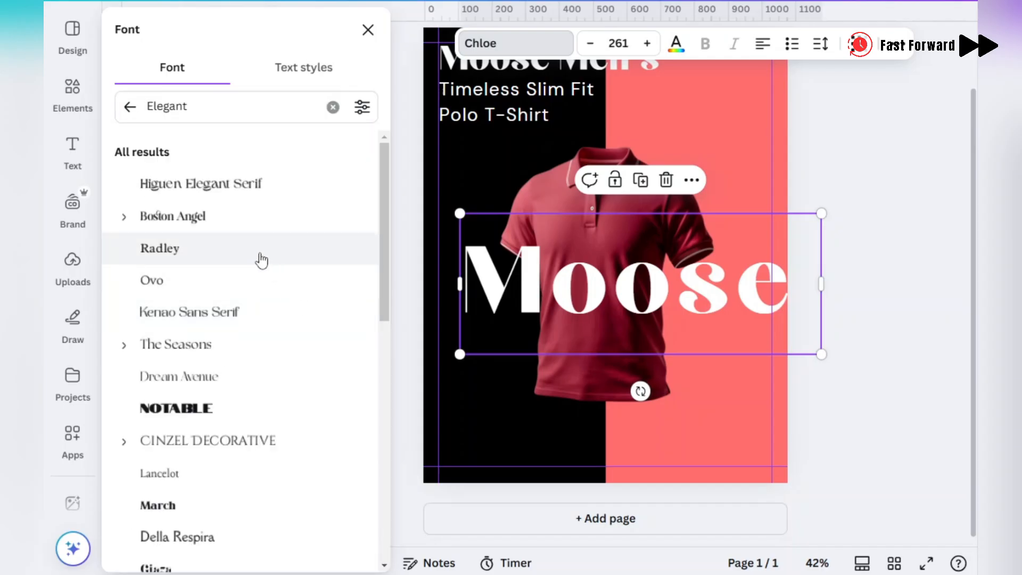
left_click(184, 287)
scroll(186, 290, "down", 5)
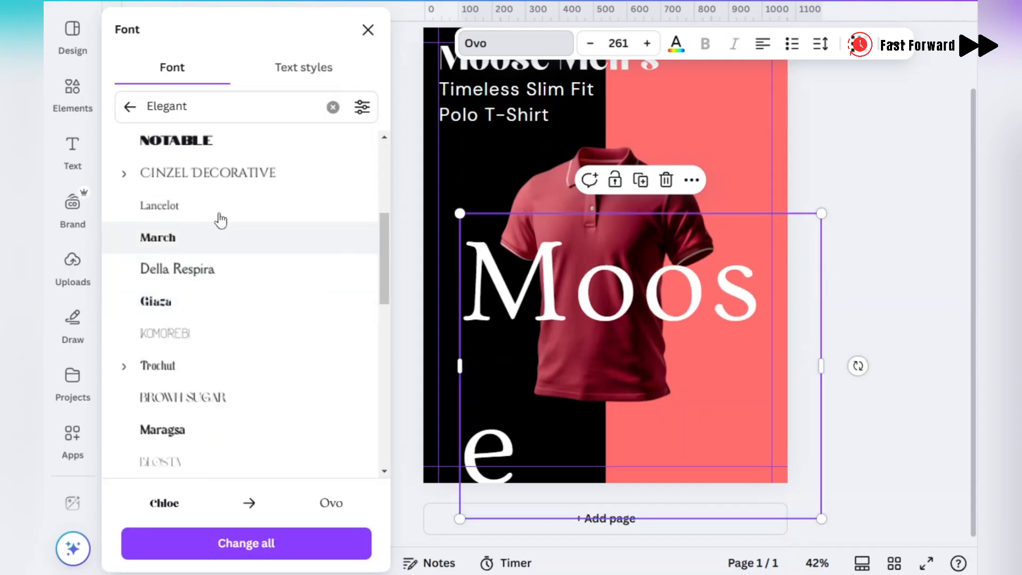
left_click(236, 188)
left_click(210, 398)
left_click(199, 334)
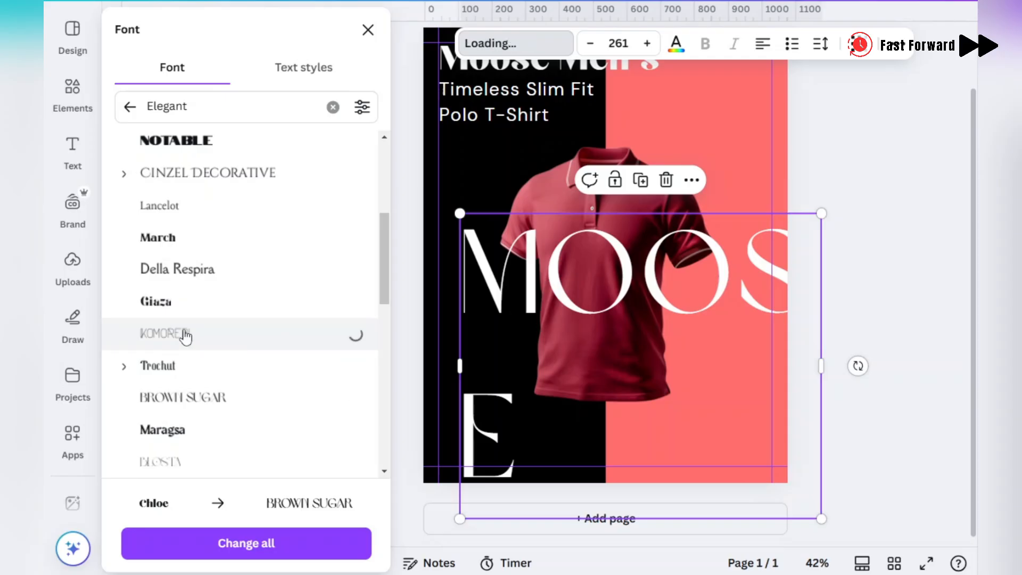
scroll(186, 336, "down", 5)
left_click(185, 335)
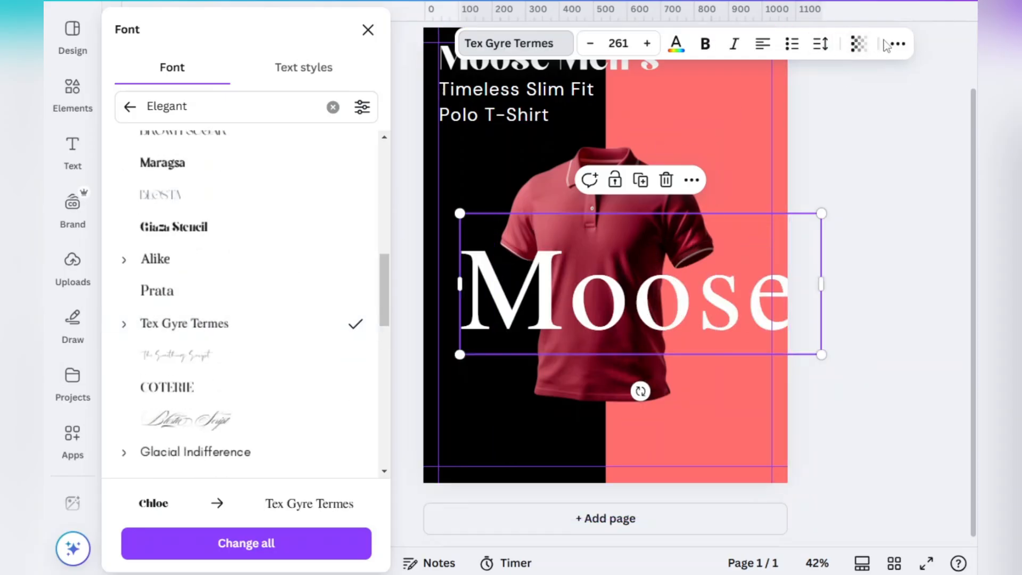
- Apply the Hollow effect to the large "Moose" text with a thickness of 9
left_click(898, 44)
left_click(718, 80)
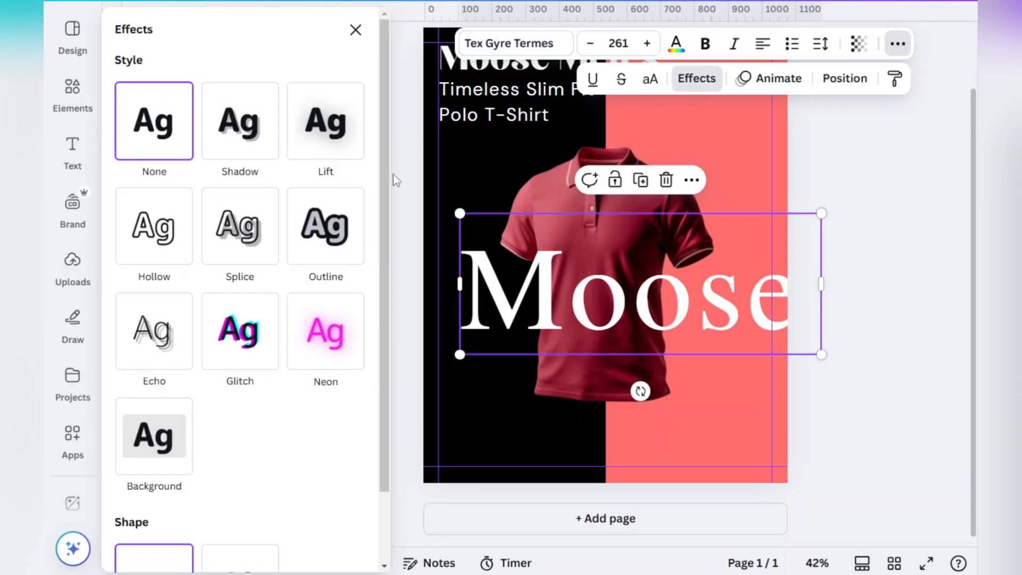
left_click(164, 240)
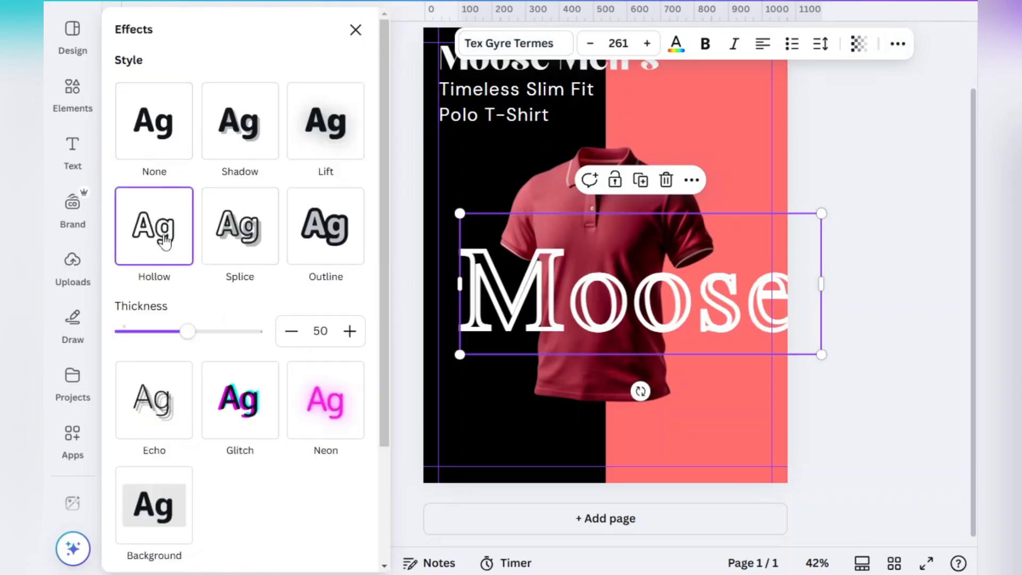
left_click_drag(187, 332, 136, 343)
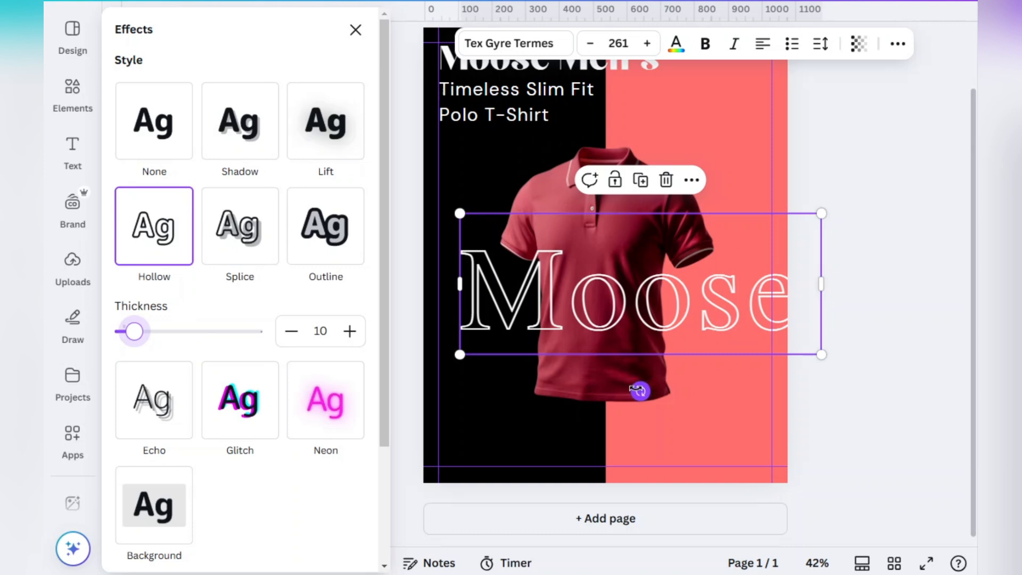
- Rotate the outlined "Moose" text to read vertically upward and move it onto the black half, starting at the lower margin guide
left_click_drag(640, 391, 731, 296)
left_click_drag(683, 337, 515, 338)
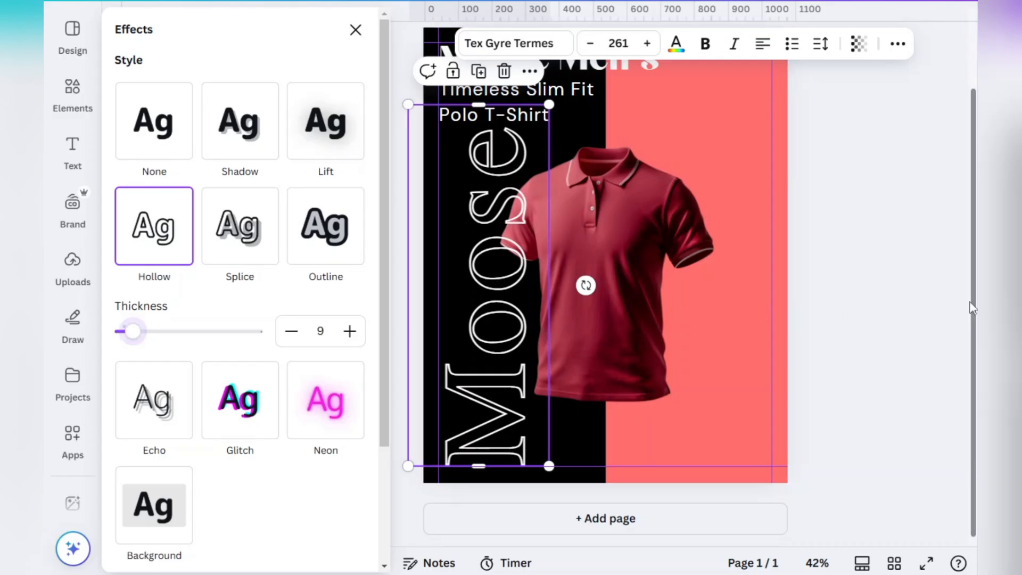
left_click(871, 344)
- Nudge the vertical "Moose" text left until the letters meet the left margin guide
left_click(441, 384)
key("Left")
key("Left")
key("Left")
key("Left")
key("Left")
key("Left")
key("Left")
key("Left")
key("Left")
key("Left")
key("Left")
key("Left")
key("Left")
key("Left")
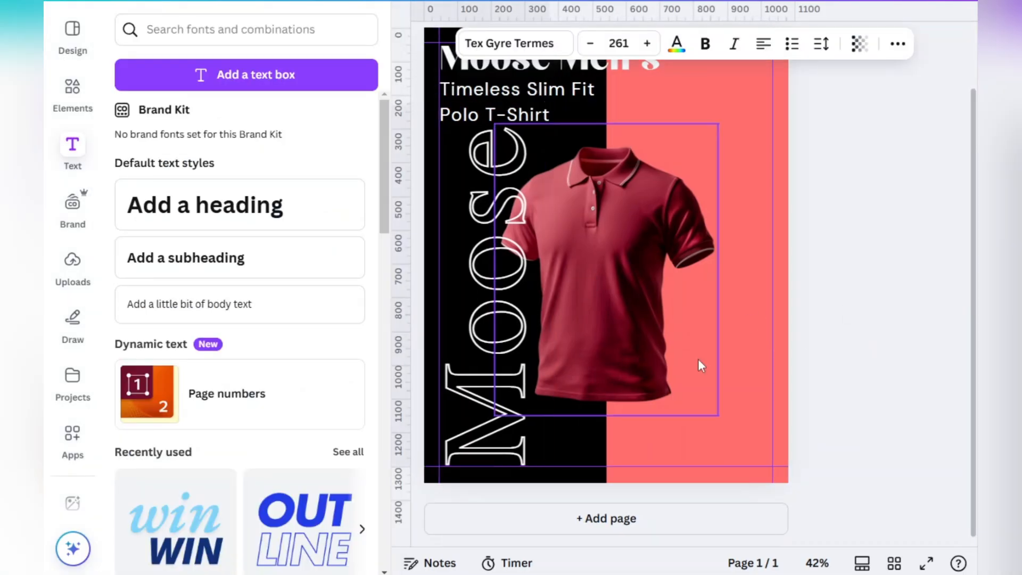
- Shrink the vertical "Moose" text to font size 211 and realign its letters with the left margin guide
double_click(484, 177)
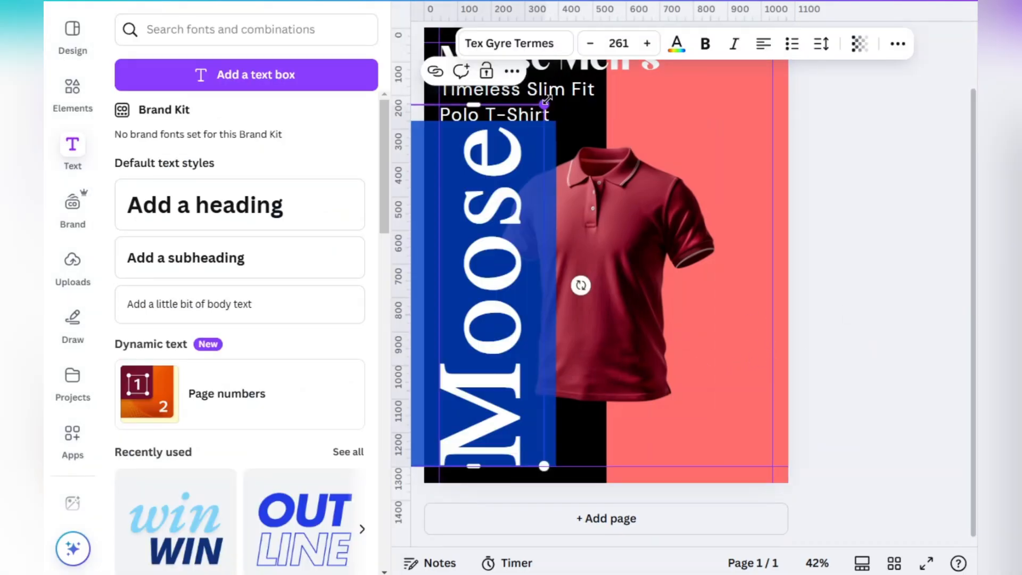
left_click_drag(546, 102, 505, 163)
left_click(402, 306)
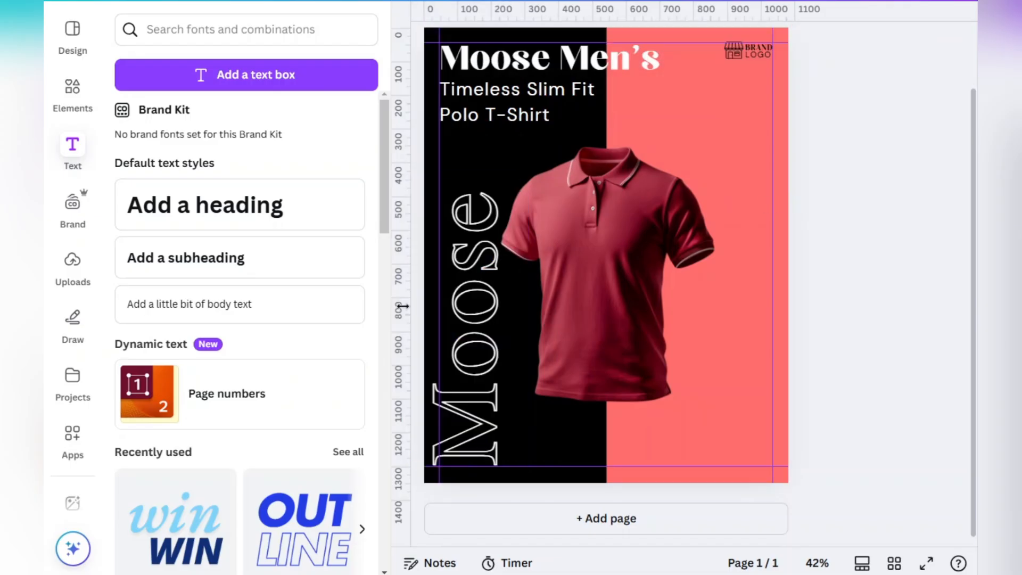
left_click(468, 304)
key("Right")
key("Right")
key("Right")
key("Right")
key("Right")
key("Right")
key("Right")
key("Right")
key("Right")
key("Right")
key("Right")
key("Right")
key("Right")
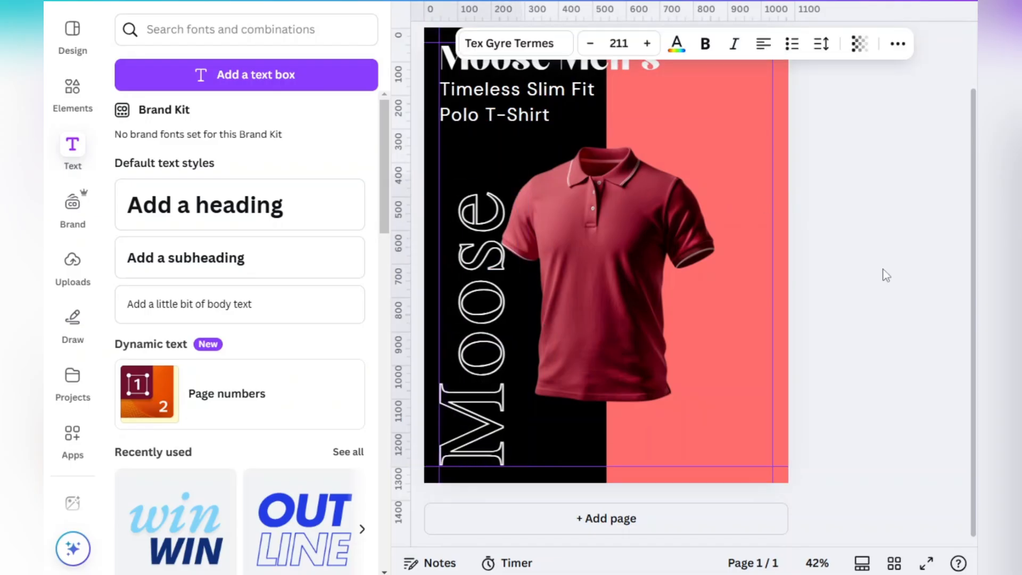
- Nudge the vertical "Moose" text upward, clear of the lower margin guide and alongside the shirt
key("Up")
key("Up")
key("Up")
key("Up")
key("Up")
key("Up")
key("Up")
key("Up")
key("Up")
key("Up")
key("Up")
key("Up")
key("Up")
key("Up")
key("Up")
key("Up")
key("Up")
key("Up")
key("Up")
key("Up")
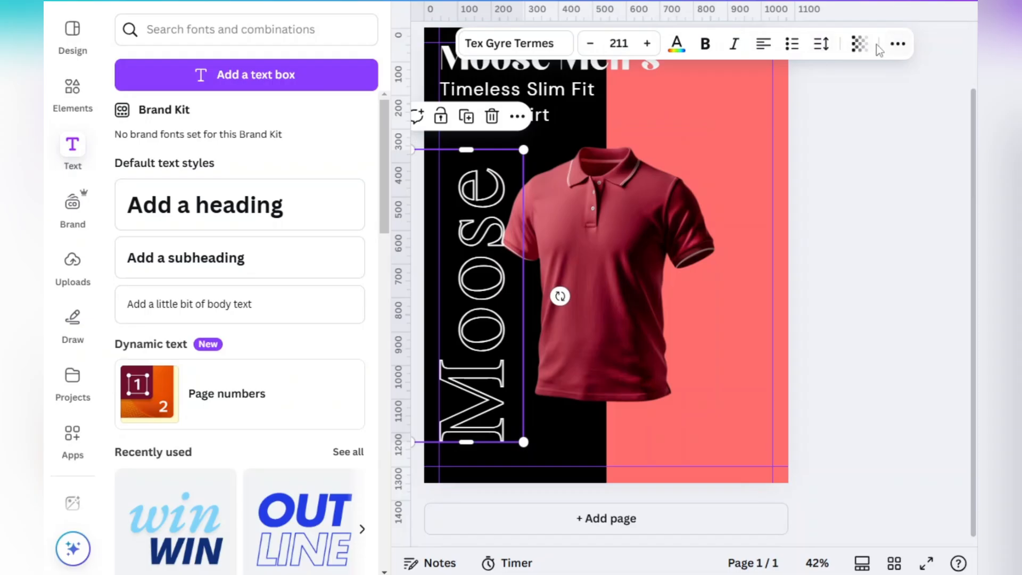
- Reduce the opacity of the vertical "Moose" text so it becomes a faint outline on the black background
left_click(859, 43)
left_click_drag(786, 110, 816, 131)
left_click(826, 214)
left_click(835, 223)
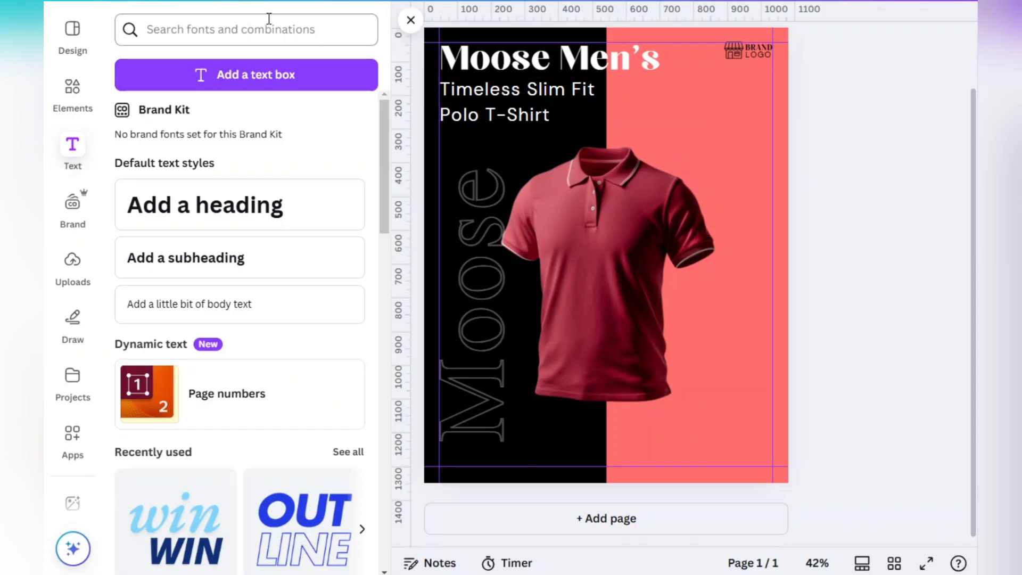
- Search the elements for "Doodle Sketch Scribble" and insert the graphic of three hand-drawn triangular strokes
left_click(69, 89)
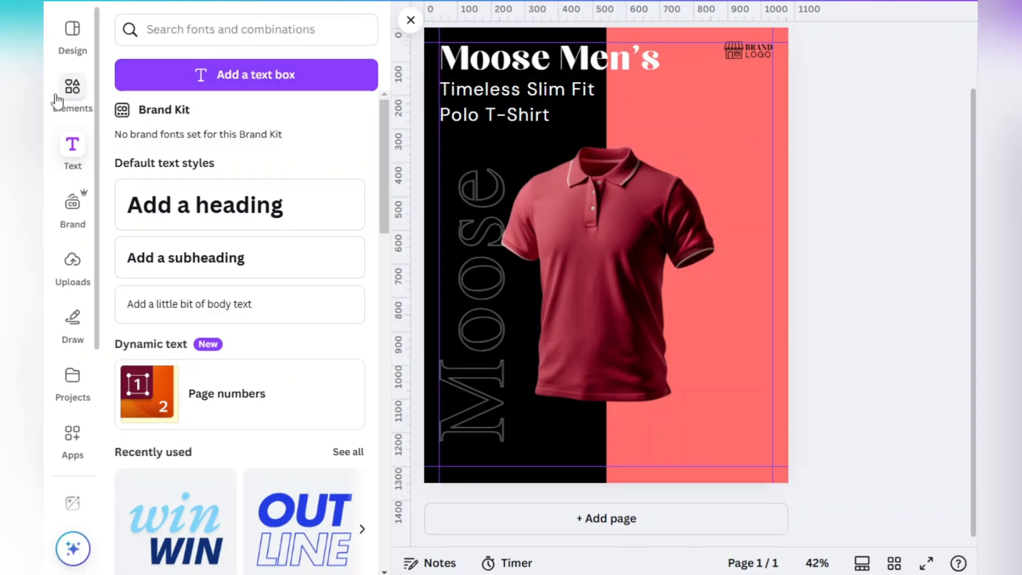
left_click(333, 29)
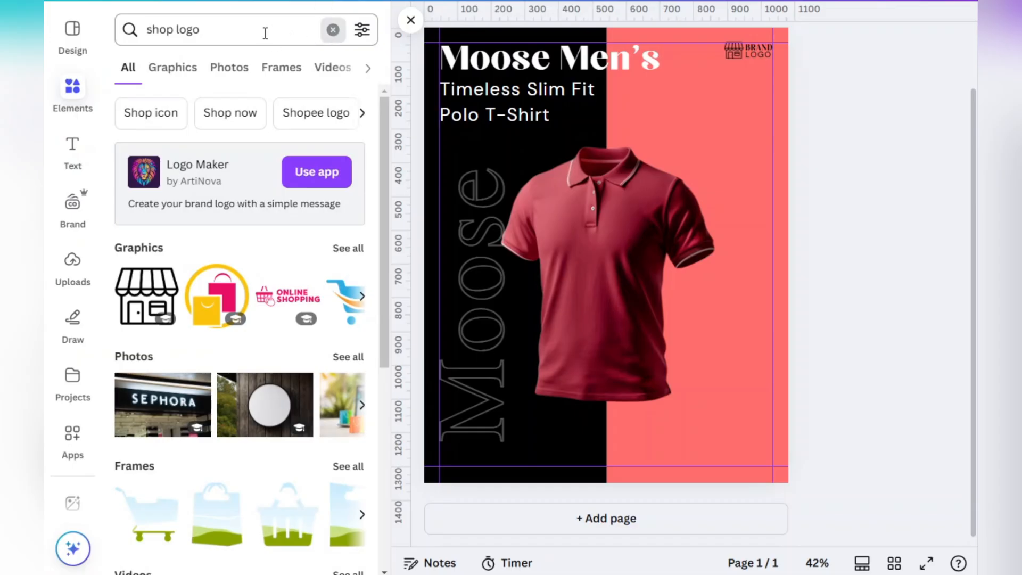
type("Doodle Sketch Scribble")
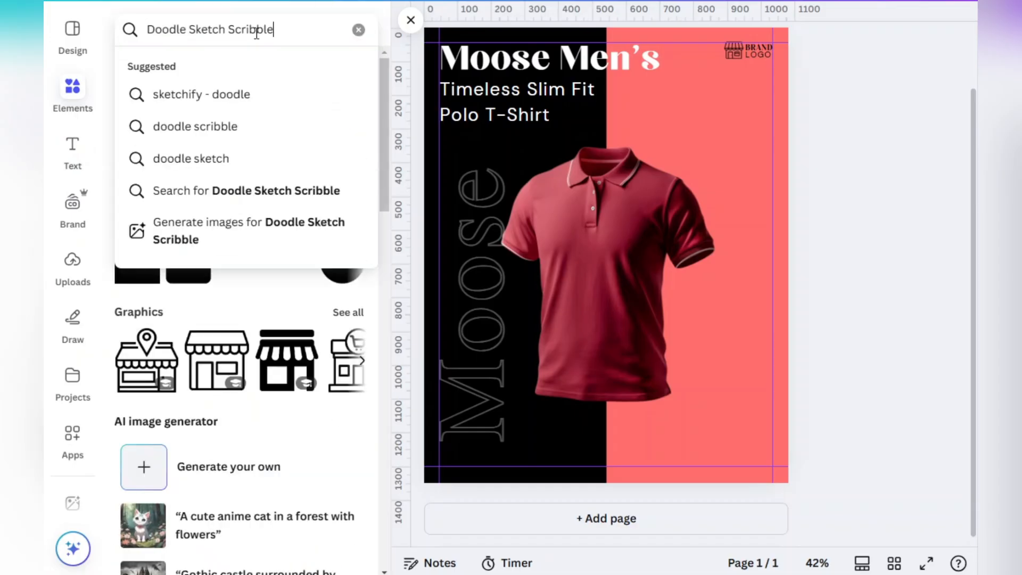
key("Return")
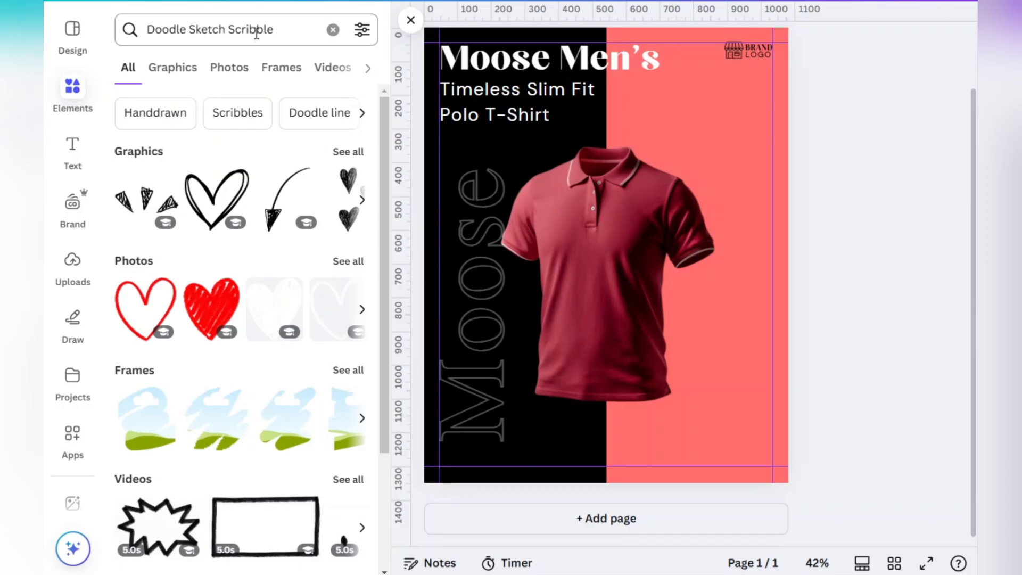
left_click(129, 203)
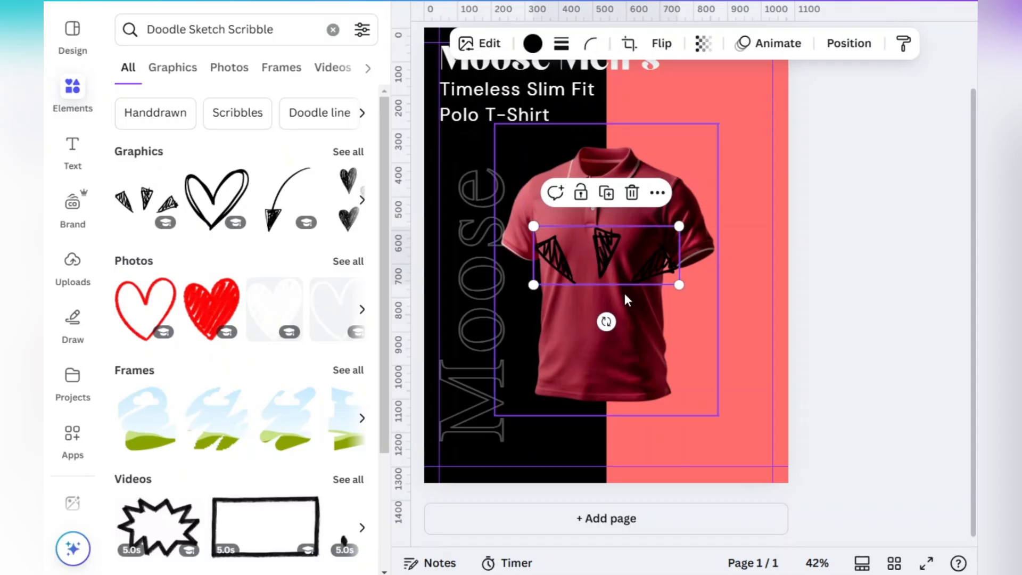
- Rotate and shrink the scribble strokes graphic, placing it beside the shirt's upper-right shoulder so the strokes radiate outward
mouse_move(606, 321)
left_mouse_down()
mouse_move(558, 317)
mouse_move(537, 297)
left_mouse_up()
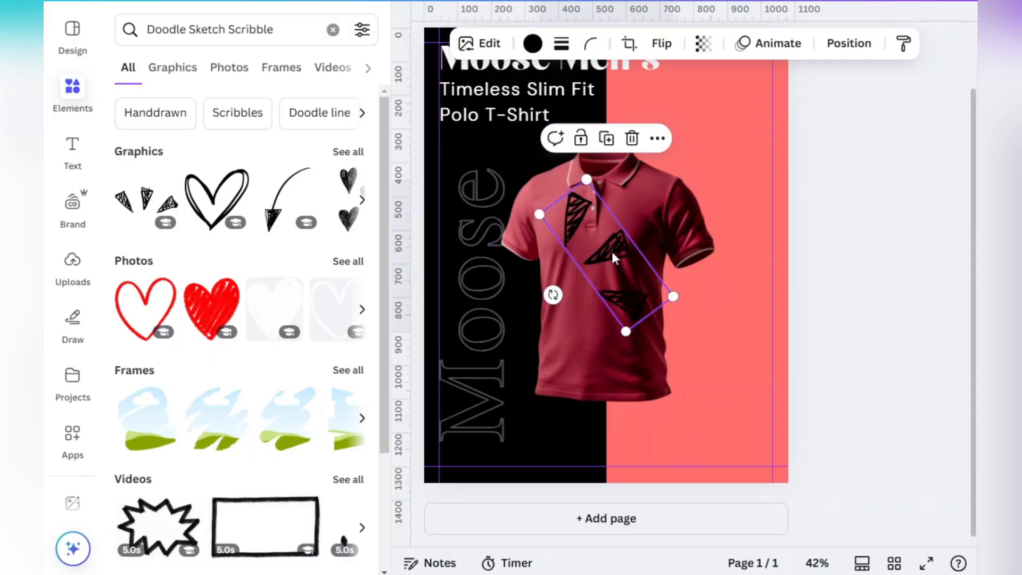
mouse_move(539, 213)
left_mouse_down()
mouse_move(633, 269)
mouse_move(677, 200)
mouse_move(690, 157)
mouse_move(705, 157)
left_mouse_up()
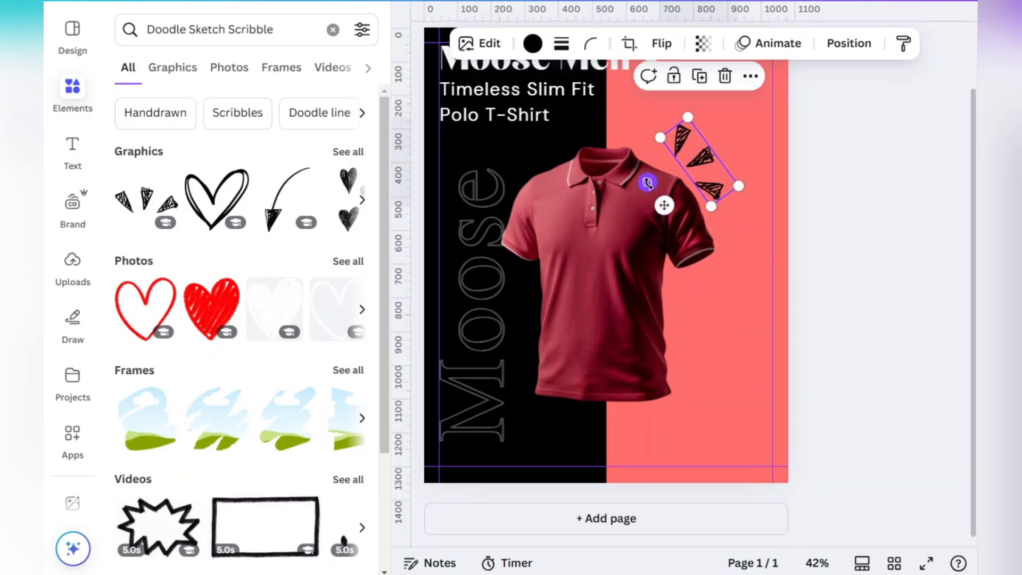
left_click_drag(647, 183, 650, 188)
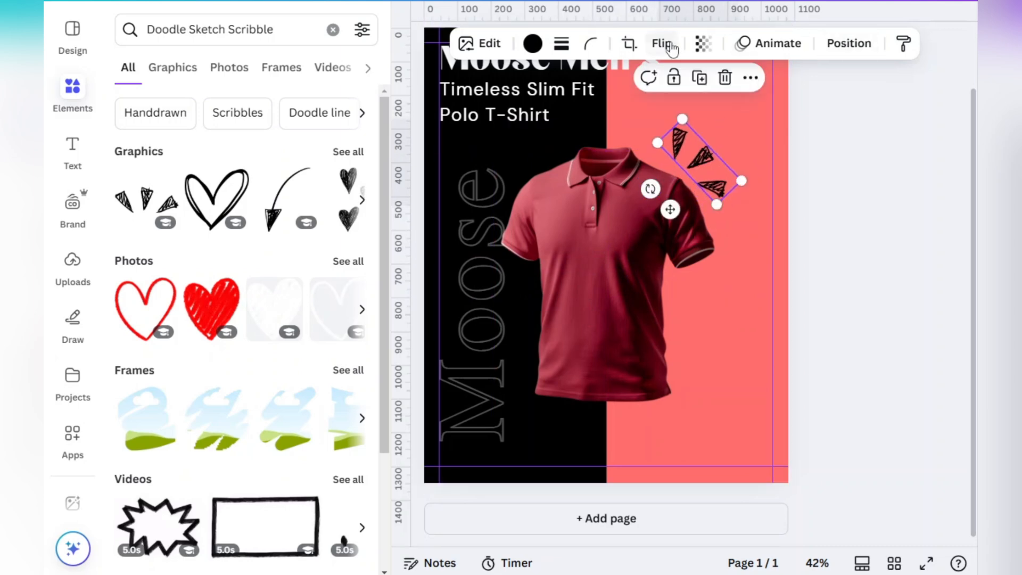
- Make the scribble strokes graphic partly transparent and clear the element search
left_click(704, 47)
left_click(675, 108)
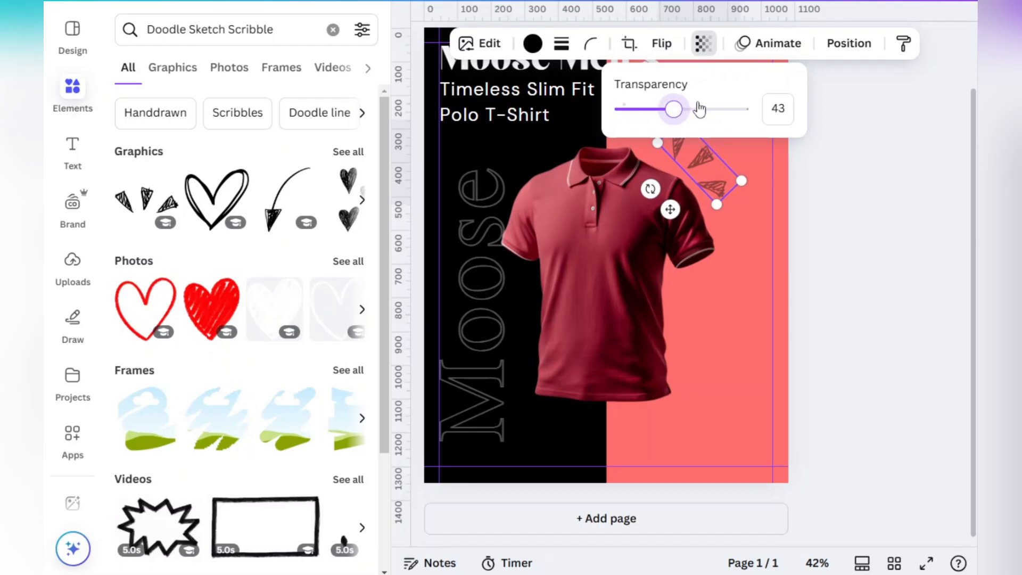
left_click(706, 109)
left_click(816, 215)
left_click(824, 217)
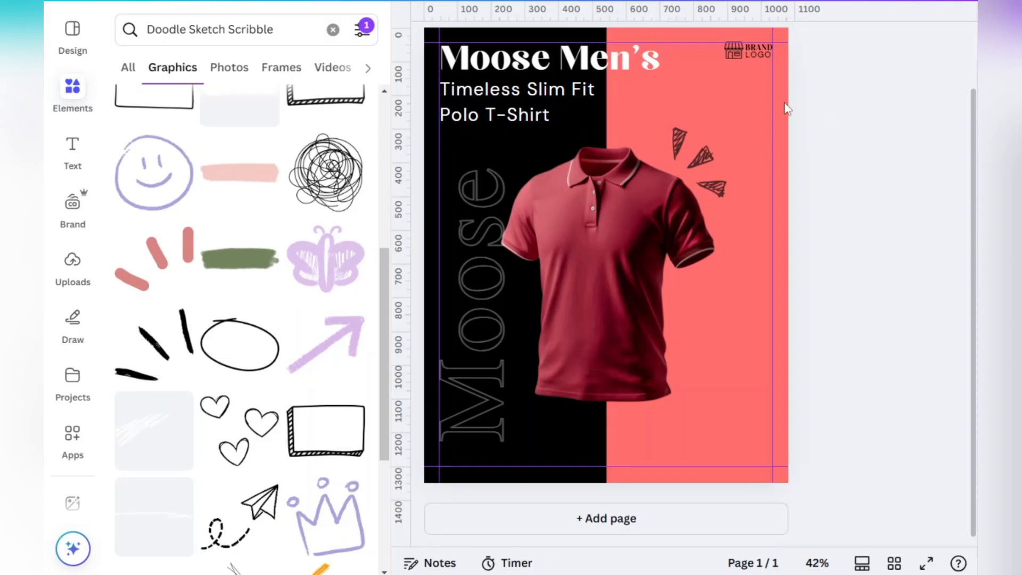
left_click(333, 29)
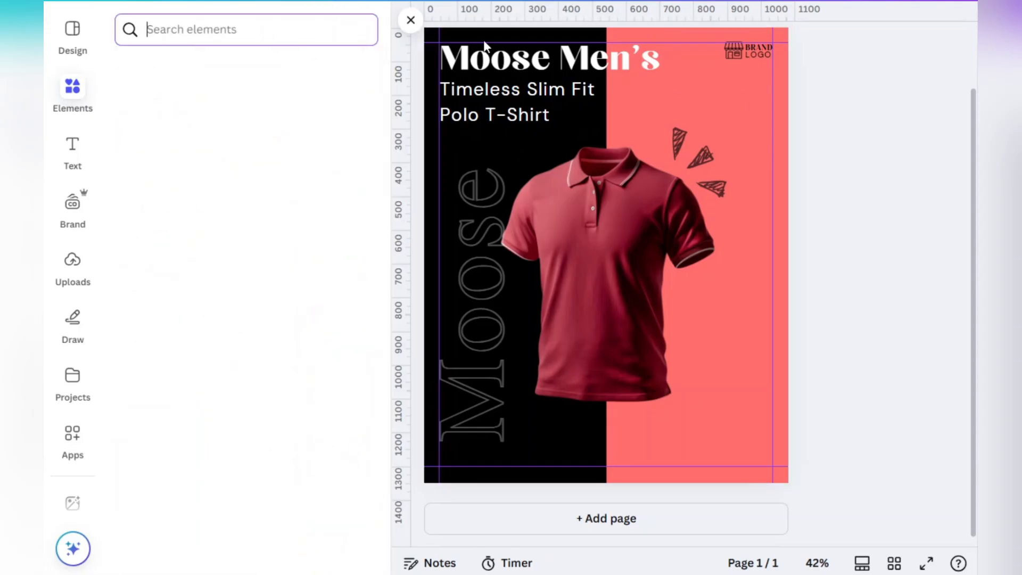
left_click(869, 153)
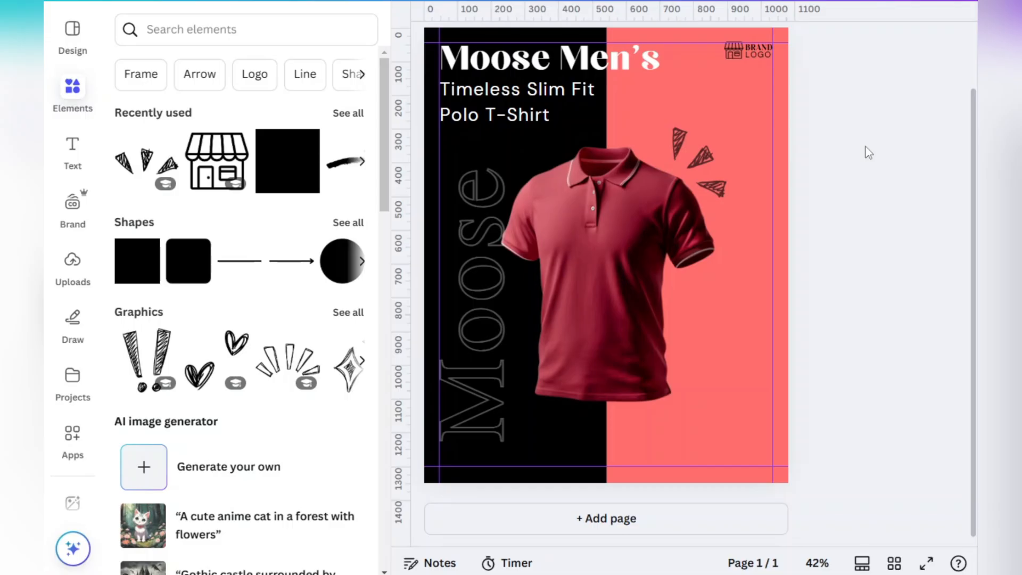
- Move the vertical "Moose" text layer directly beneath the polo shirt layer, above the black rectangle
left_click(515, 212)
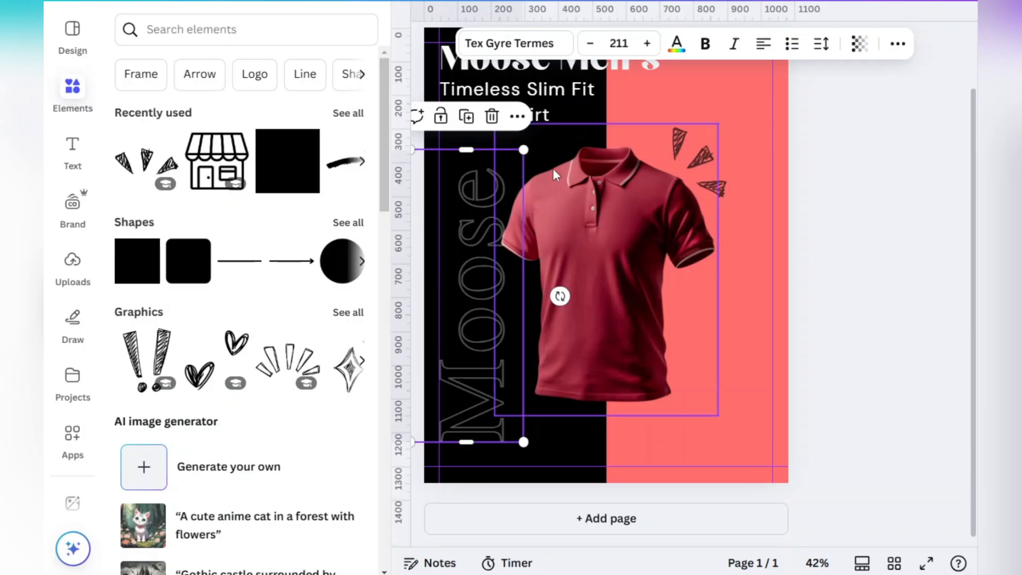
left_click(897, 44)
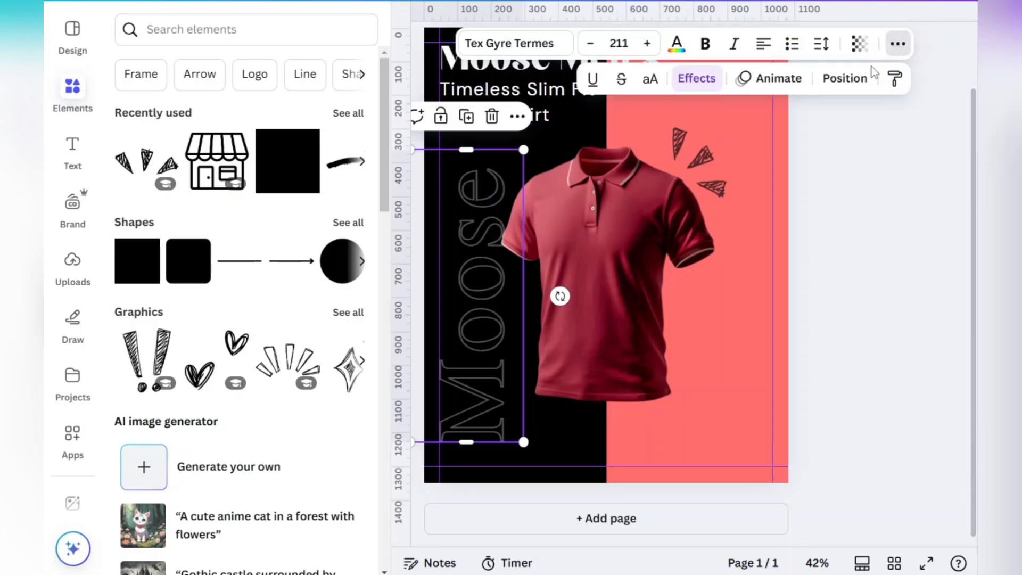
left_click(846, 79)
left_click(325, 74)
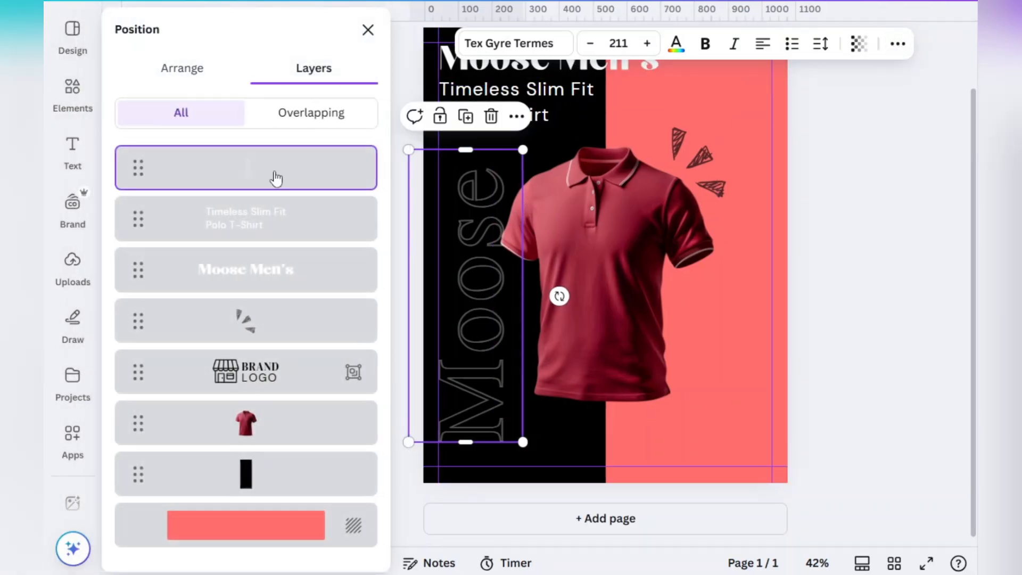
left_click_drag(264, 177, 258, 433)
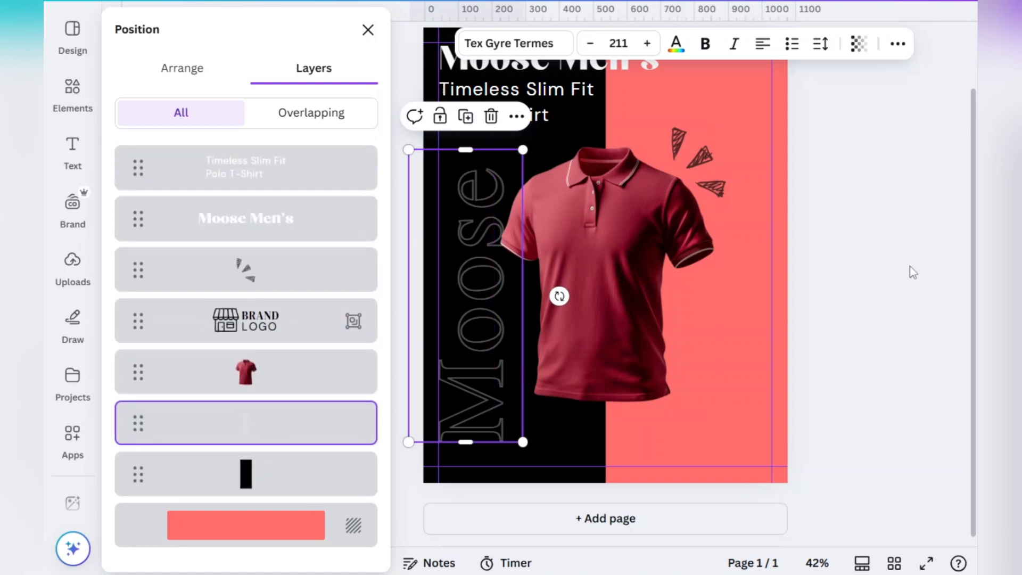
left_click(911, 272)
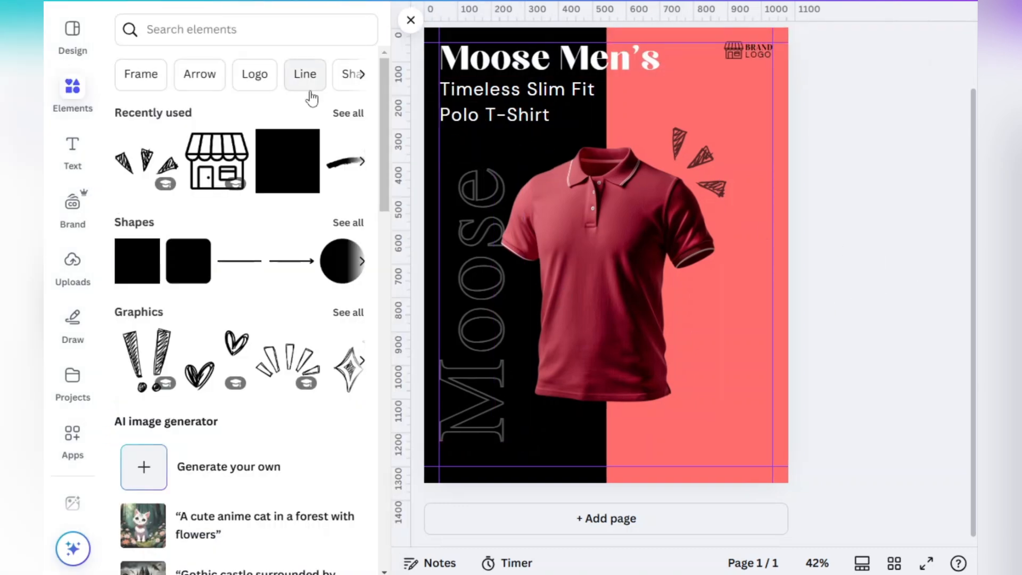
- Search the elements for "globe icon", insert the graphic of a globe inside a solid black circle, and recolour it white
left_click(348, 113)
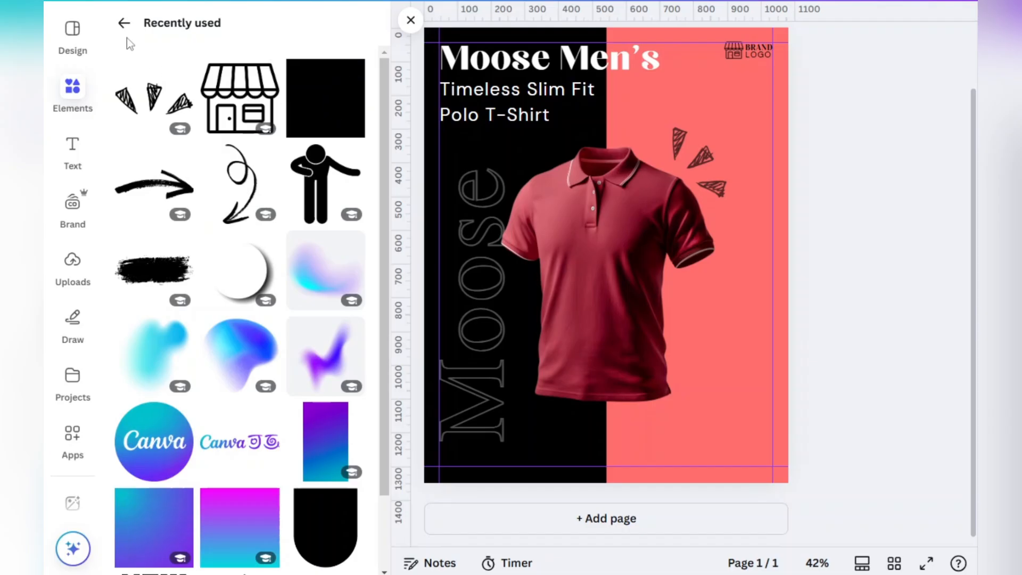
left_click(125, 23)
left_click(287, 29)
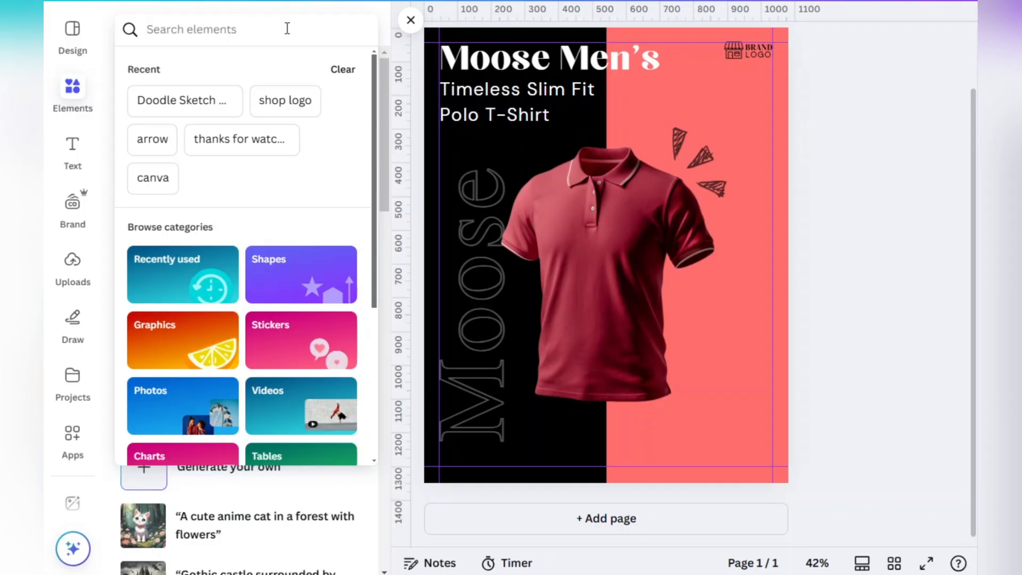
type("globe")
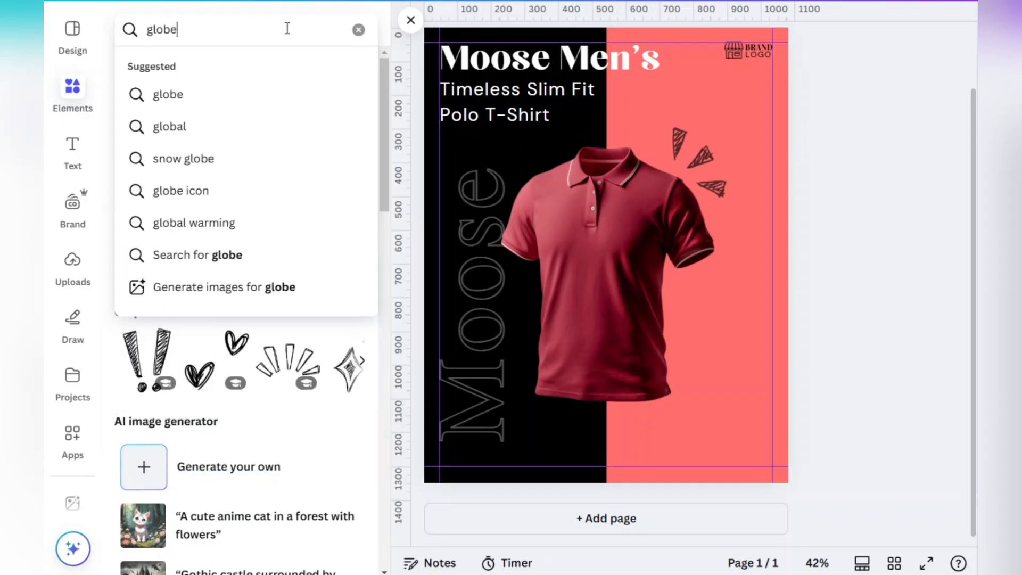
left_click(202, 159)
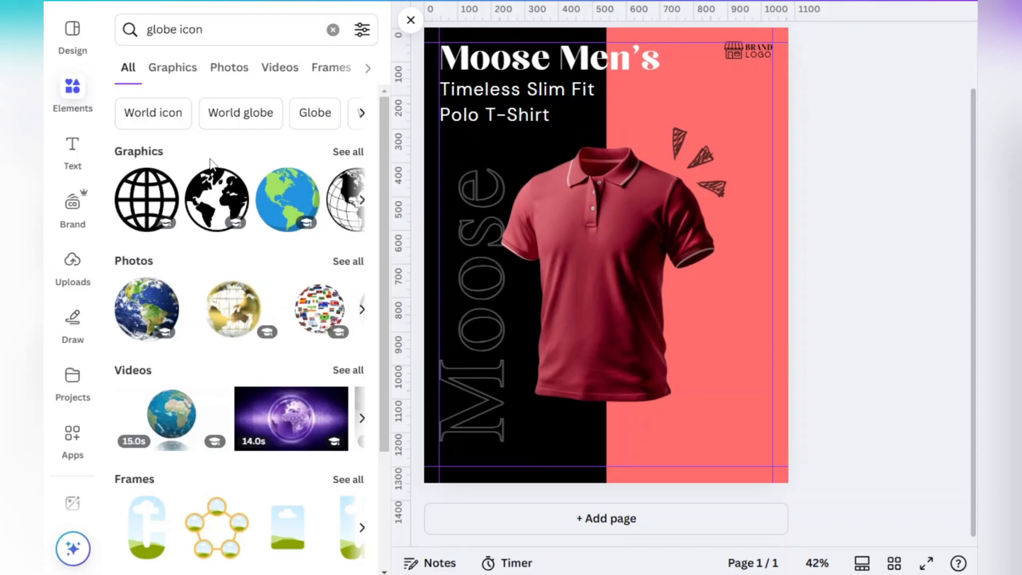
left_click(359, 152)
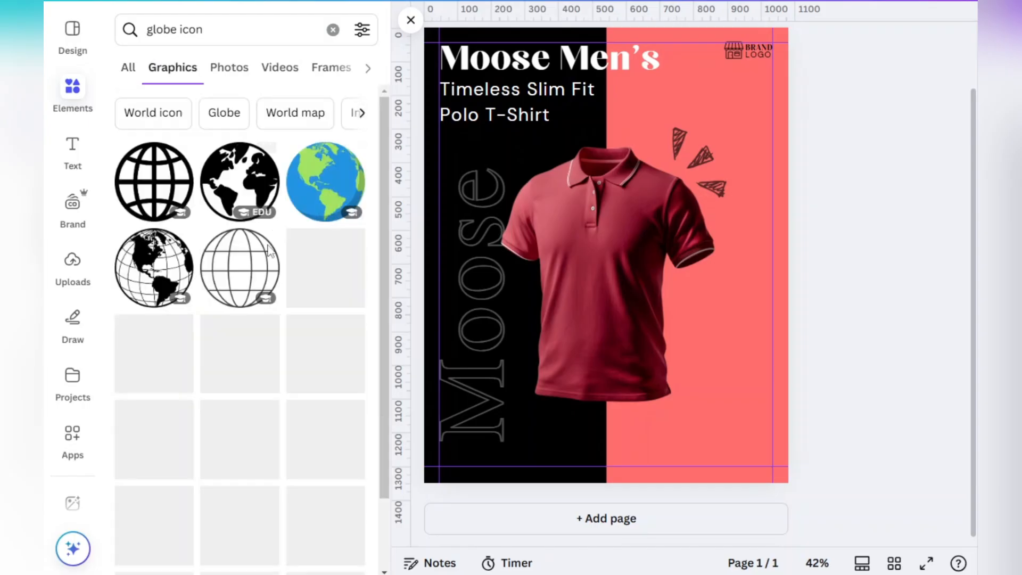
left_click(314, 289)
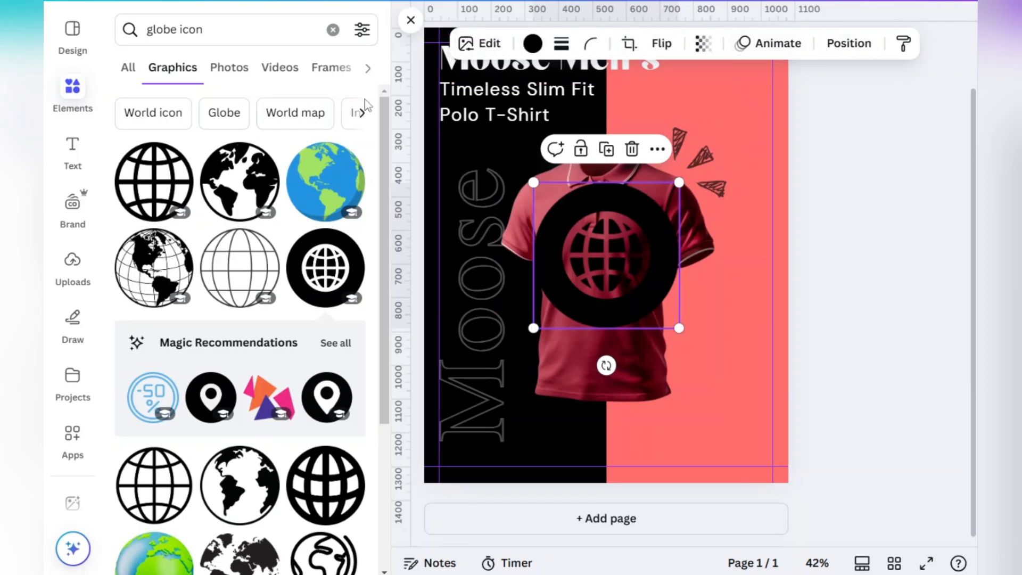
left_click(533, 43)
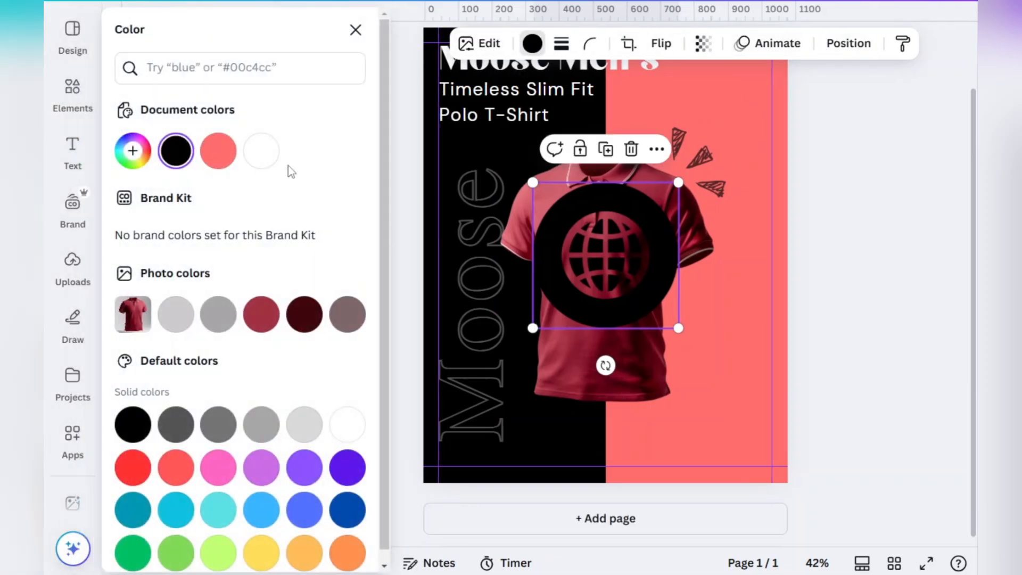
left_click(267, 154)
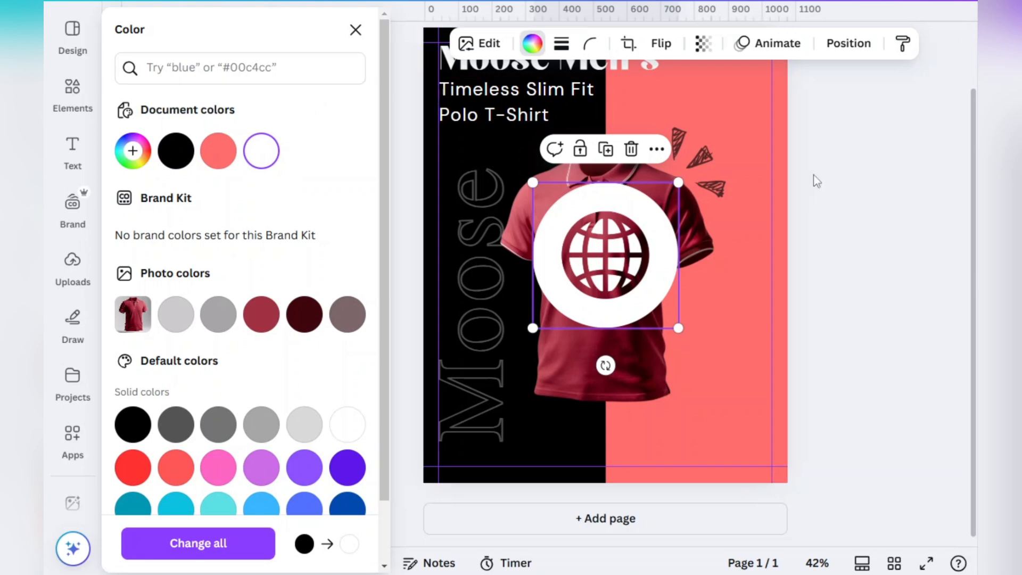
- Search the elements for "call icon" and add the graphic of a ringing handset inside a solid black circle
left_click(72, 88)
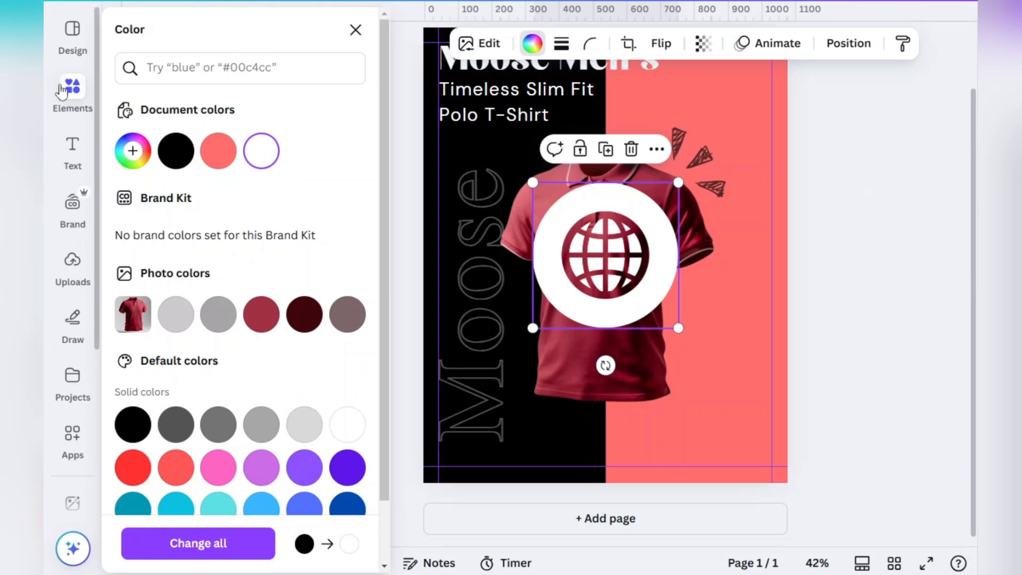
left_click(207, 30)
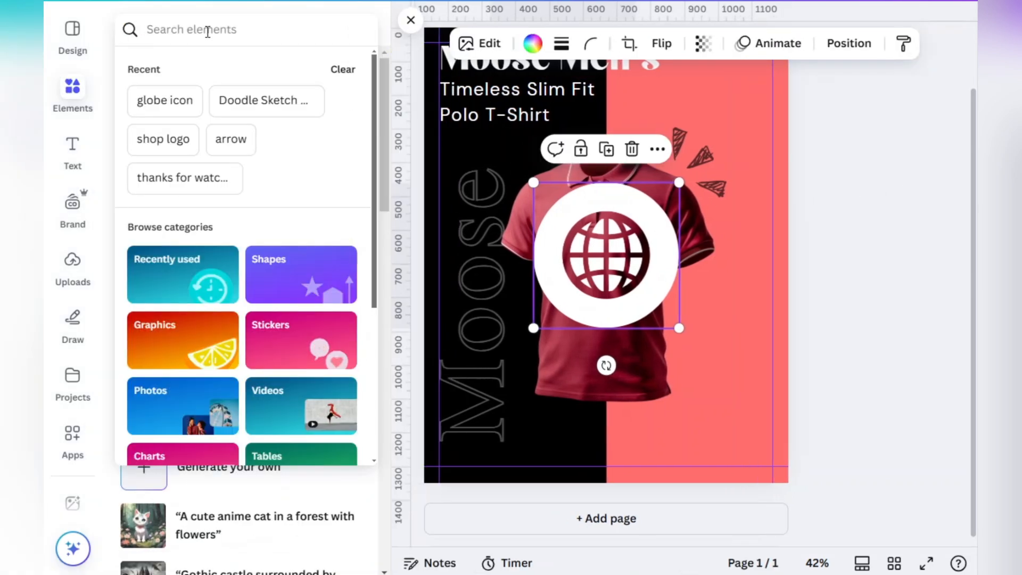
type("ca")
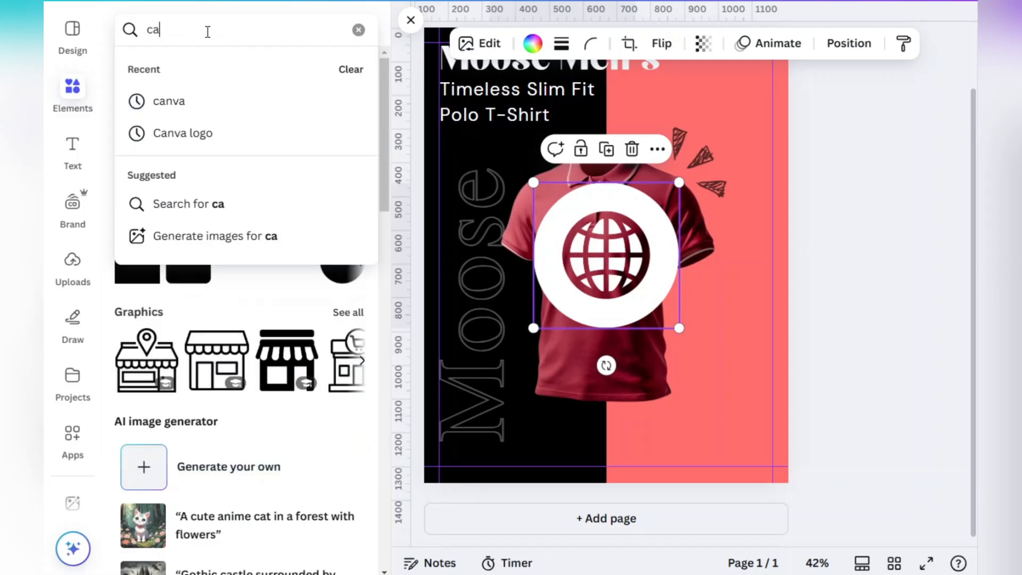
type("ll i")
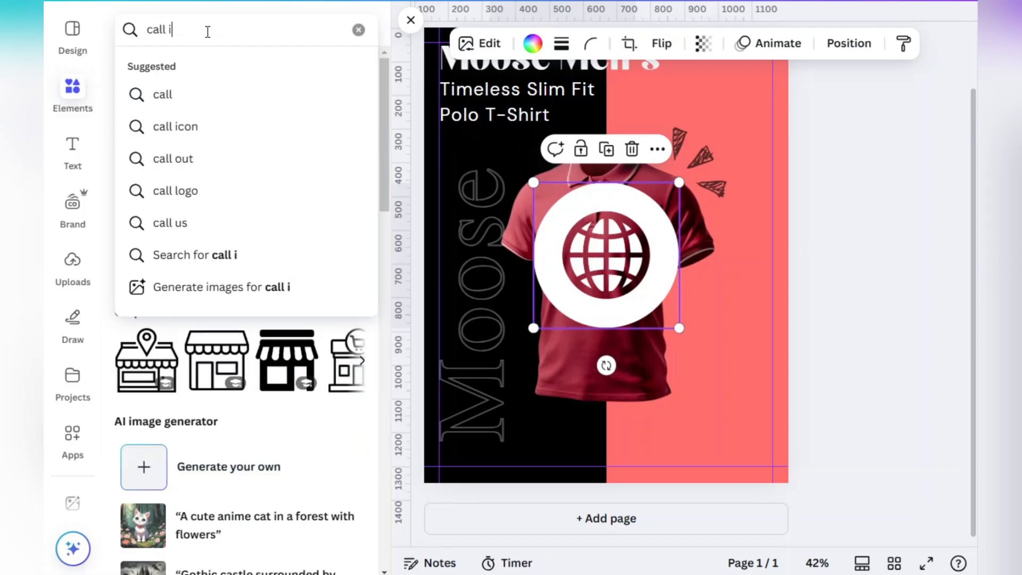
type("con")
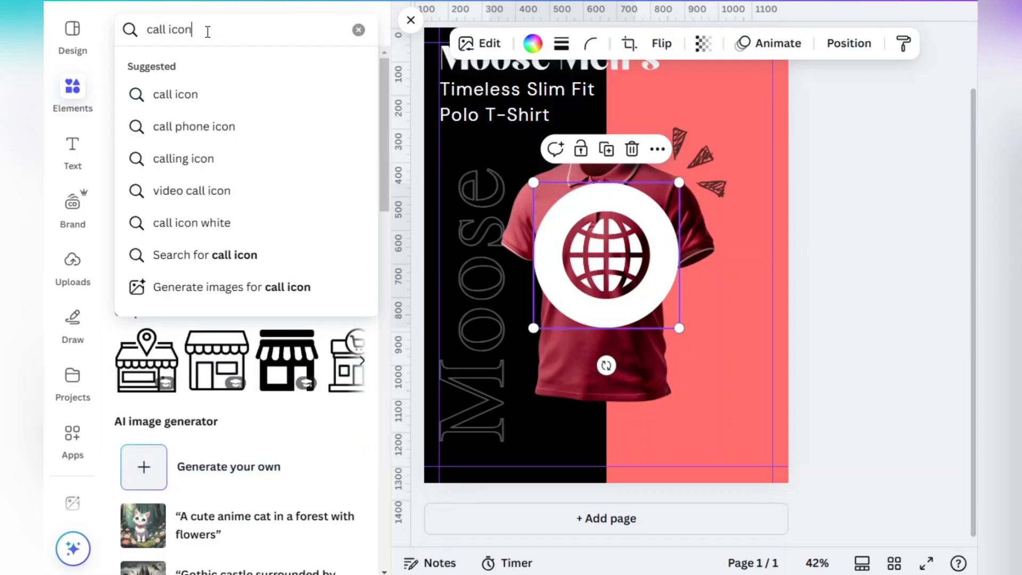
left_click(189, 92)
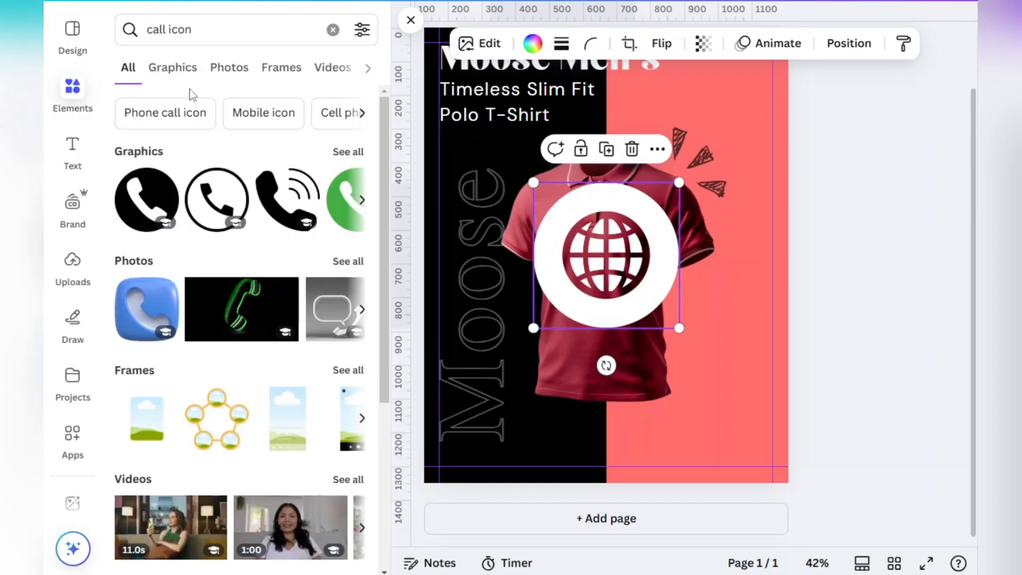
left_click(344, 153)
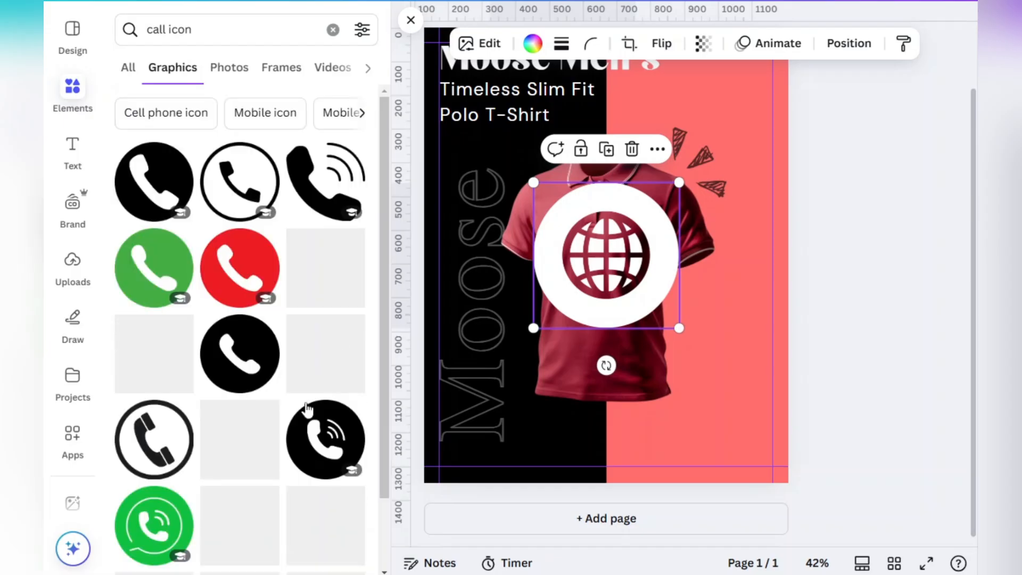
left_click_drag(329, 447, 657, 274)
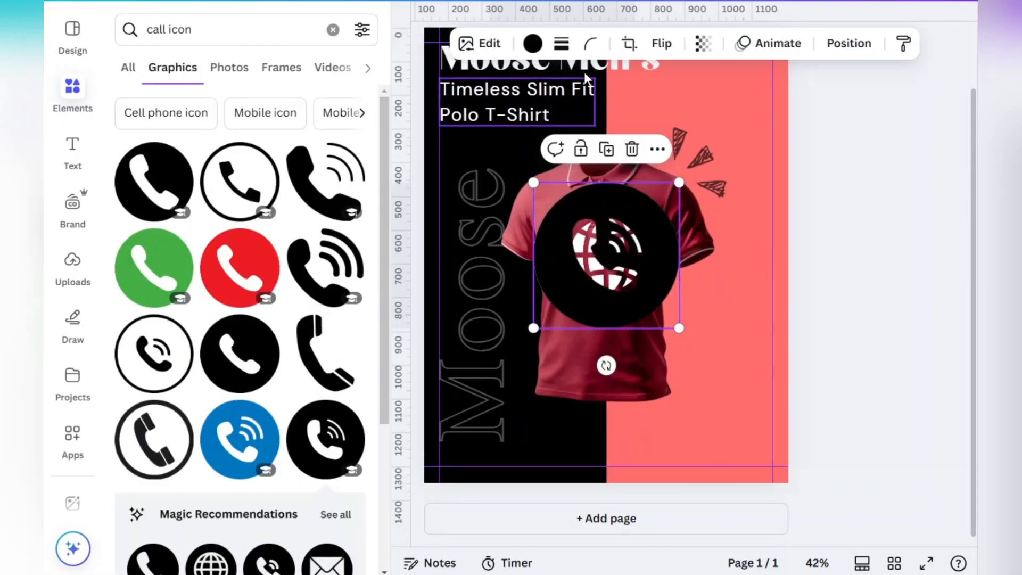
- Recolour the inserted call icon white
left_click(532, 44)
left_click(260, 151)
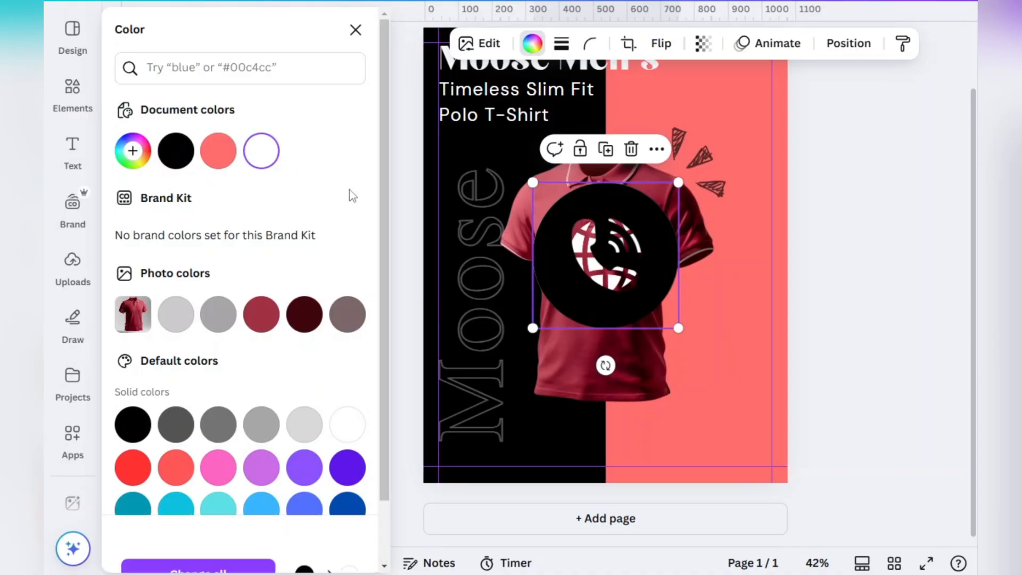
left_click(844, 279)
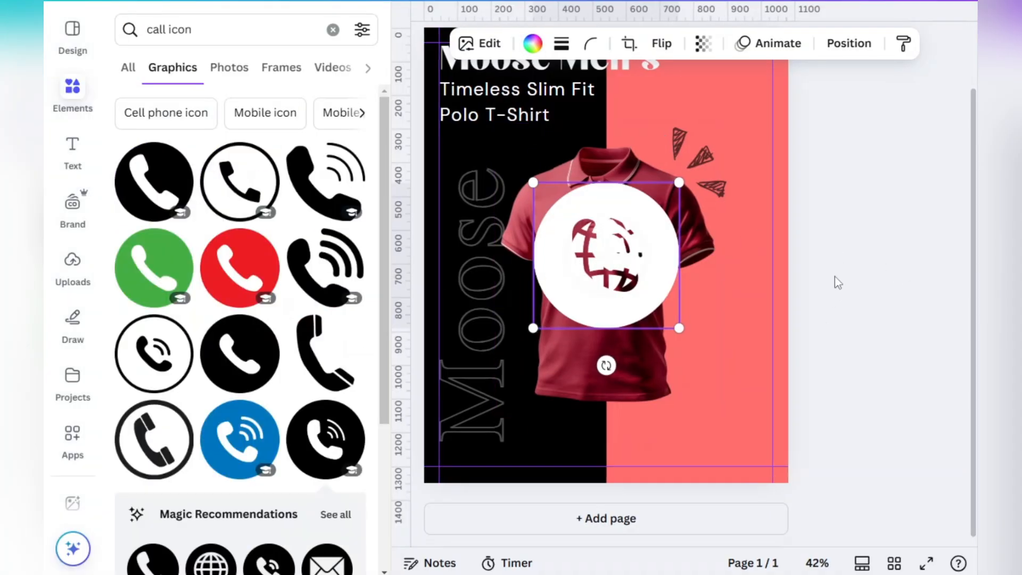
- Shrink the overlapping globe and call icons together to about 71 px and move the call icon clear of the globe
left_click(852, 45)
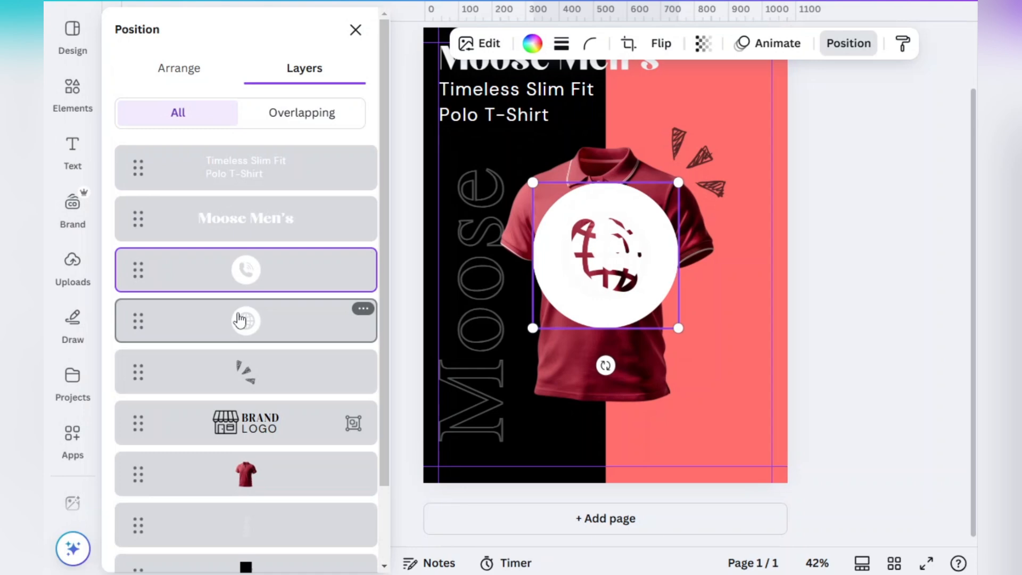
left_click(240, 320, "shift")
left_click_drag(676, 323, 550, 206)
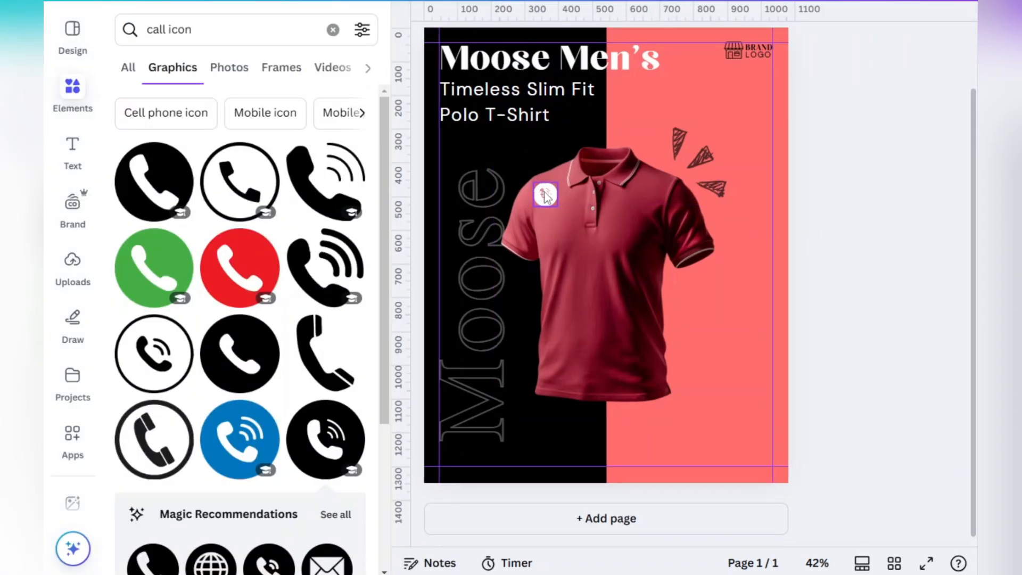
mouse_move(546, 189)
left_mouse_down()
mouse_move(592, 209)
mouse_move(549, 197)
left_mouse_up()
- Set the globe icon's width to 50 px
left_click(543, 196)
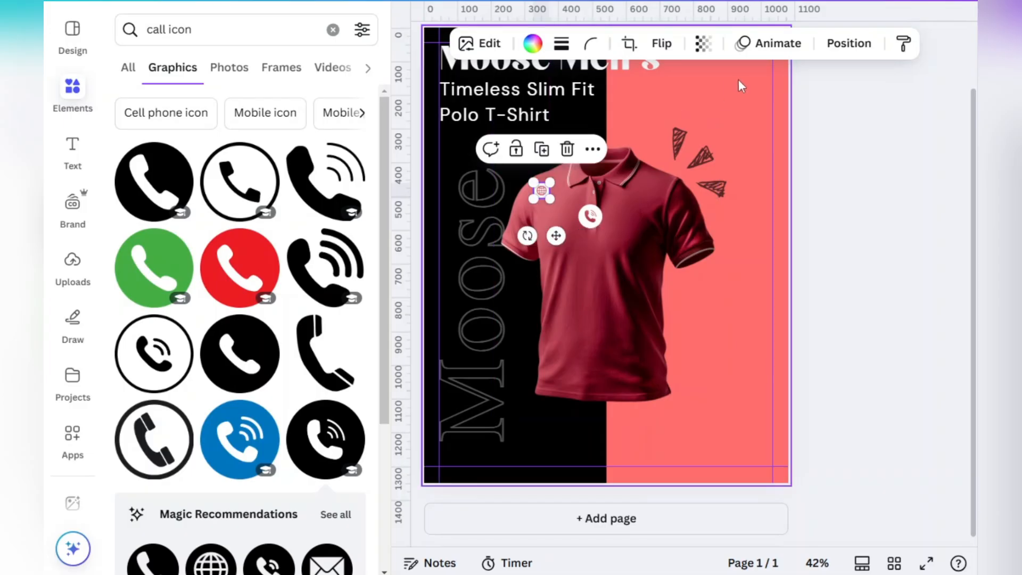
left_click(831, 48)
left_click(187, 80)
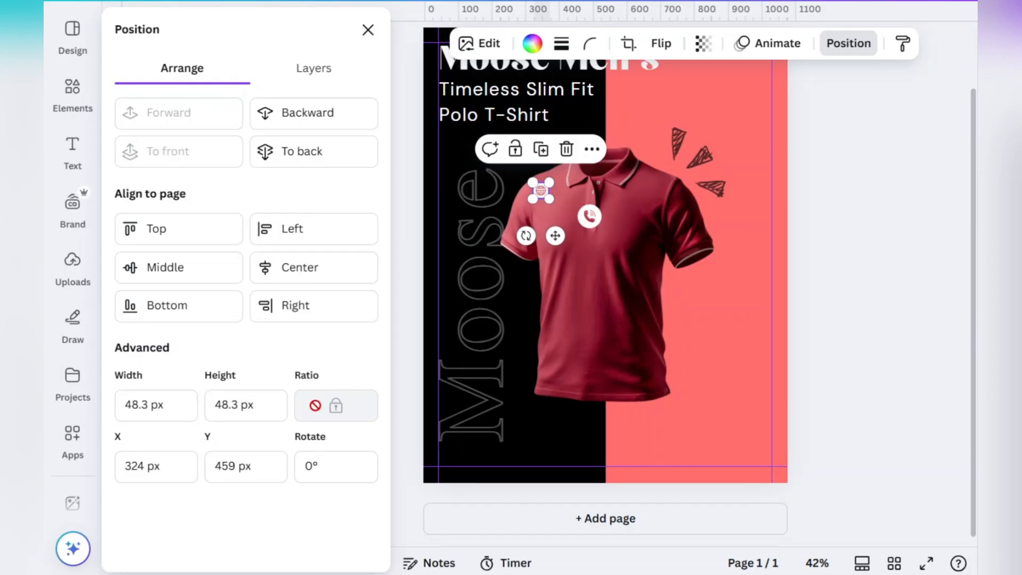
left_click(148, 405)
left_click_drag(148, 405, 113, 407)
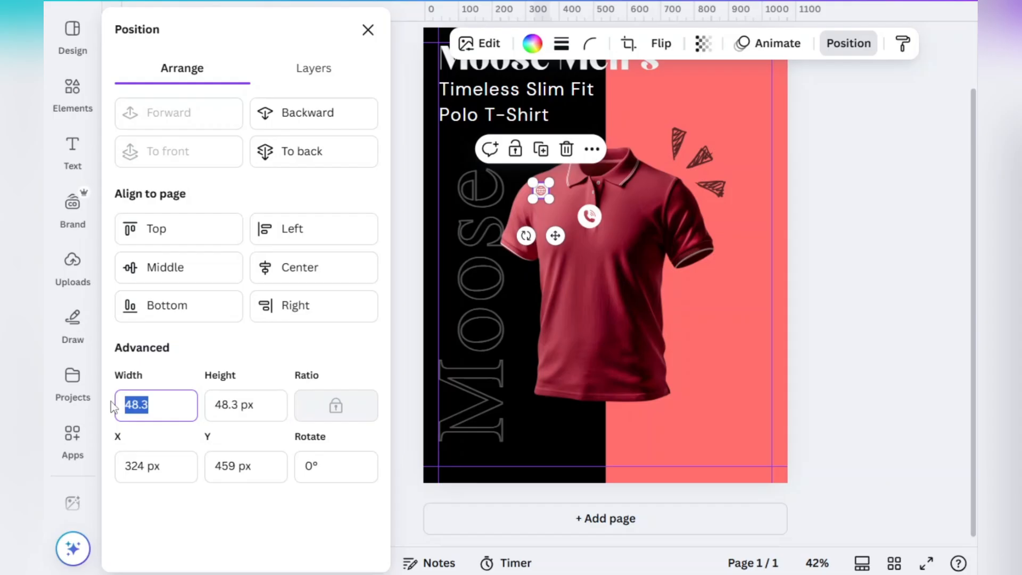
type("50")
key("Return")
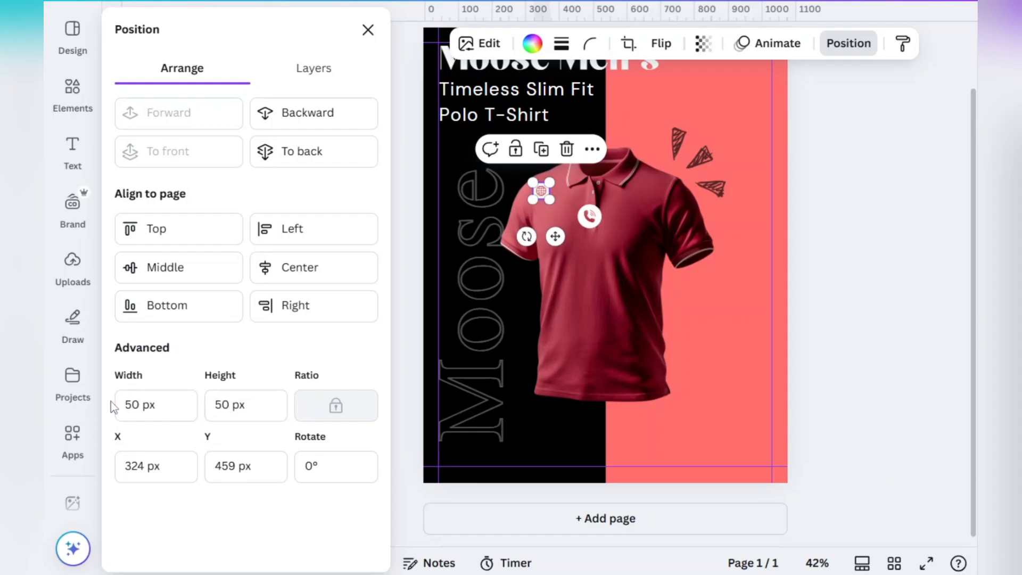
- Set the call icon's width to 50 px to match the globe icon
left_click(597, 218)
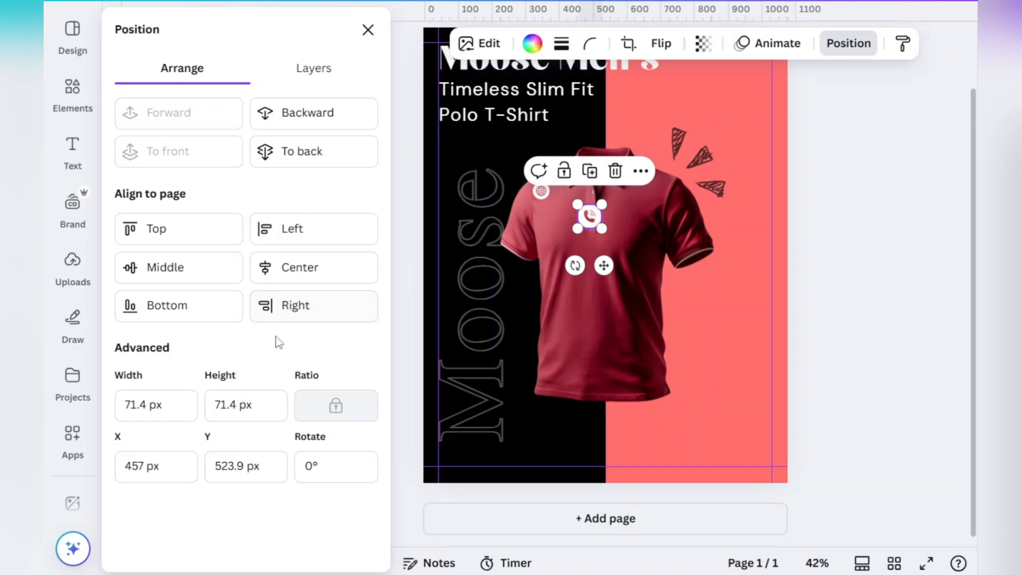
left_click(131, 406)
double_click(131, 406)
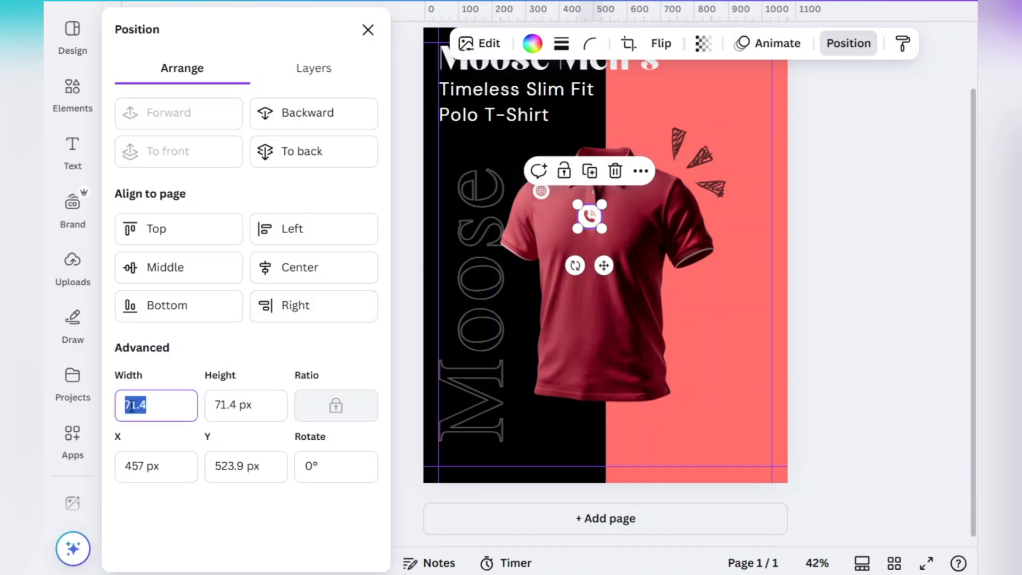
type("50")
key("Return")
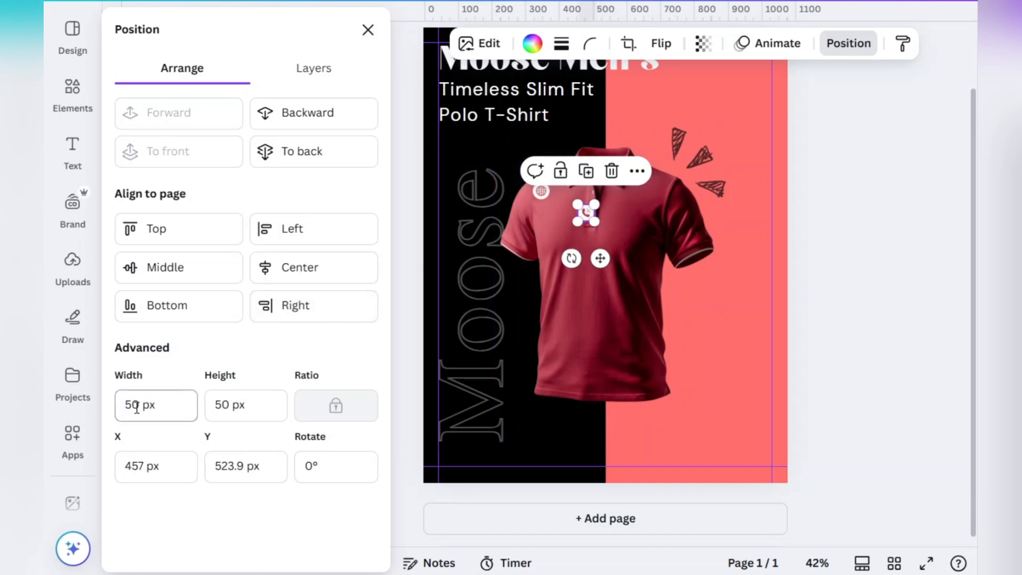
left_click(854, 358)
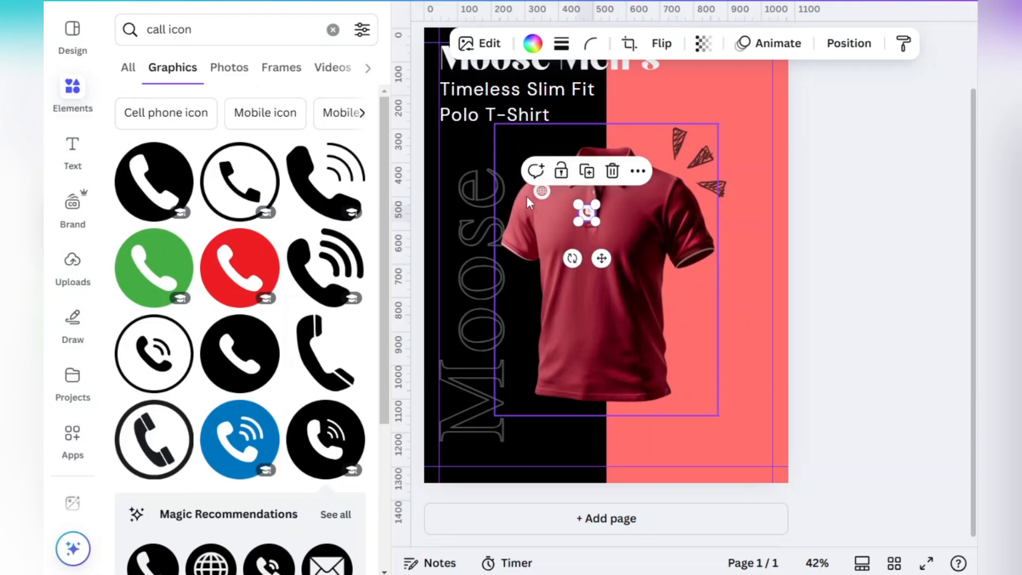
- Move the globe icon into the lower-left corner of the page margins, at about X 43 px, Y 1249 px
left_click(540, 192)
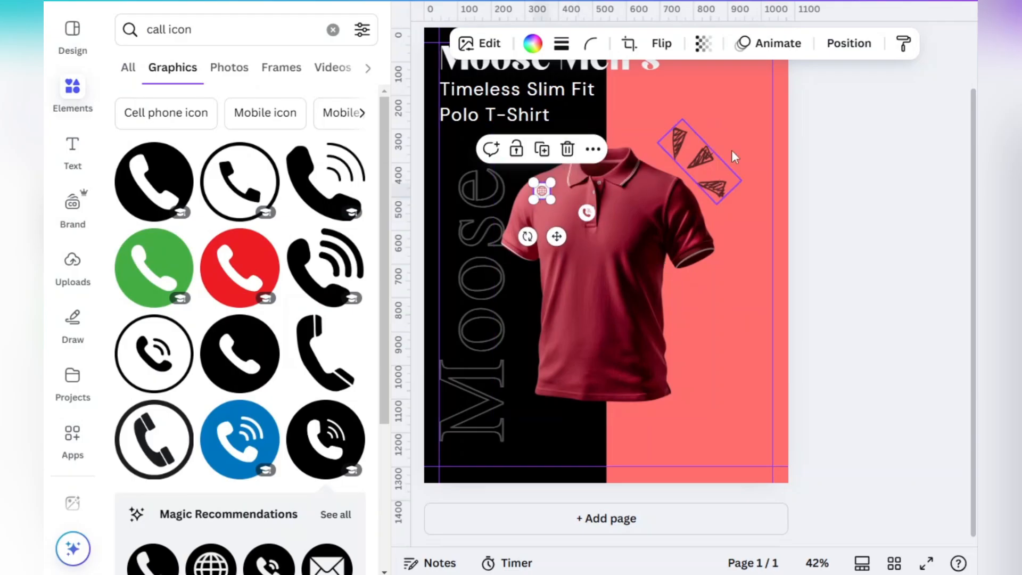
left_click(852, 45)
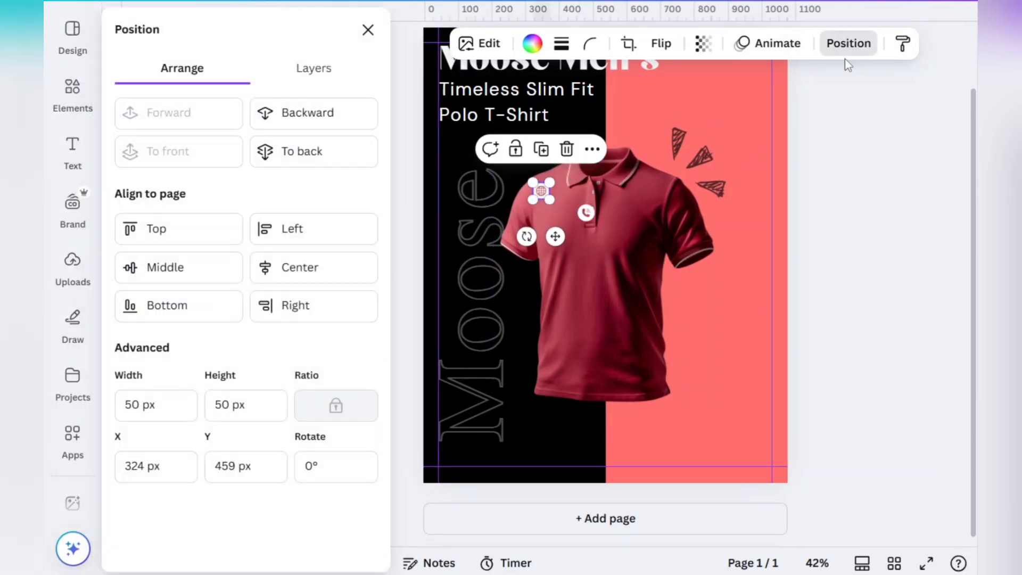
left_click(186, 272)
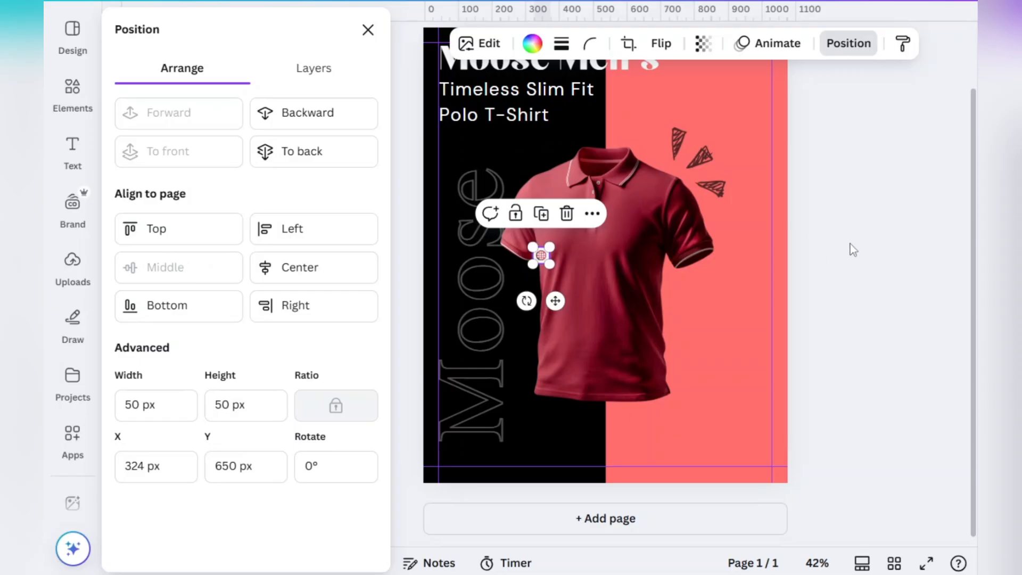
left_click_drag(555, 301, 459, 501)
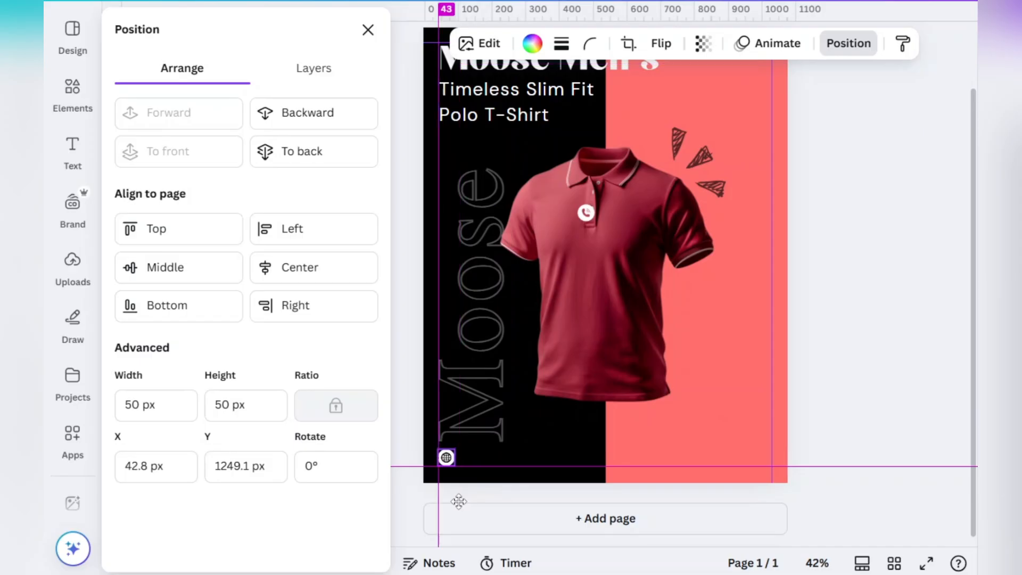
- Move the call icon onto the lower margin guide in the coral half, level with the globe icon
left_click_drag(585, 212, 674, 460)
left_click(833, 382)
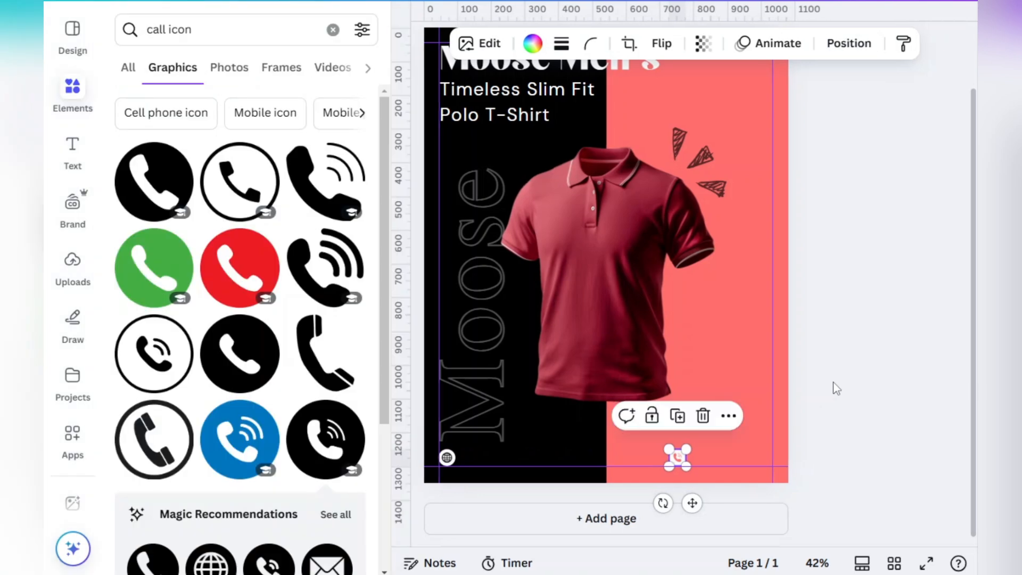
left_click(833, 382)
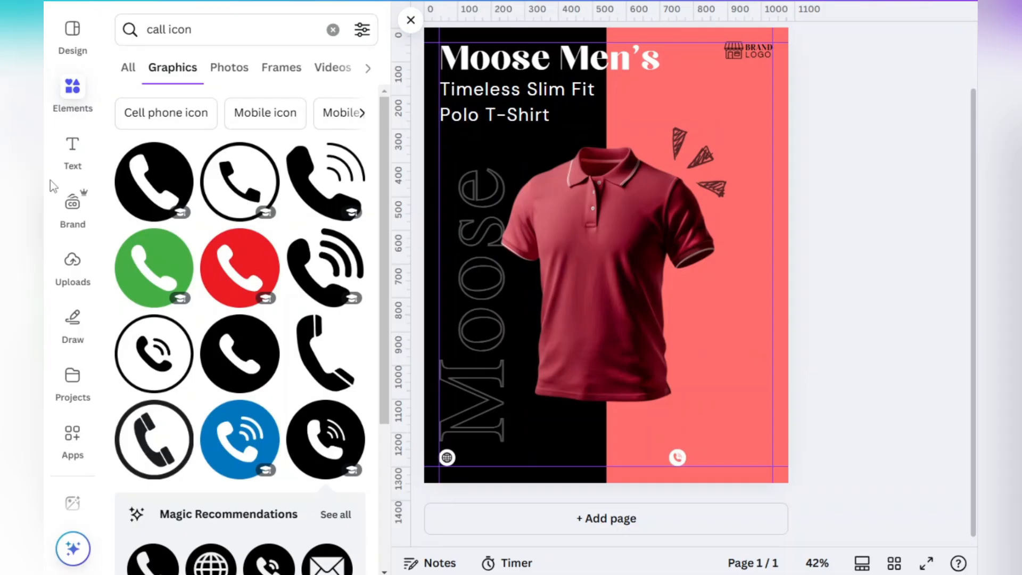
left_click(73, 148)
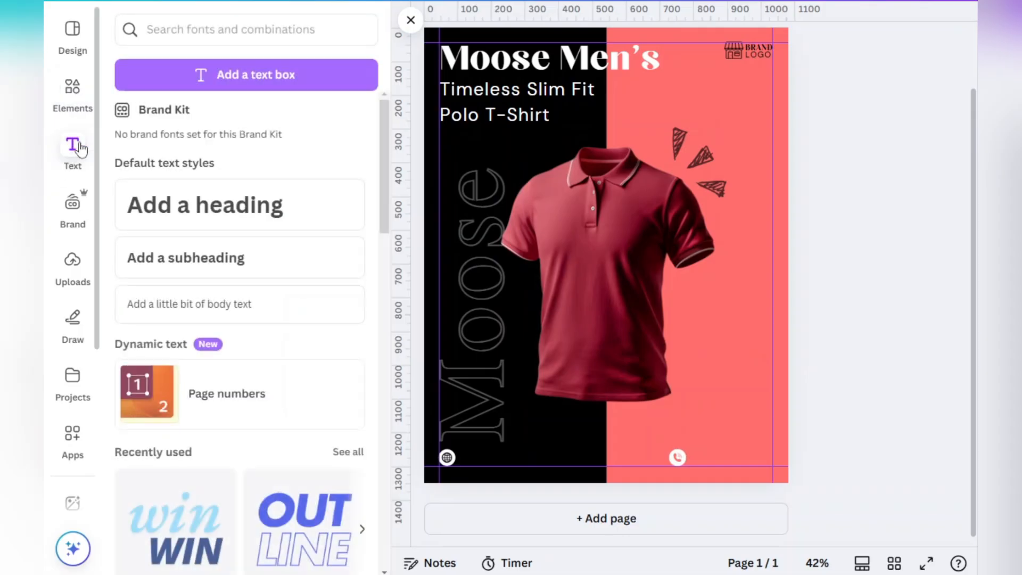
left_click(243, 86)
type("www")
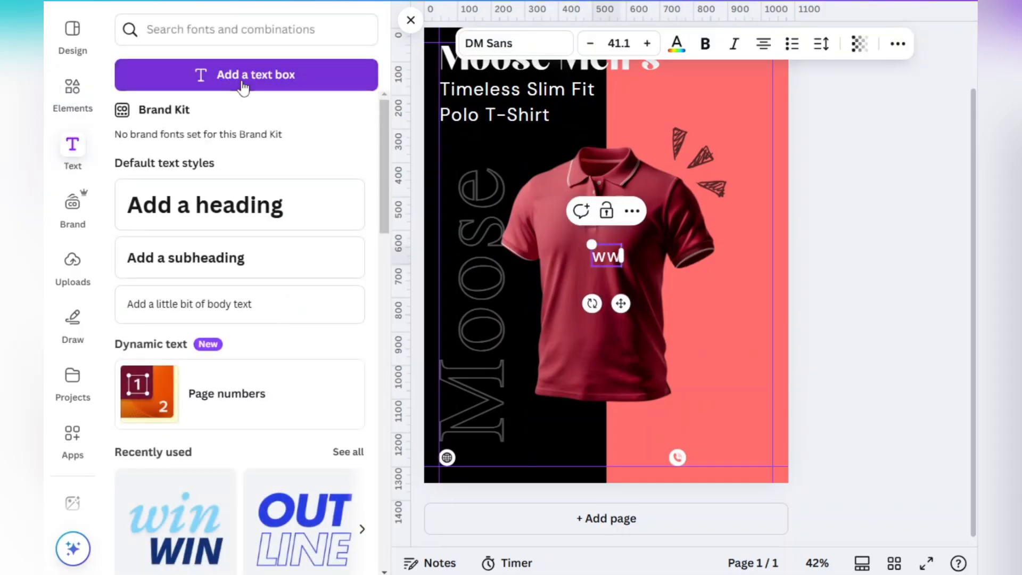
type(".yo")
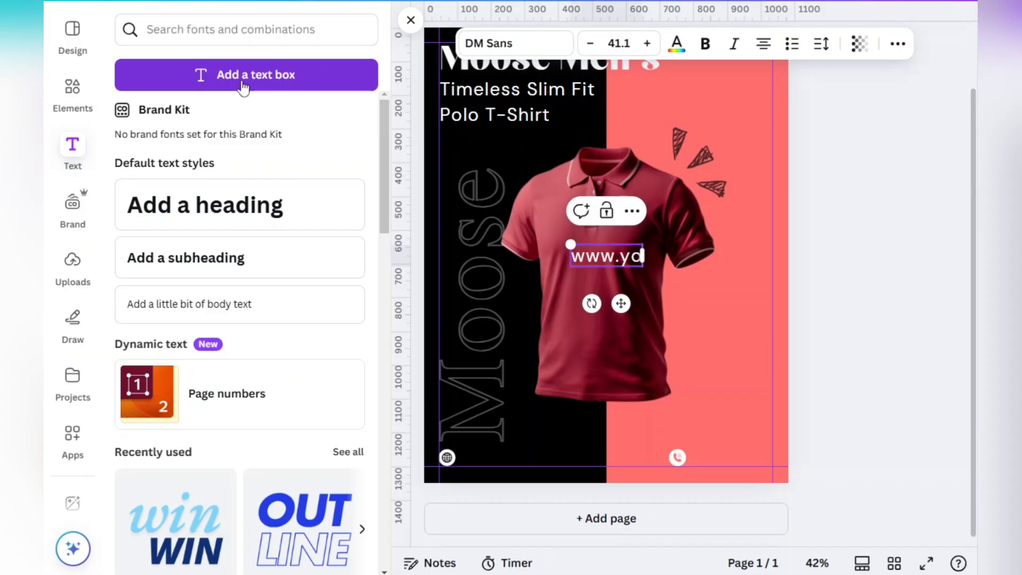
type("urwebsite")
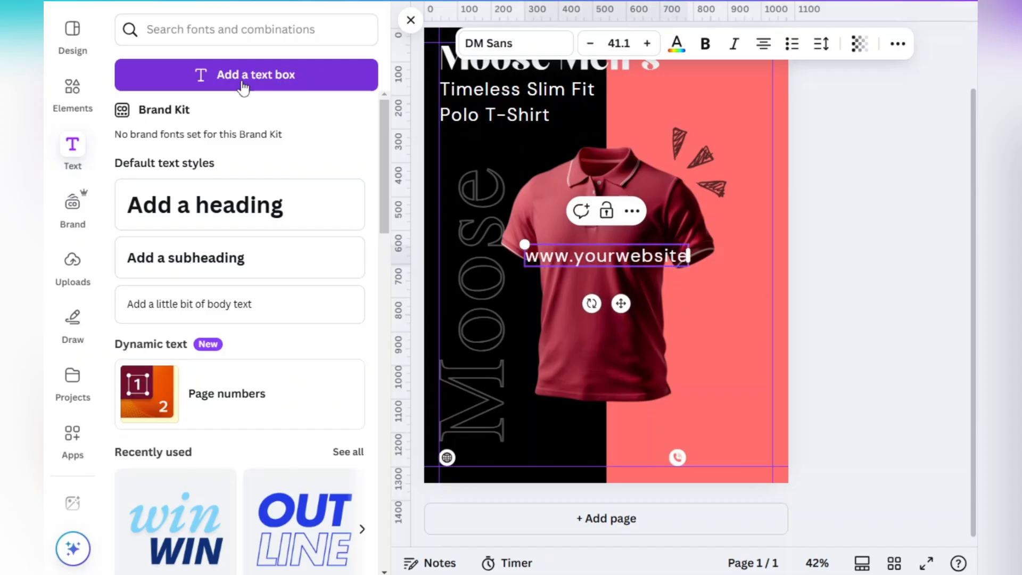
type(".com")
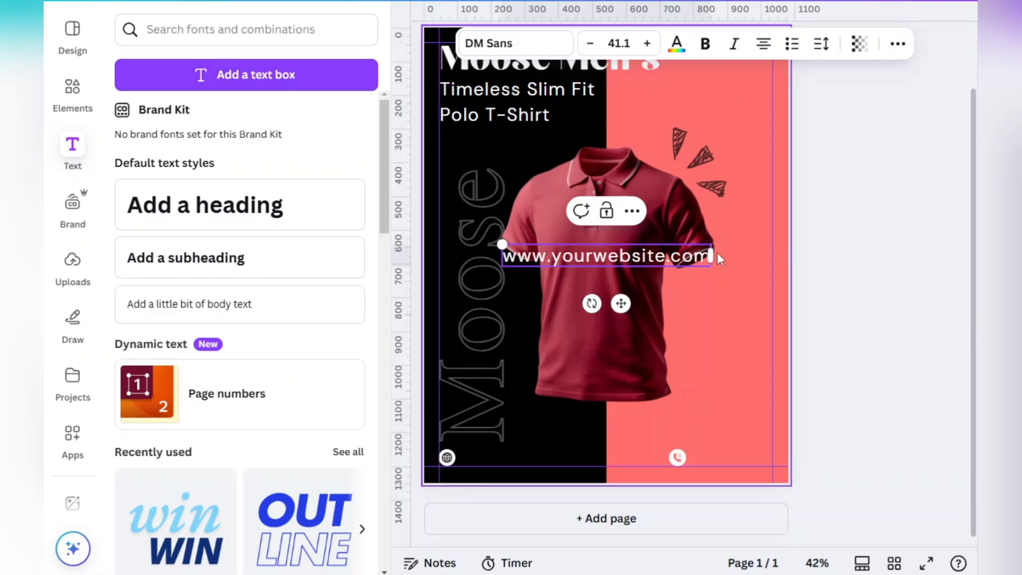
- Set the website text's font size to 28 and place it beside the globe icon in the black half
left_click(607, 47)
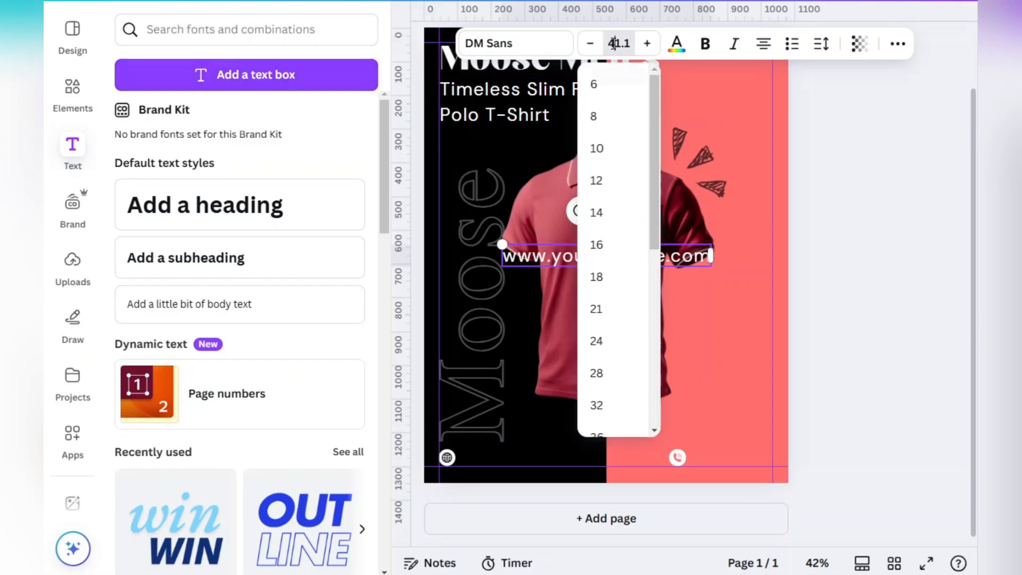
left_click(603, 375)
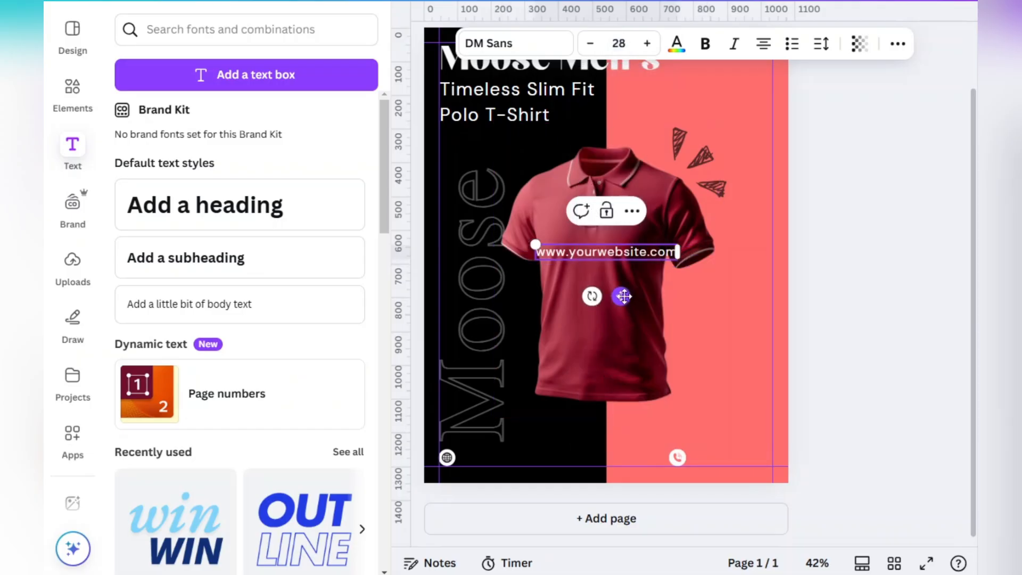
left_click_drag(619, 298, 548, 501)
left_click(900, 285)
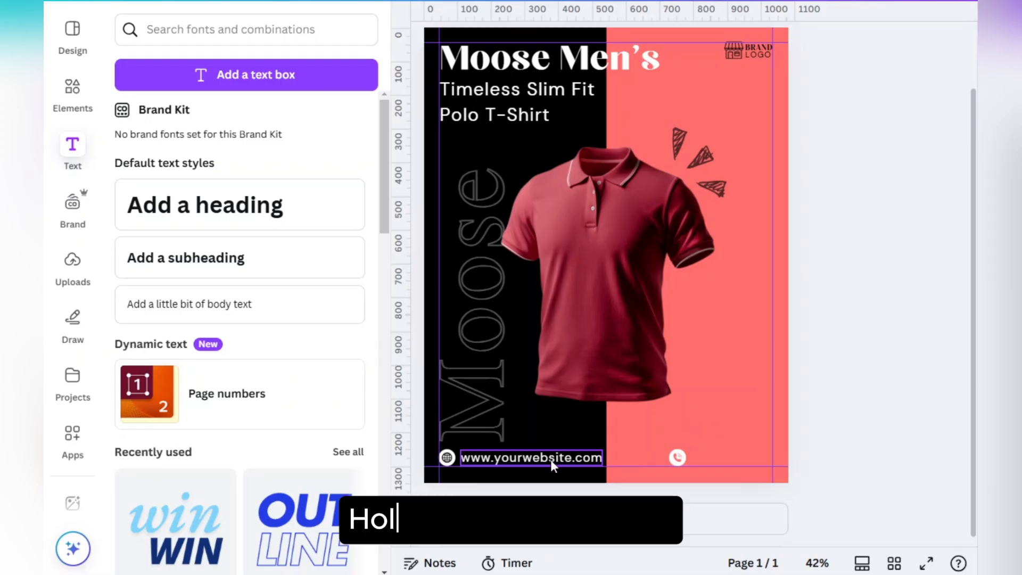
- Duplicate the website text into the coral half, level with the original, and nudge the copy close to the call icon
left_click_drag(551, 459, 750, 458)
key("Left")
key("Left")
key("Left")
key("Left")
key("Left")
key("Left")
key("Left")
key("Left")
key("Left")
key("Left")
key("Left")
key("Left")
key("Left")
key("Left")
key("Left")
key("Left")
key("Left")
key("Left")
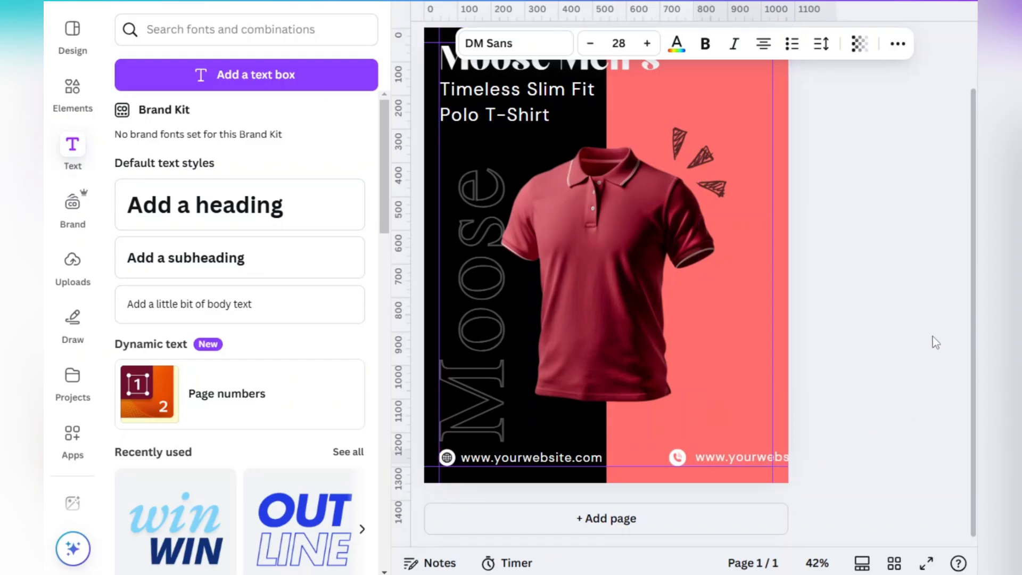
- Replace the duplicated website text beside the call icon with the contact phone number
double_click(726, 458)
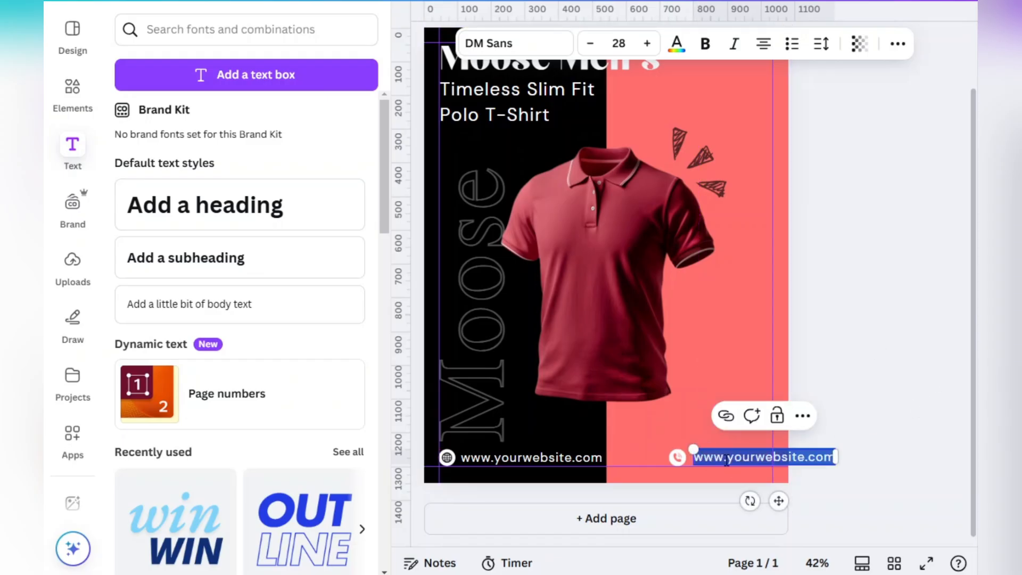
type("+012")
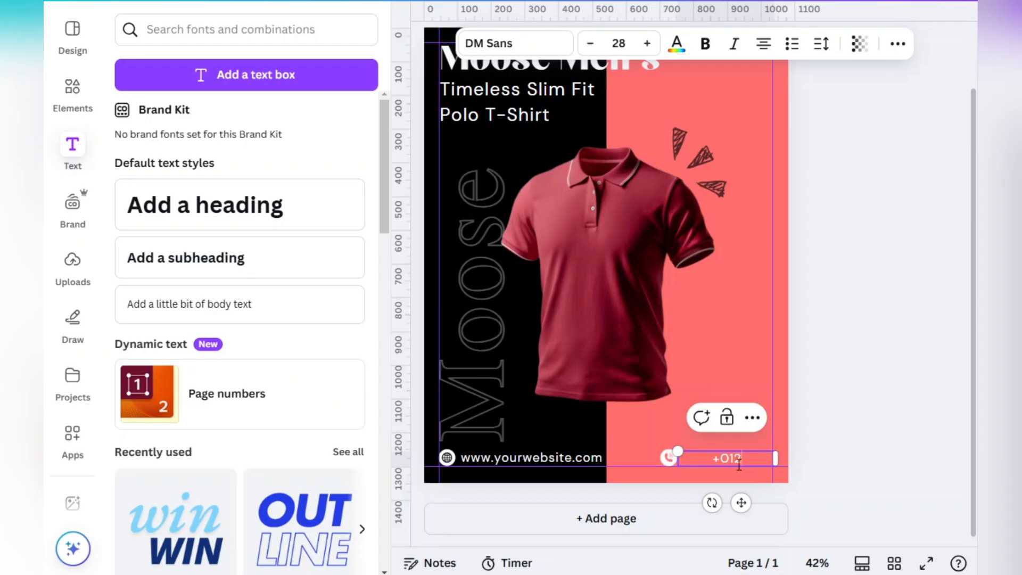
type(" 345 6789")
left_click(817, 405)
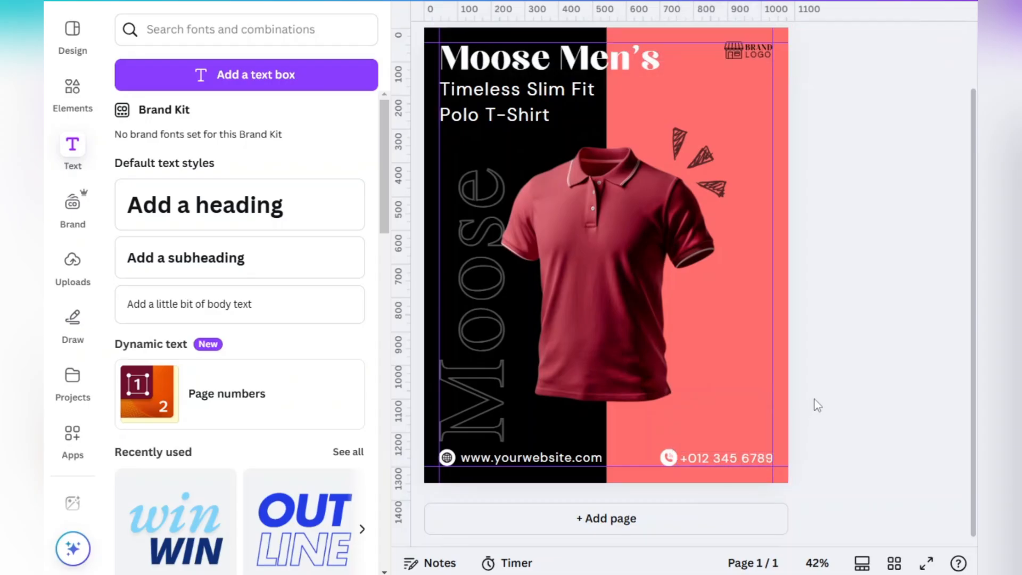
left_click(724, 459)
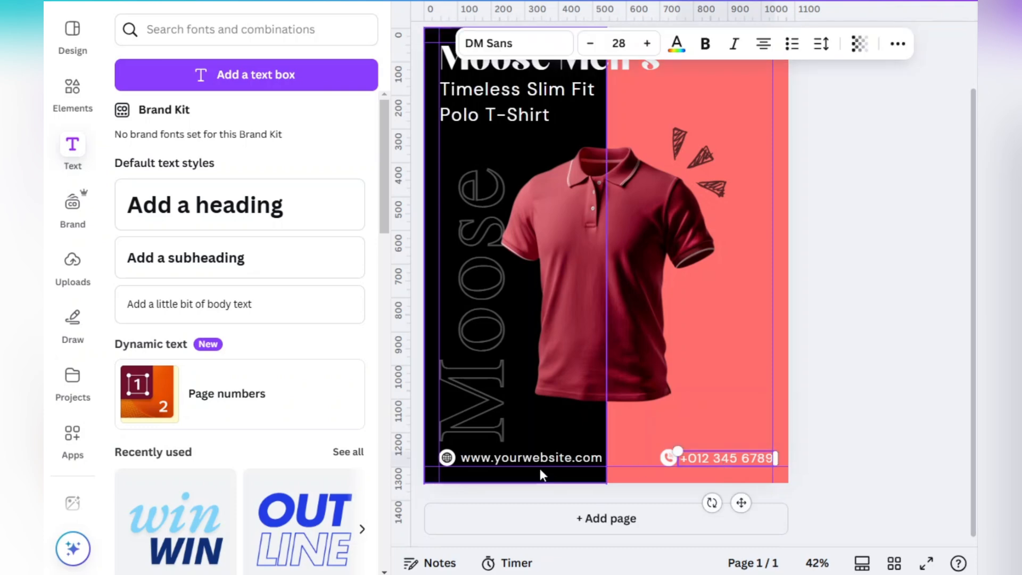
left_click(844, 395)
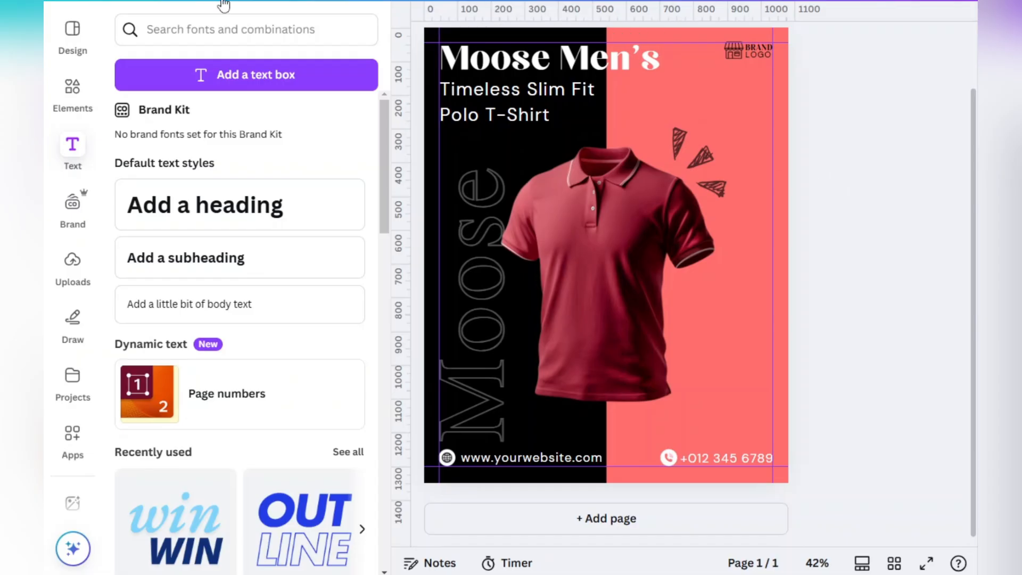
- Search the elements for "30 Percent Off Discount Label" and add the red scalloped 30% OFF badge
left_click(81, 93)
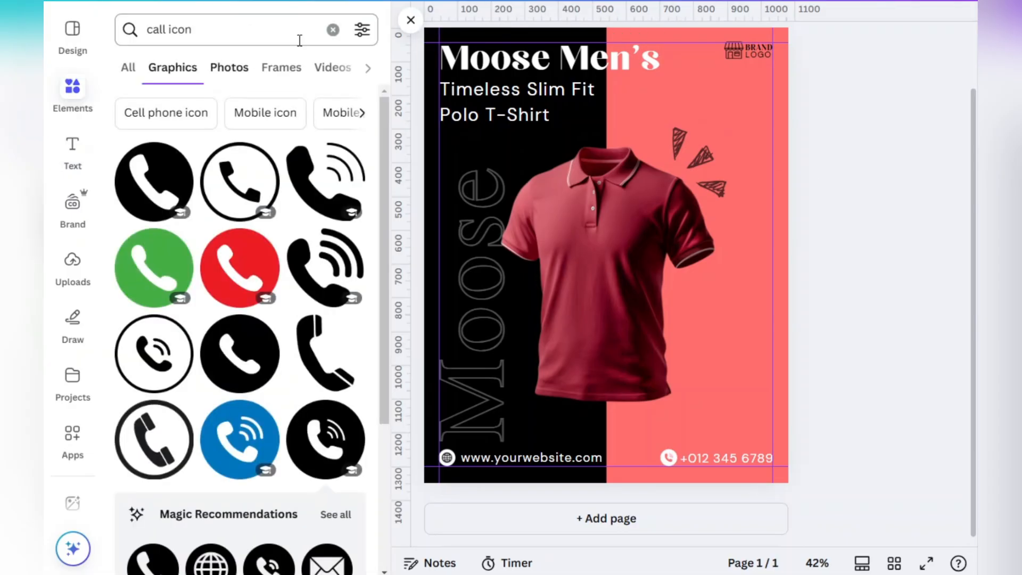
left_click(331, 30)
type("30 Percent Off Discount Label")
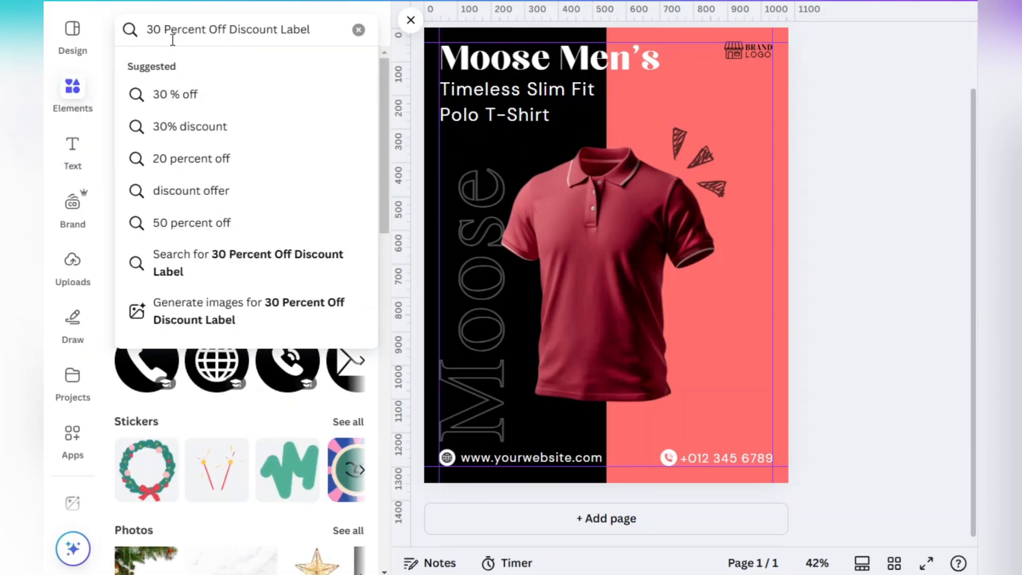
key("Return")
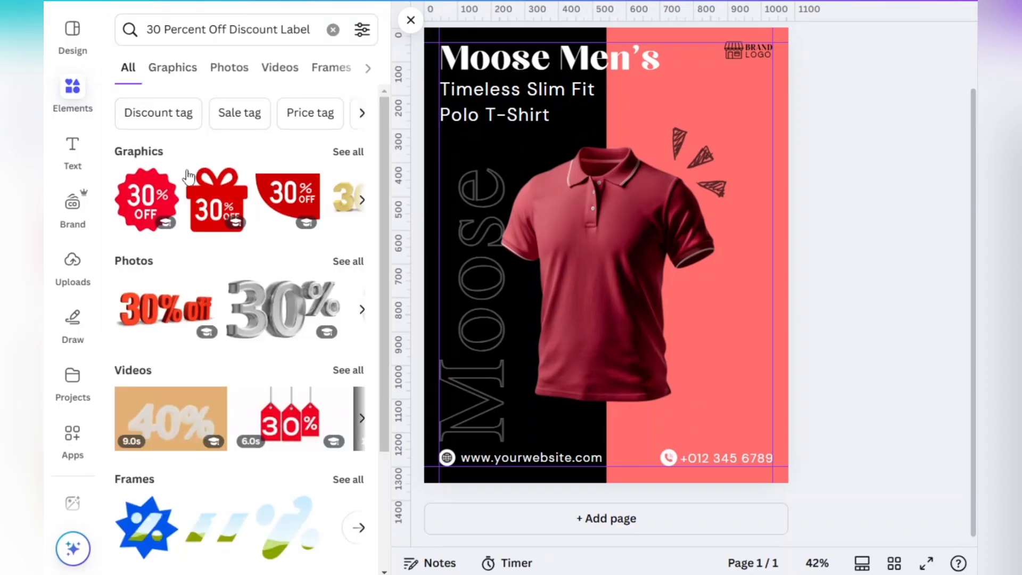
left_click(147, 200)
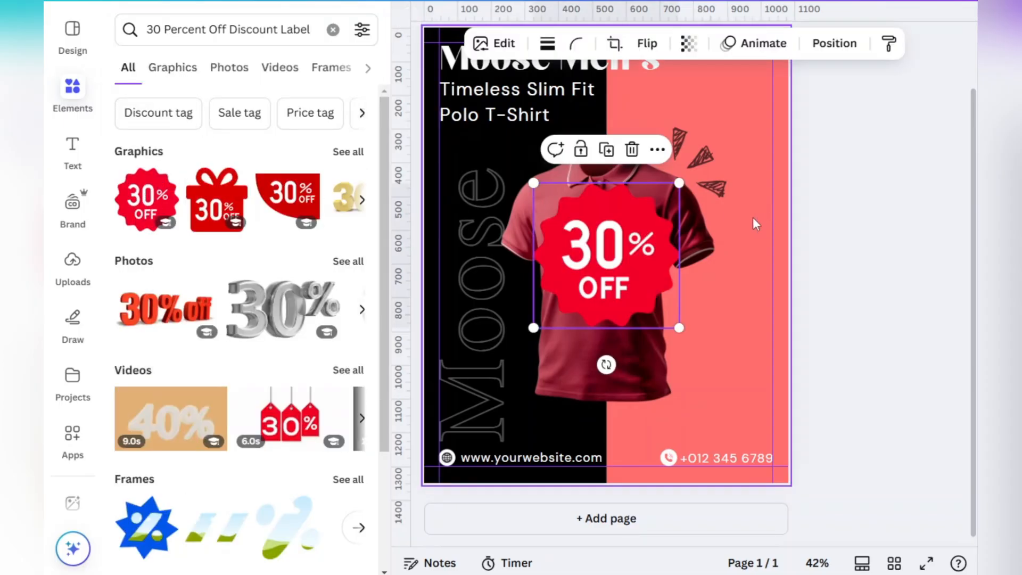
- Shrink the 30% OFF badge to about 243 × 242 px and change its red fill to black #000000
left_click_drag(676, 327, 616, 264)
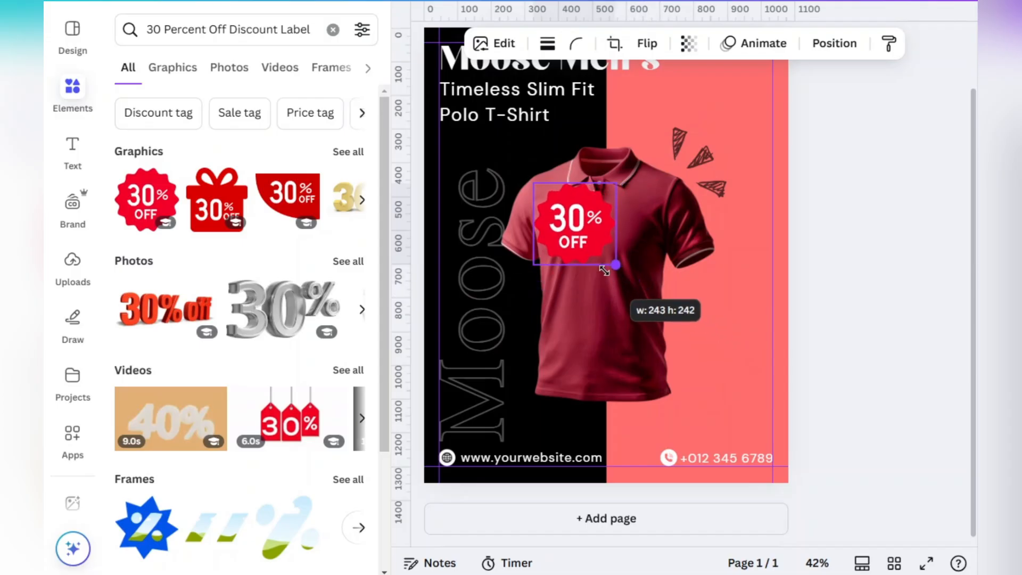
left_click(523, 48)
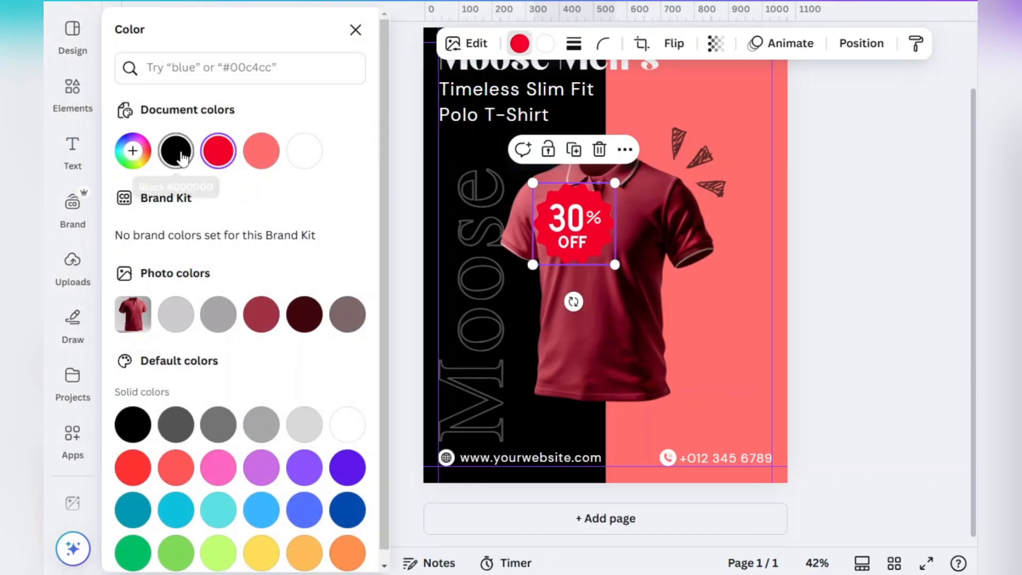
left_click(176, 150)
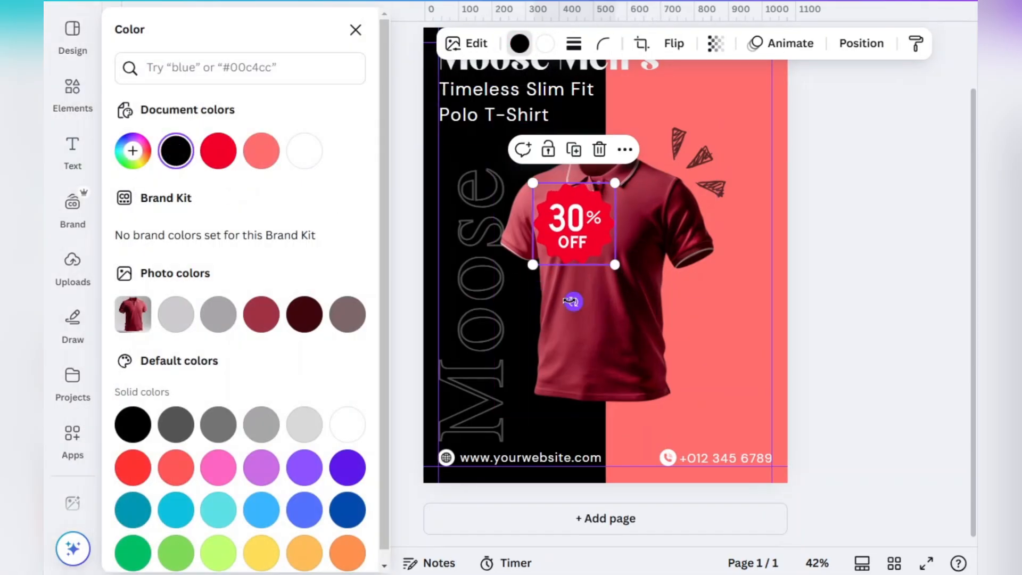
- Tilt the 30% OFF badge clockwise and place it in the coral half, just under the shirt's right-hand sleeve
left_click_drag(578, 302, 515, 318)
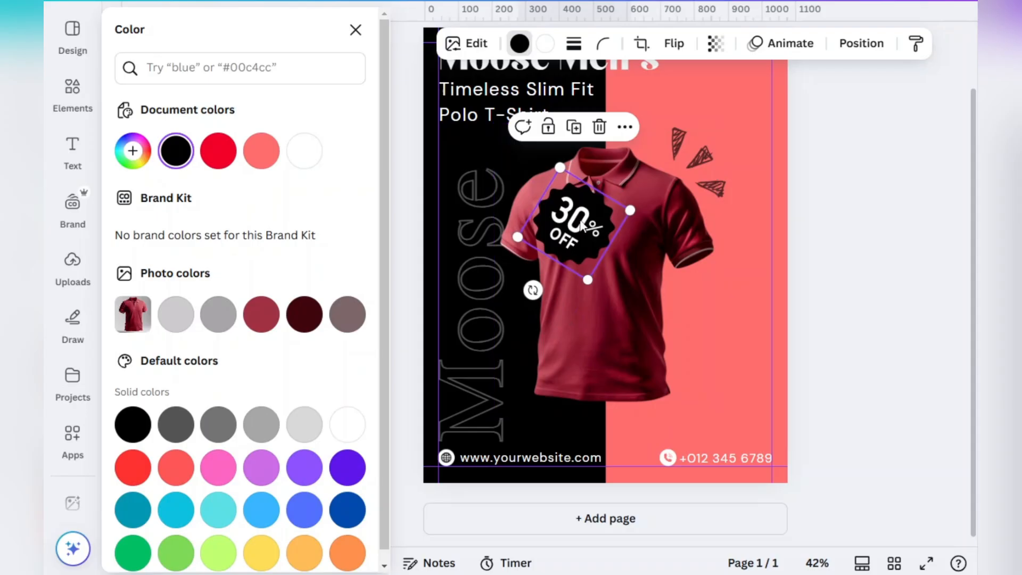
left_click_drag(579, 219, 708, 304)
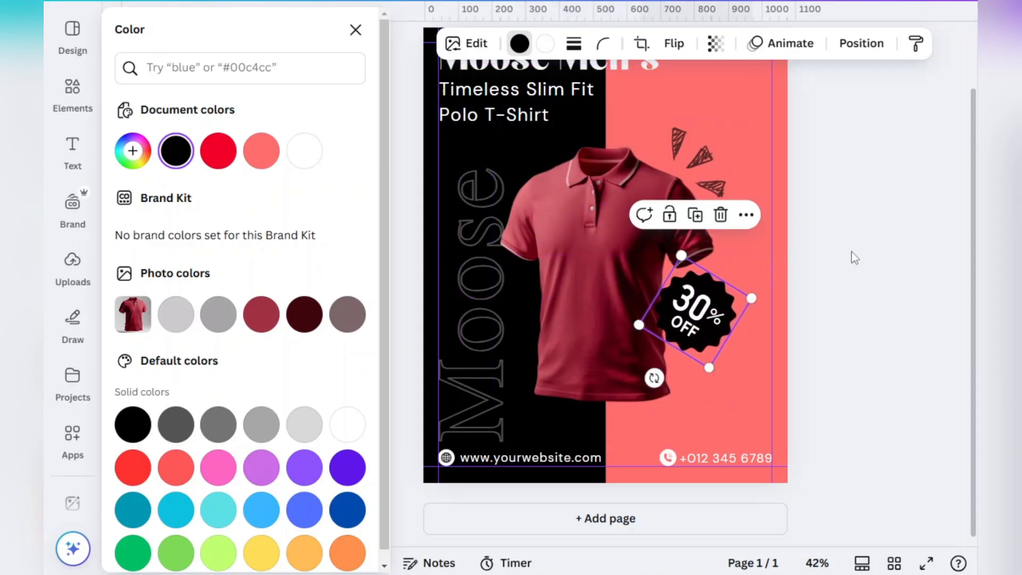
left_click(854, 256)
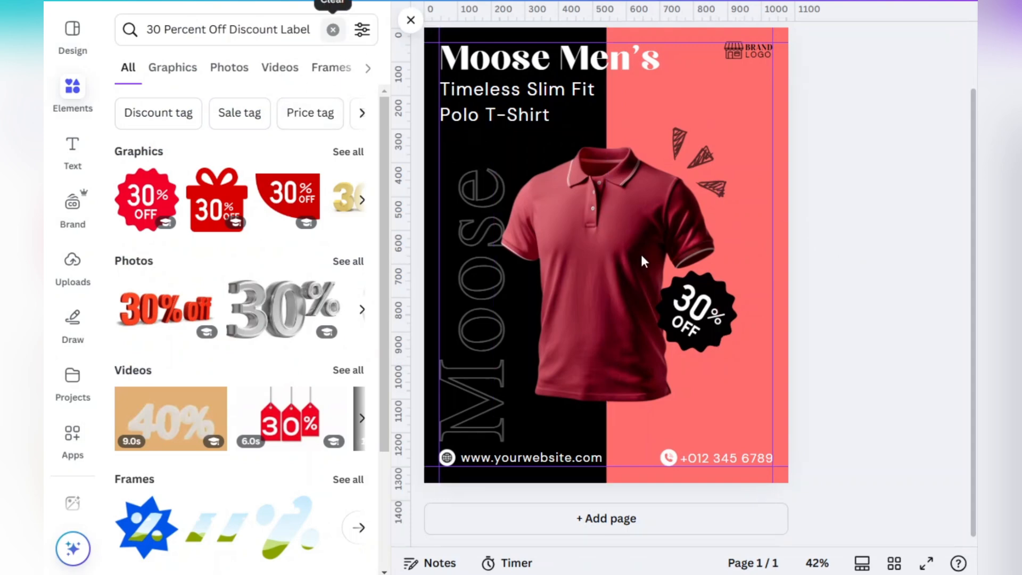
left_click_drag(703, 324, 724, 283)
left_click(863, 212)
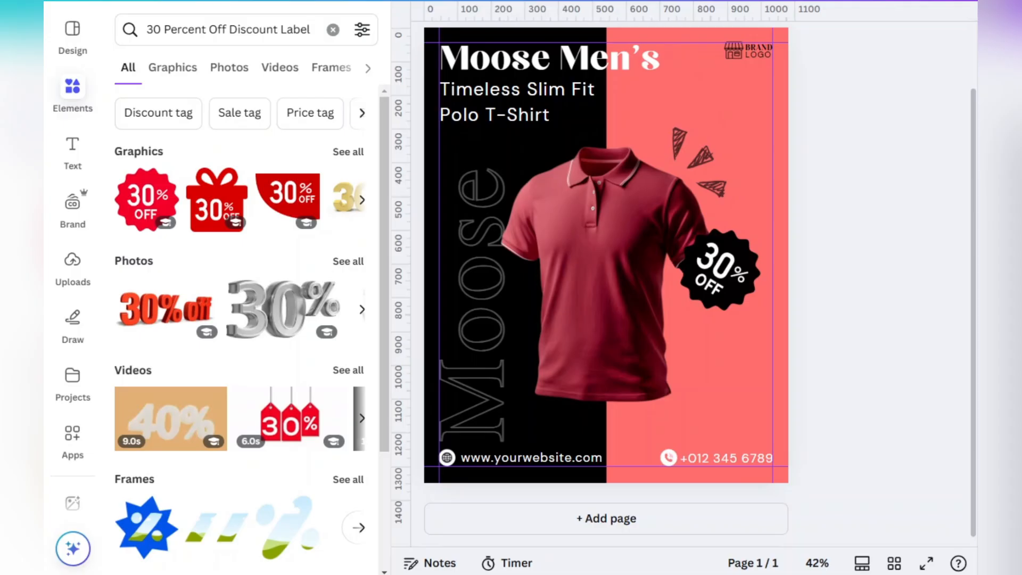
- Search the elements for "Freehand Pen Scribble" and show all matching graphics
left_click(333, 30)
type("Freehand Pen Scribble")
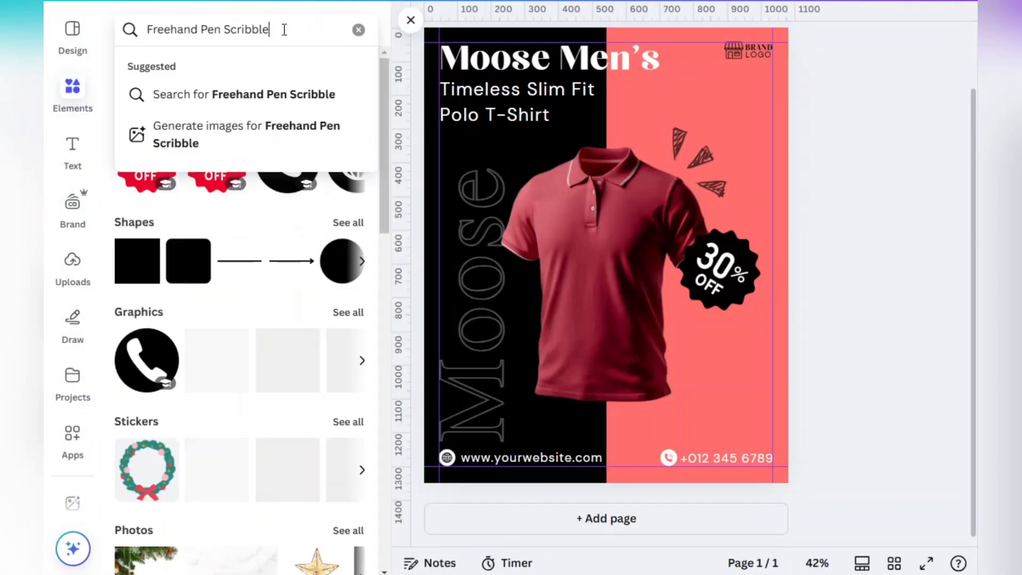
key("Return")
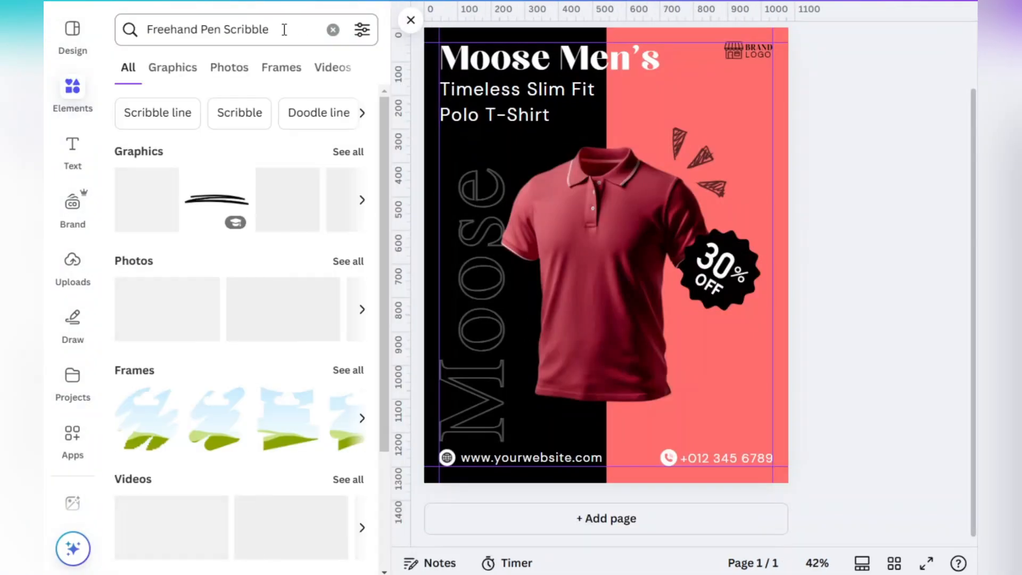
left_click(349, 153)
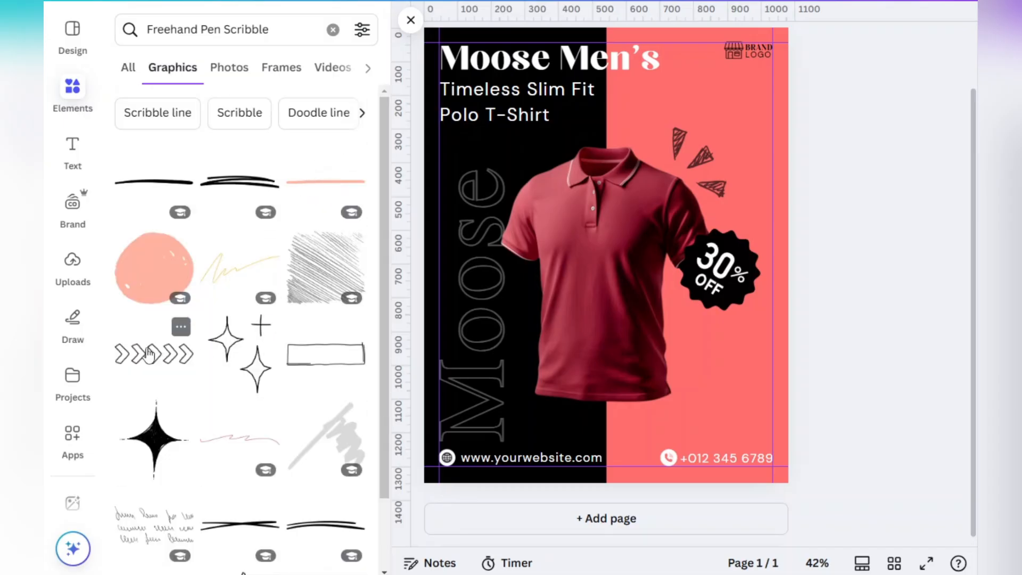
- Add the row of outlined chevron arrows to the page and colour it white #ffffff
left_click(150, 354)
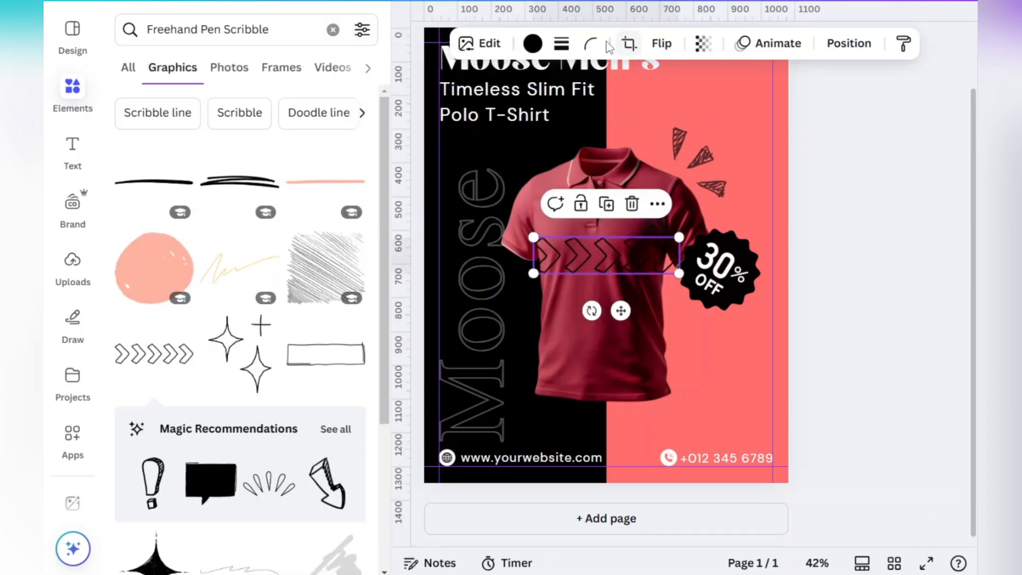
left_click(535, 45)
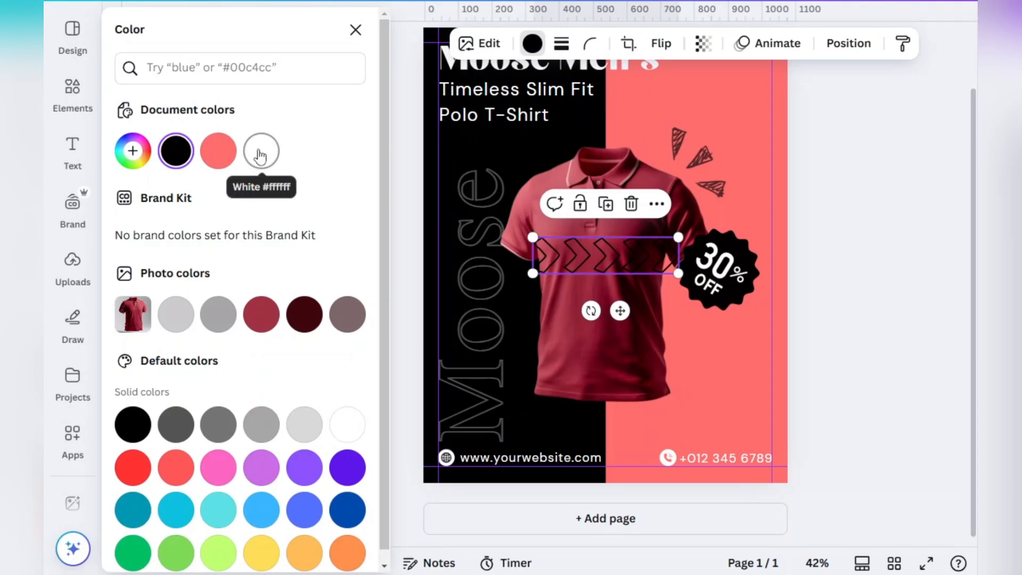
left_click(261, 151)
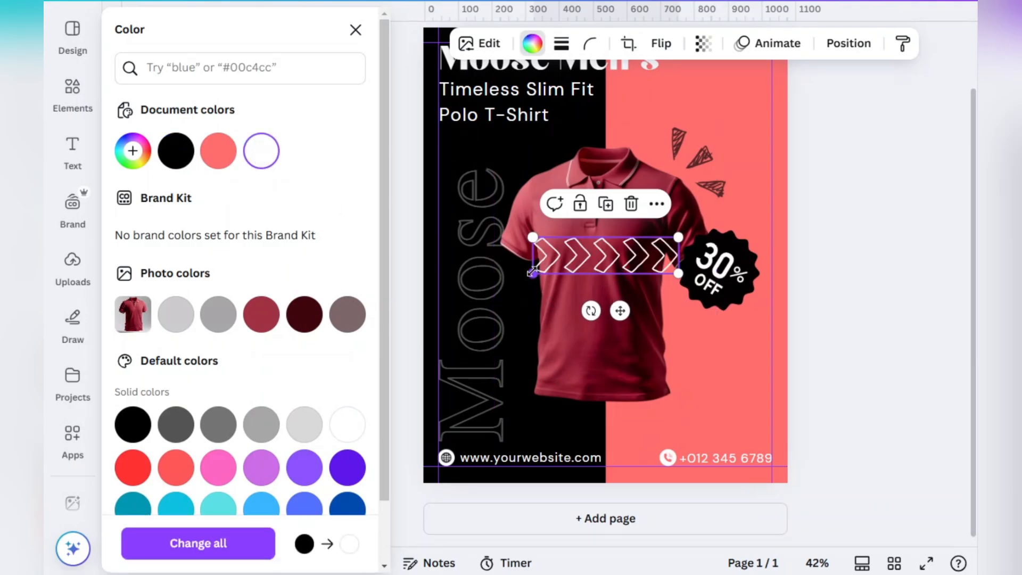
- Shrink the white chevron row and place it overlapping the coral half's outer edge, below the discount badge
left_click_drag(533, 273, 585, 258)
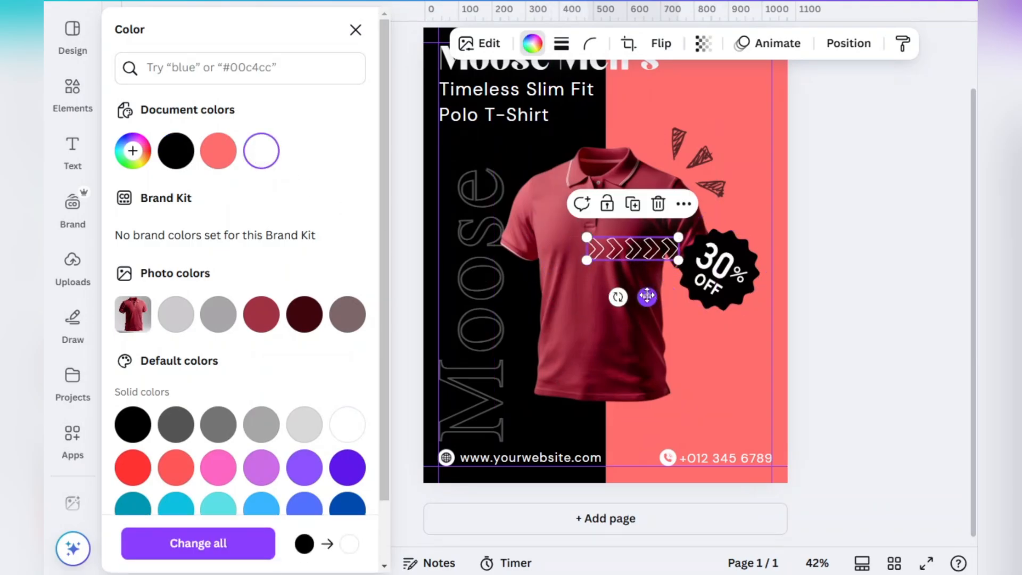
left_click_drag(647, 294, 789, 413)
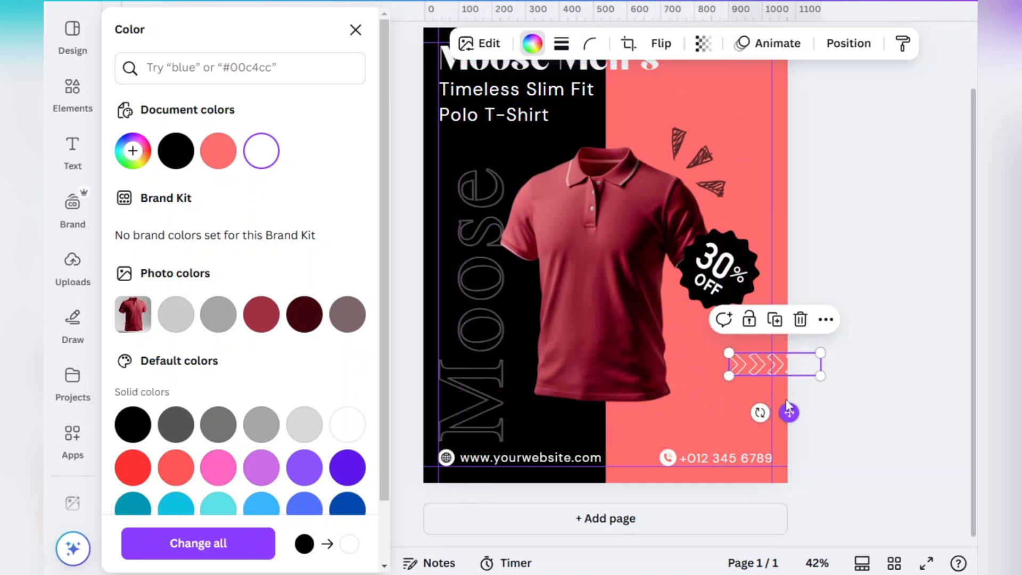
left_click_drag(729, 353, 748, 358)
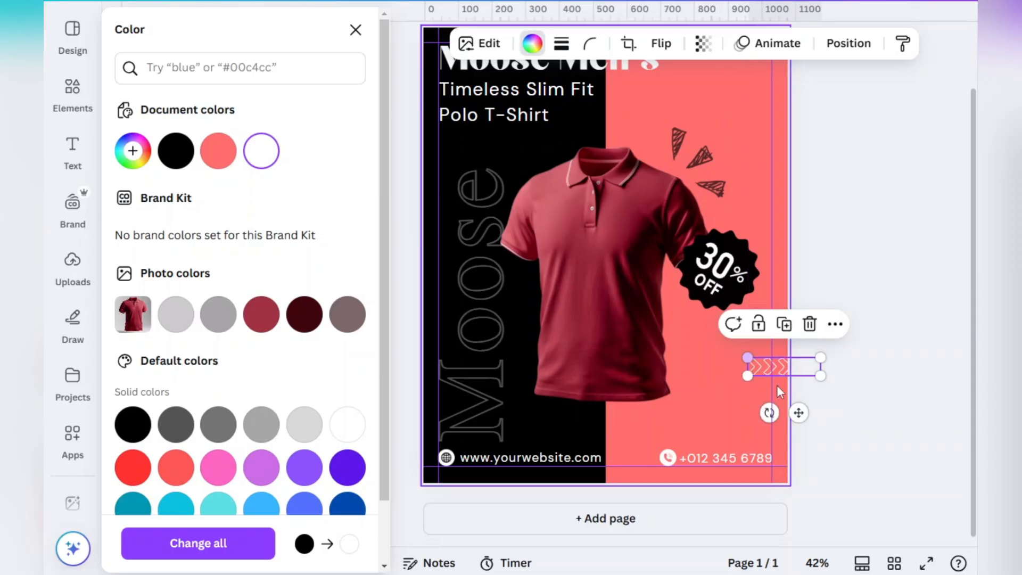
- Duplicate the chevron row directly below the first, shifted left so that its end meets the page edge
left_click_drag(798, 407, 766, 431)
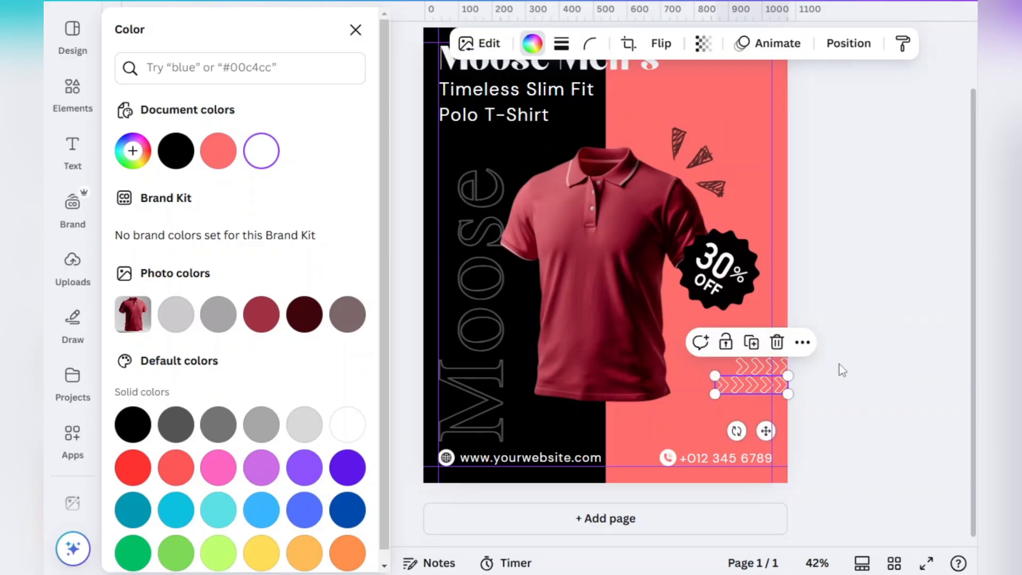
left_click(839, 365)
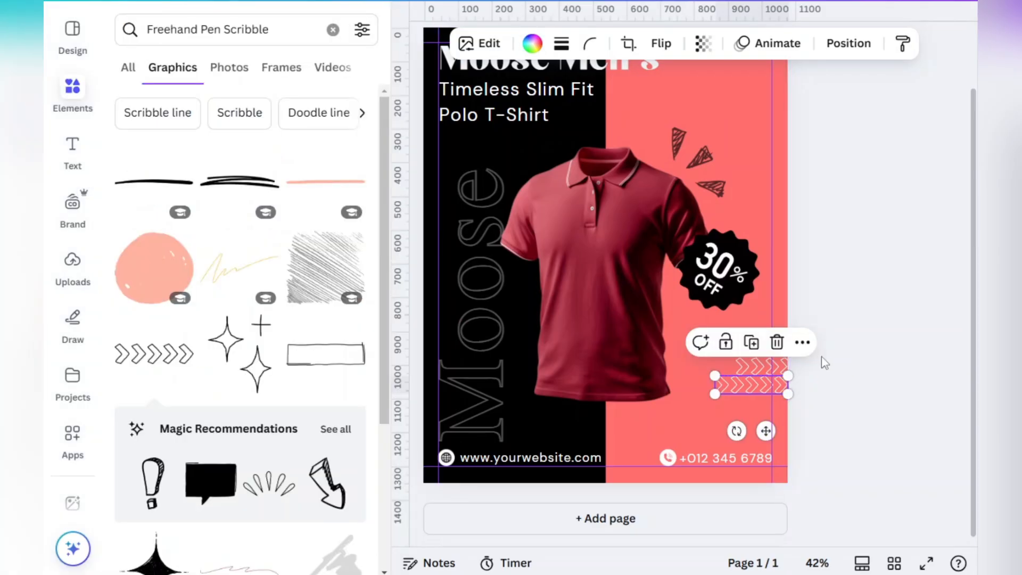
left_click(744, 391)
left_click(871, 337)
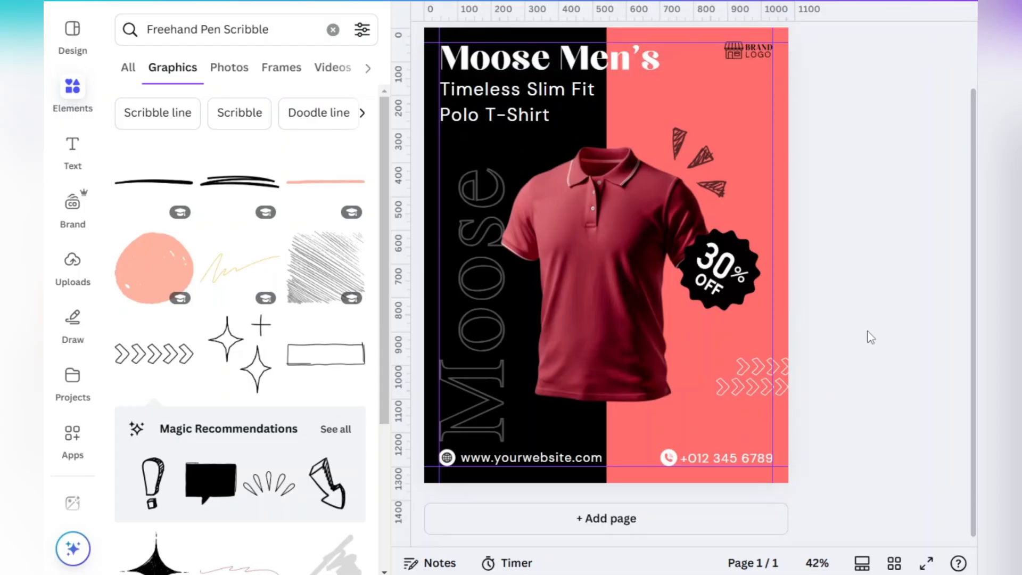
- Duplicate the upper chevron row onto the black half's outer edge, between the tagline and the outlined Moose lettering
scroll(817, 339, "up", 2)
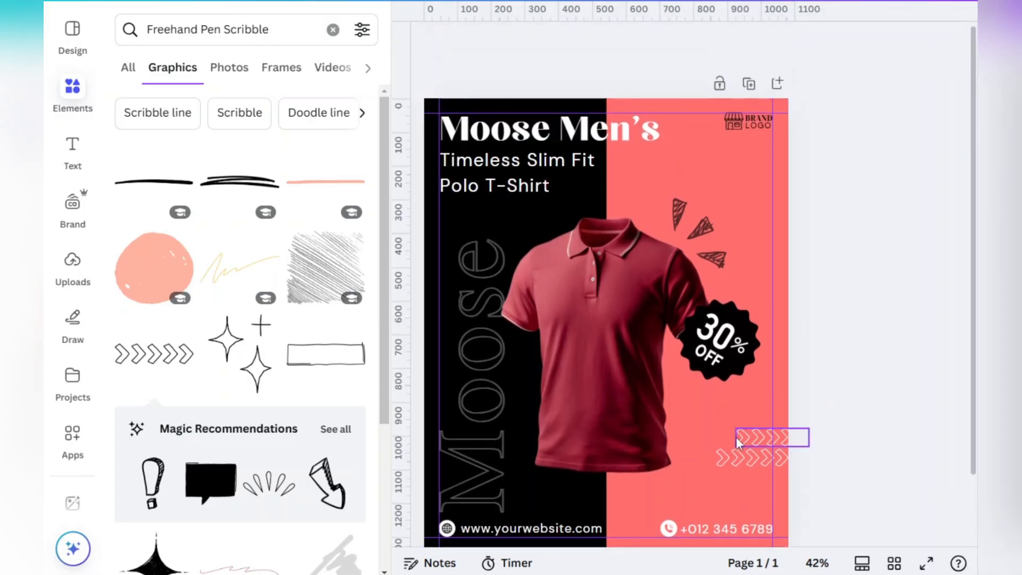
left_click_drag(737, 436, 392, 218)
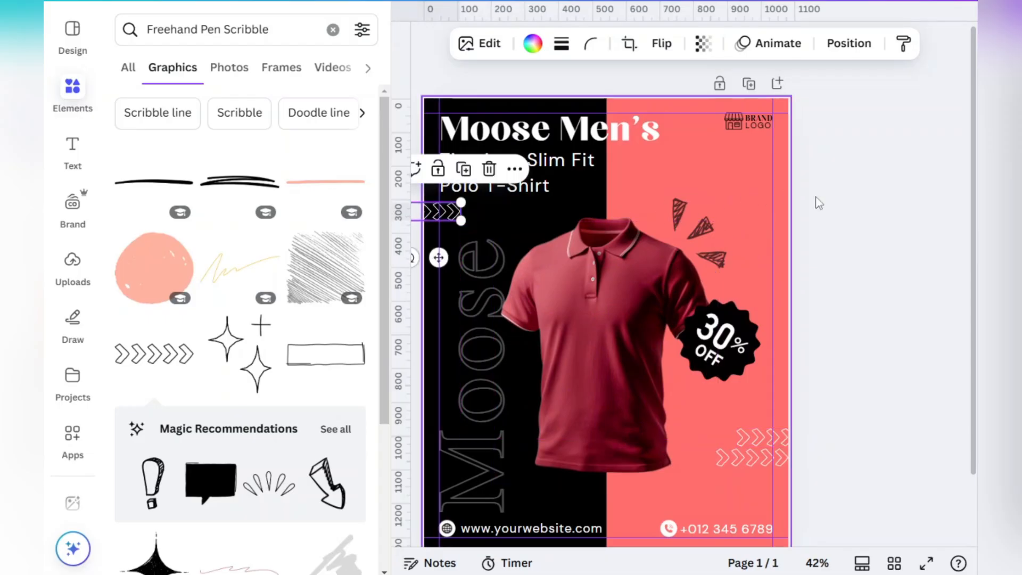